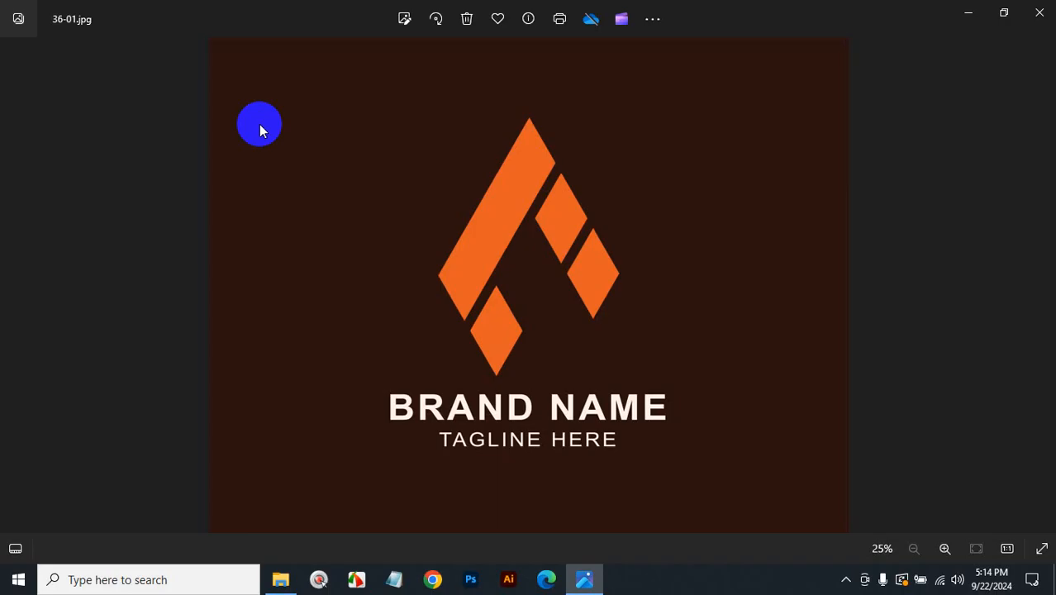
- Look through the homework logo images one by one from 36-01.jpg to 46-01.jpg, comparing the letter A designs
{"action": "key", "text": "Right"}
{"action": "key", "text": "Right"}
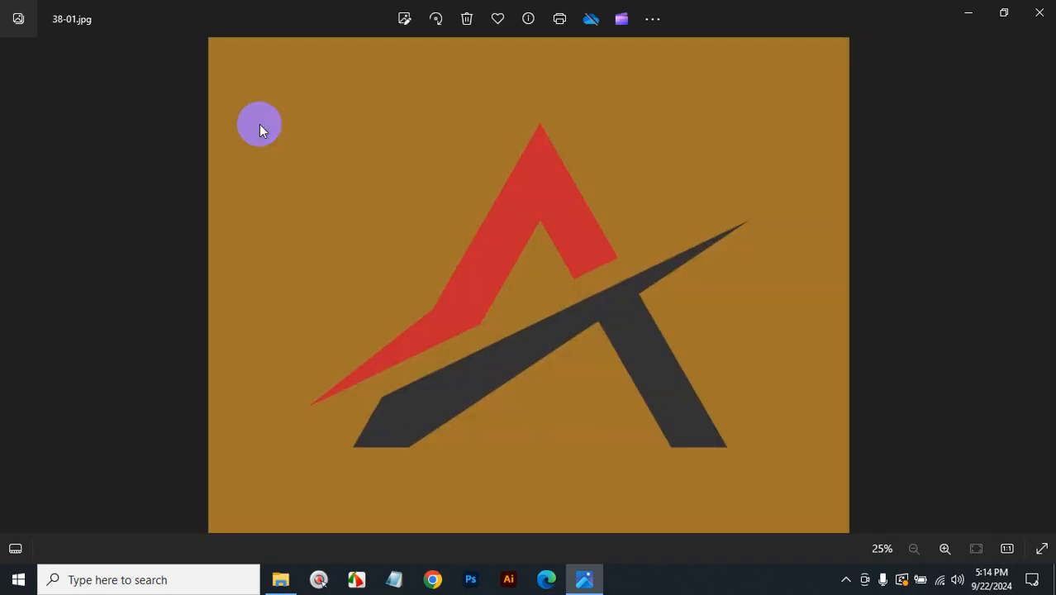
{"action": "key", "text": "Right"}
{"action": "key", "text": "Left"}
{"action": "key", "text": "Right"}
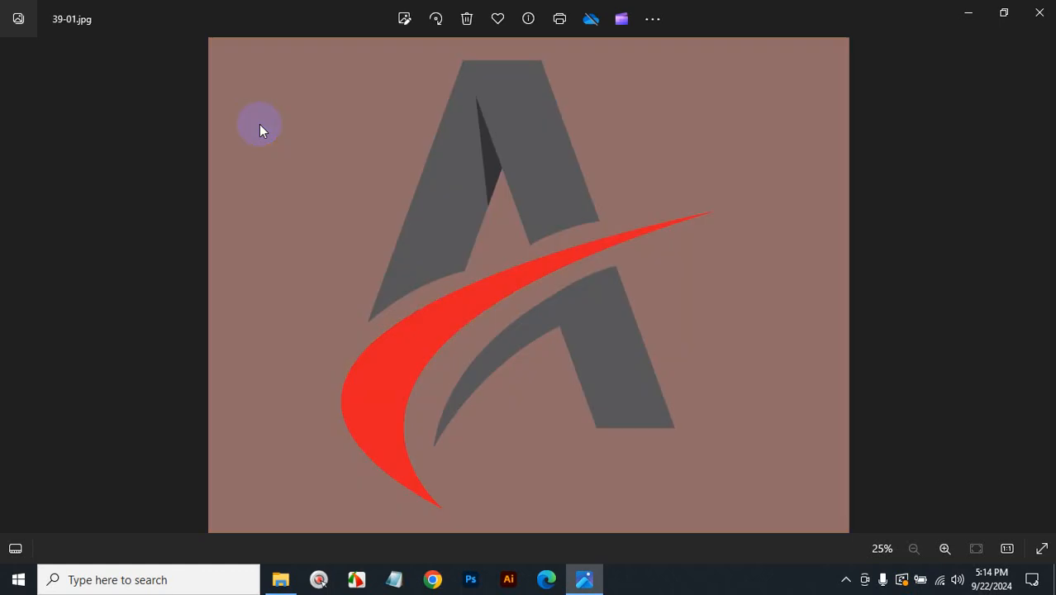
{"action": "key", "text": "Right"}
{"action": "key", "text": "Right"}
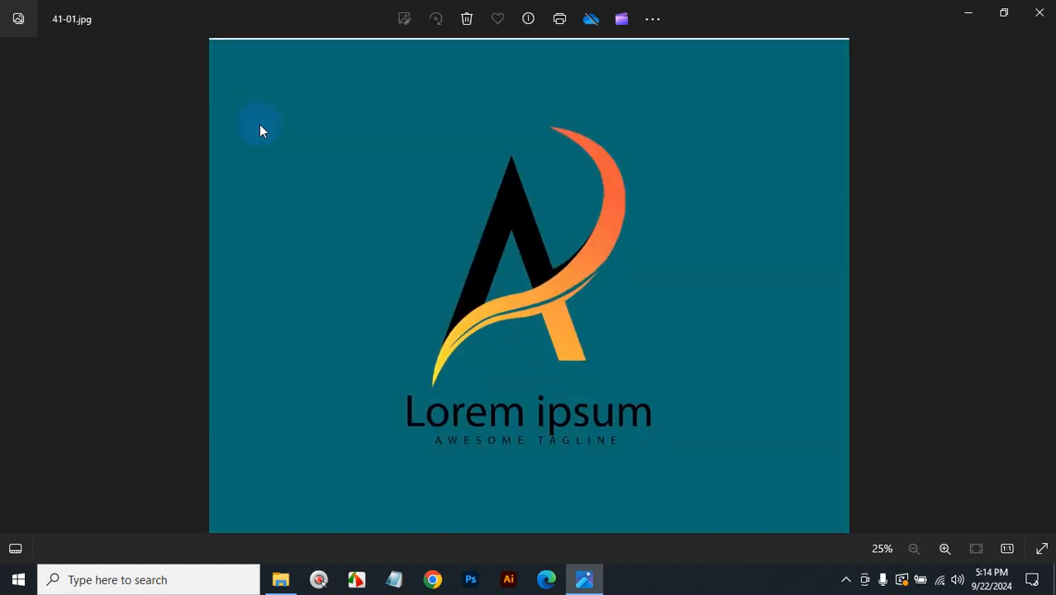
{"action": "key", "text": "Right"}
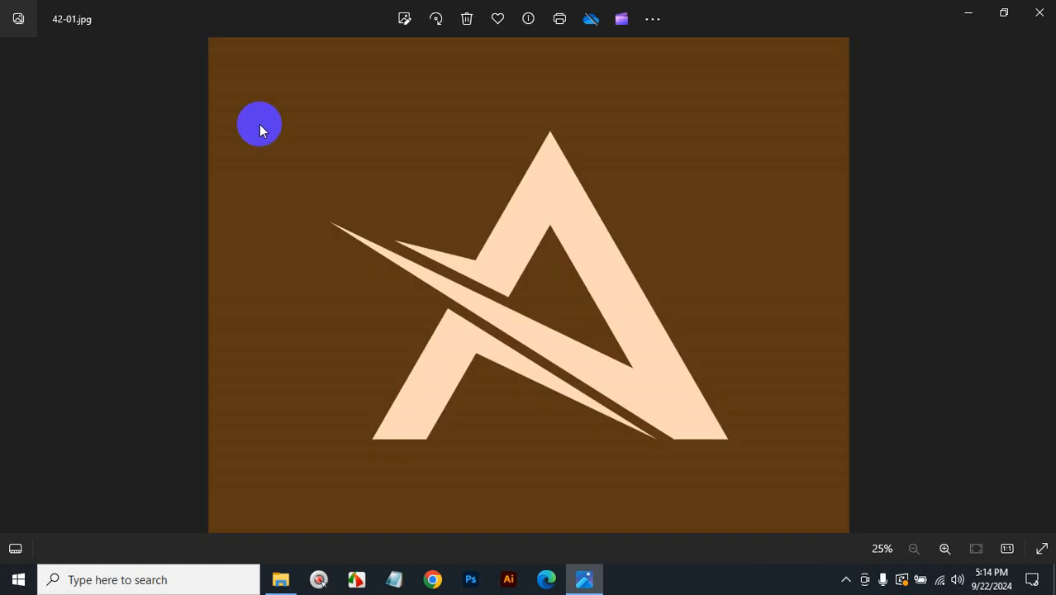
{"action": "key", "text": "Right"}
{"action": "key", "text": "Right"}
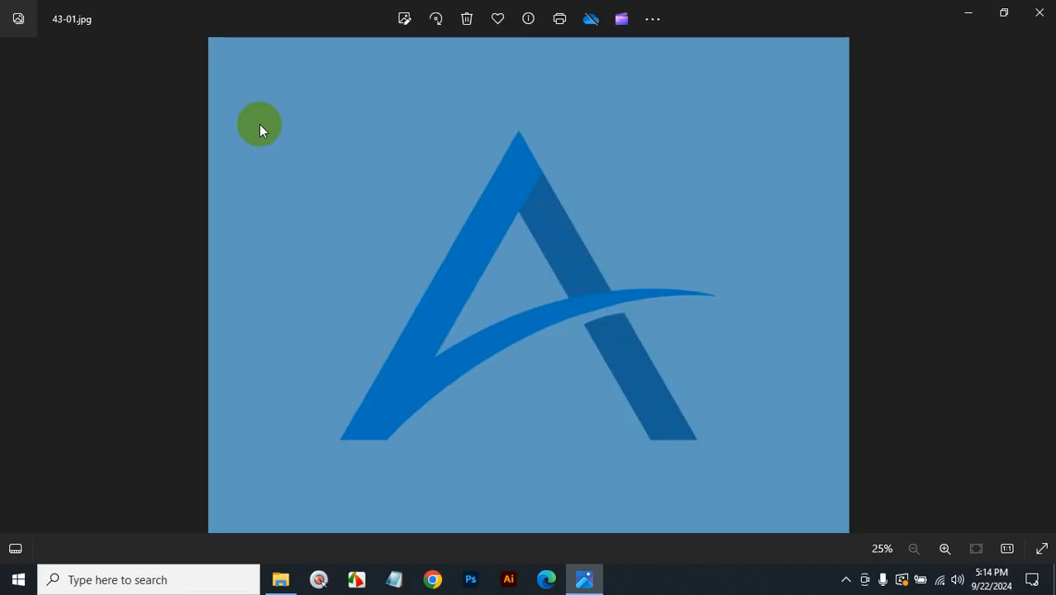
{"action": "key", "text": "Right"}
{"action": "key", "text": "Right"}
{"action": "key", "text": "Right"}
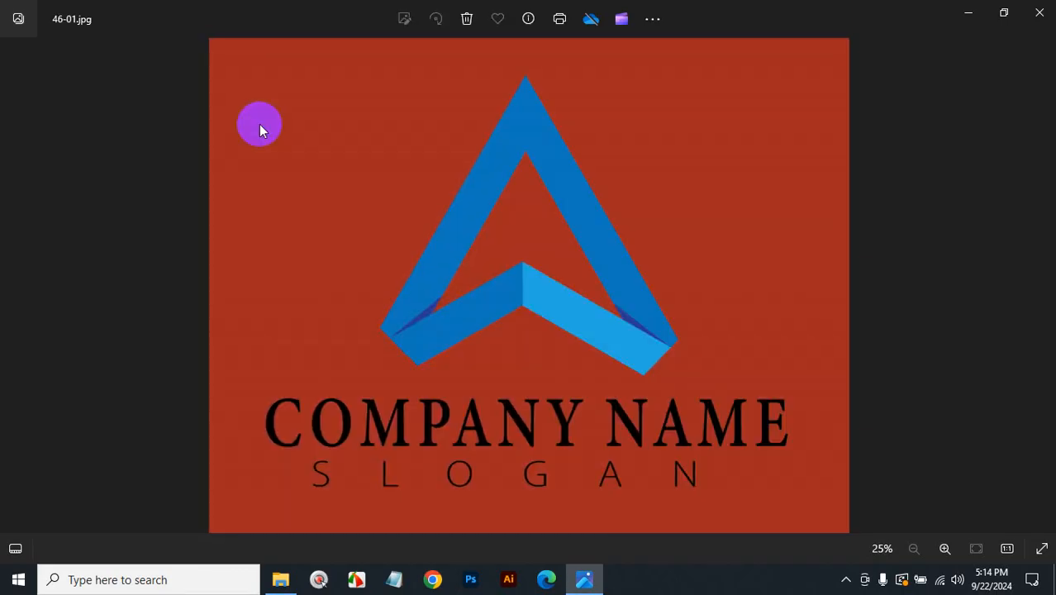
- Review the logo images between 44-01.jpg and 49-01.jpg again, continue to 51.jpg, and close the image viewer
{"action": "key", "text": "Left"}
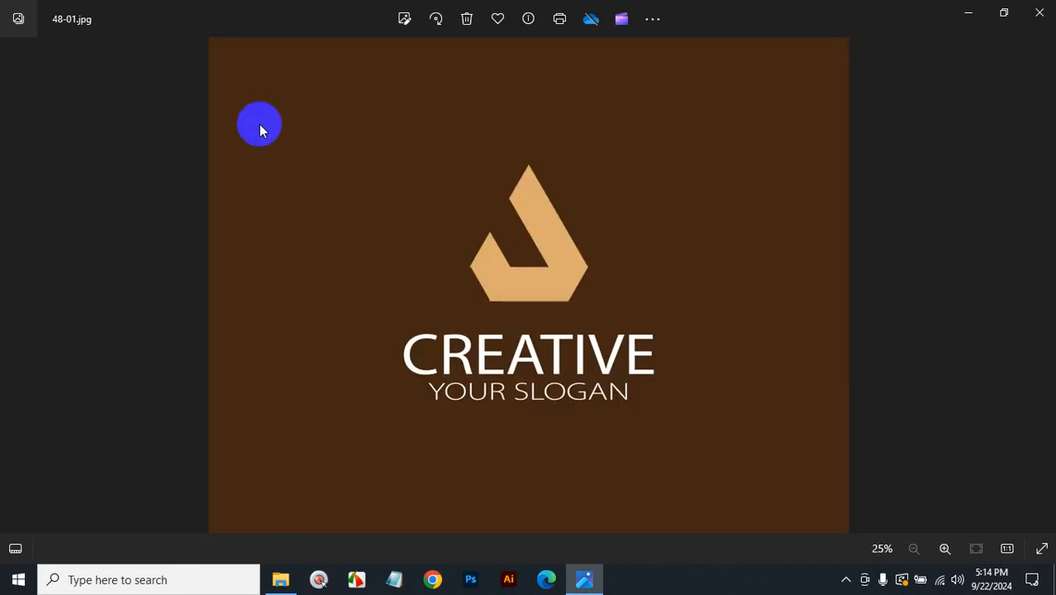
{"action": "key", "text": "Right"}
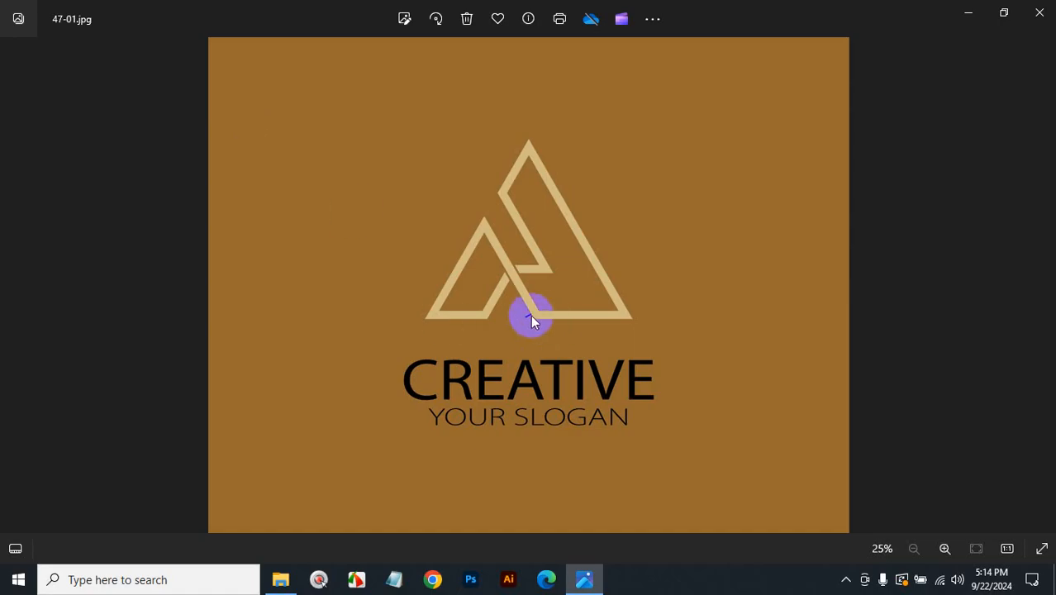
{"action": "key", "text": "Left"}
{"action": "key", "text": "Left"}
{"action": "key", "text": "Left"}
{"action": "key", "text": "Left"}
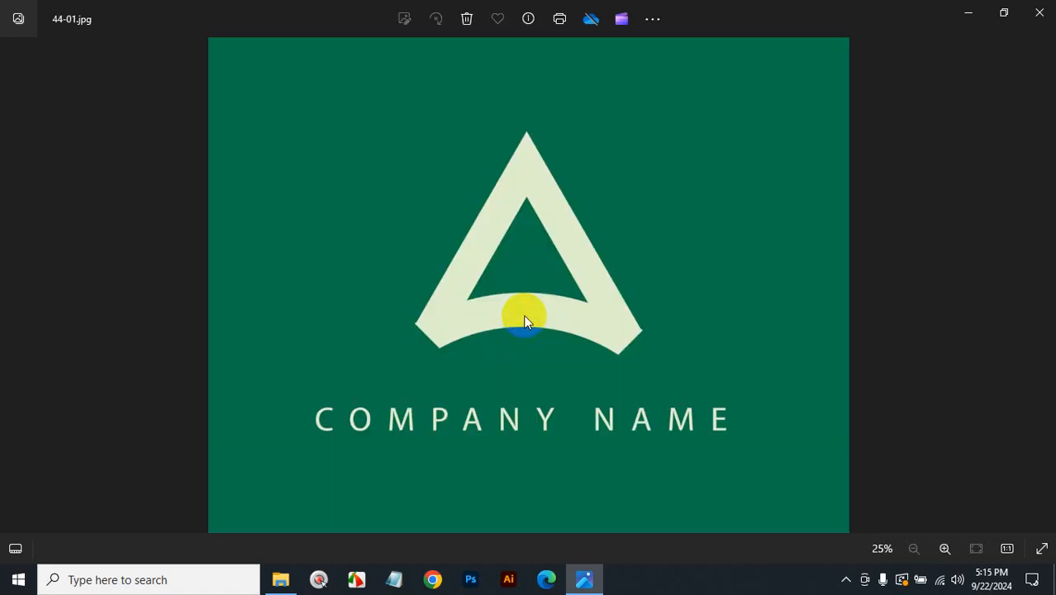
{"action": "key", "text": "Right"}
{"action": "key", "text": "Right"}
{"action": "key", "text": "Right"}
{"action": "key", "text": "Right"}
{"action": "key", "text": "Right"}
{"action": "key", "text": "Right"}
{"action": "key", "text": "Right"}
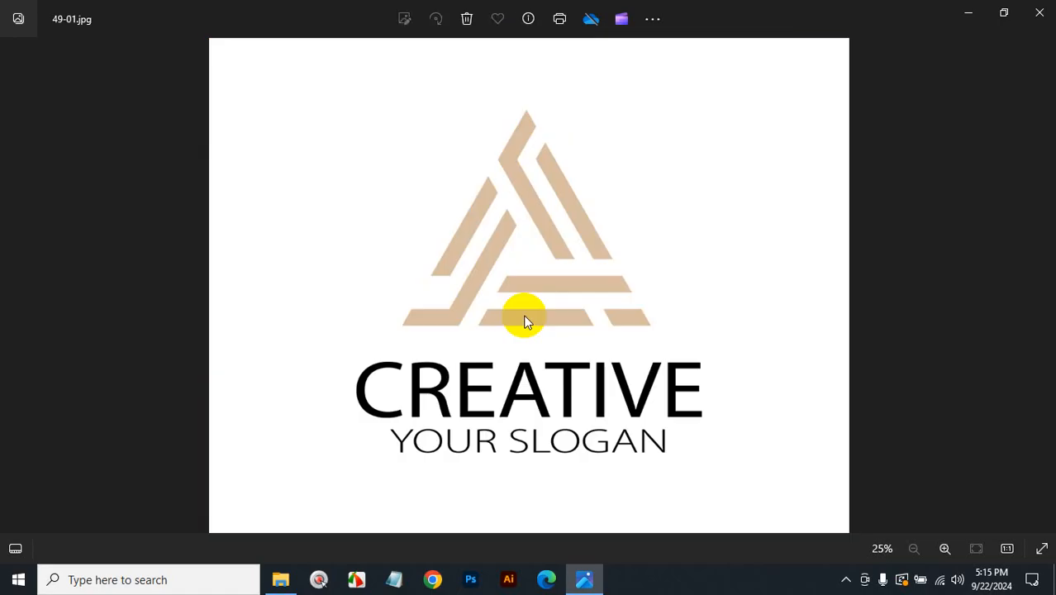
{"action": "key", "text": "Right"}
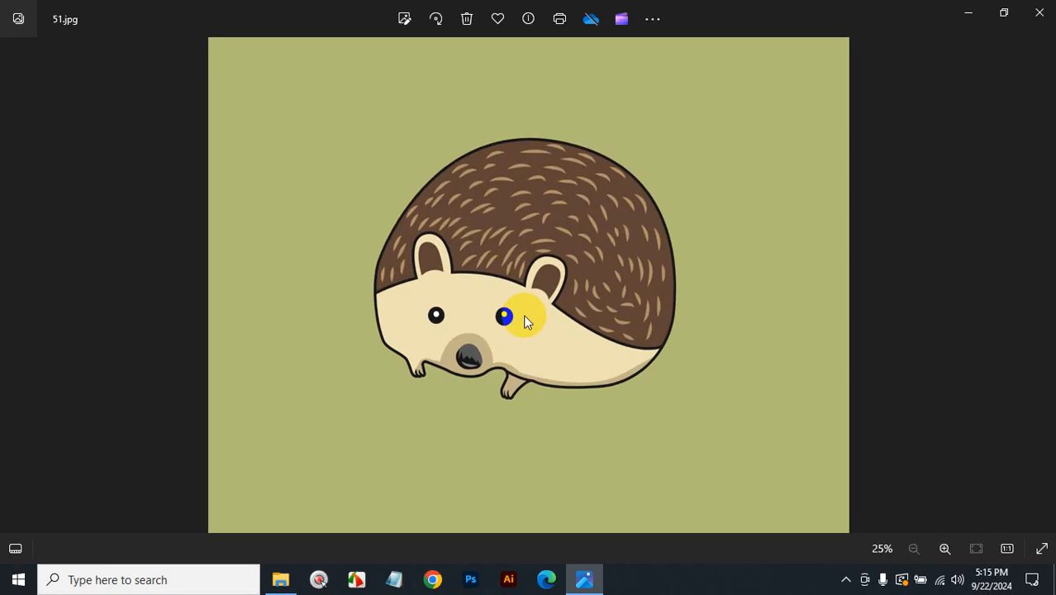
{"action": "left_click", "coordinate": [1039, 12]}
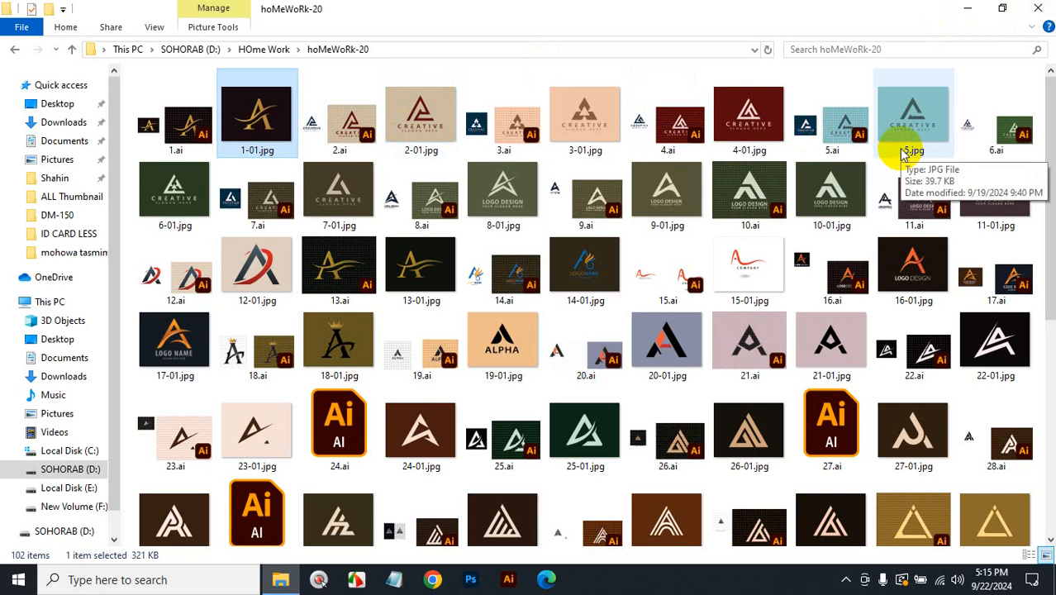
- Open 9-01.jpg from the hoMeWoRk-20 folder to examine its logo, and close both the image and the folder window
{"action": "double_click", "coordinate": [669, 195]}
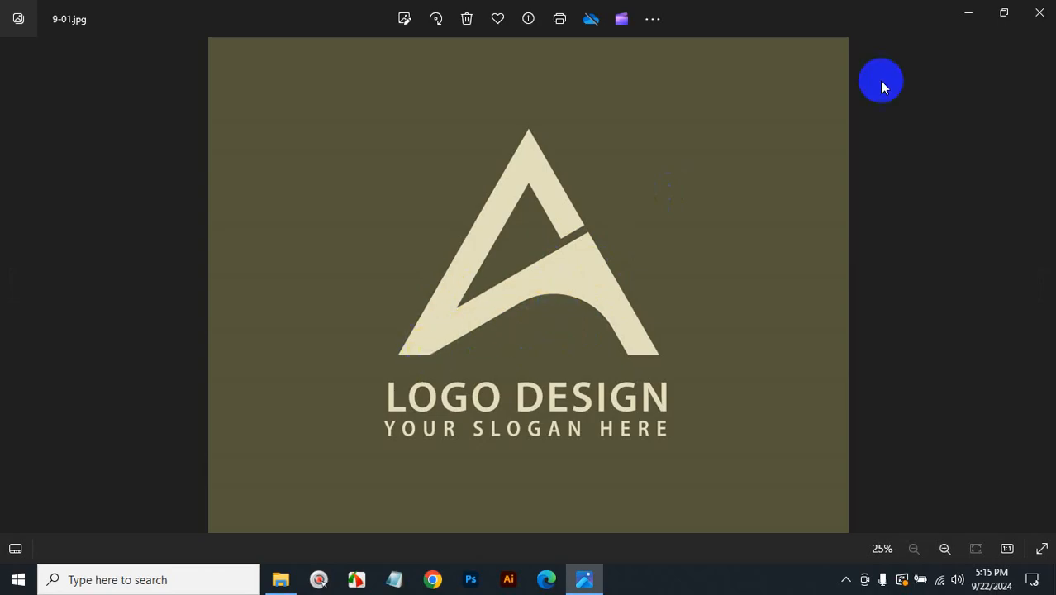
{"action": "left_click", "coordinate": [1038, 13]}
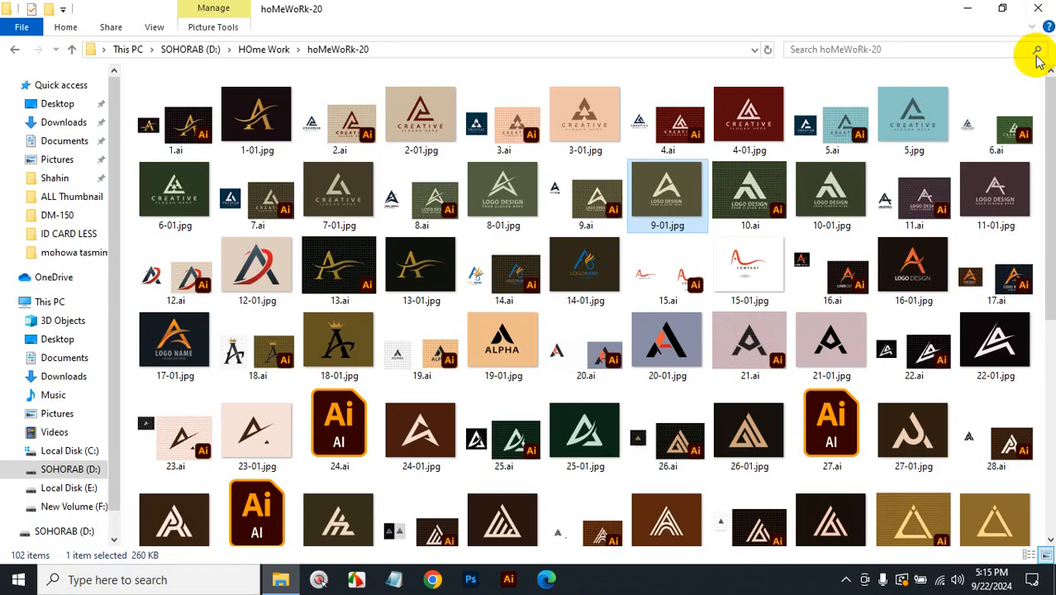
{"action": "key", "text": "alt+F4"}
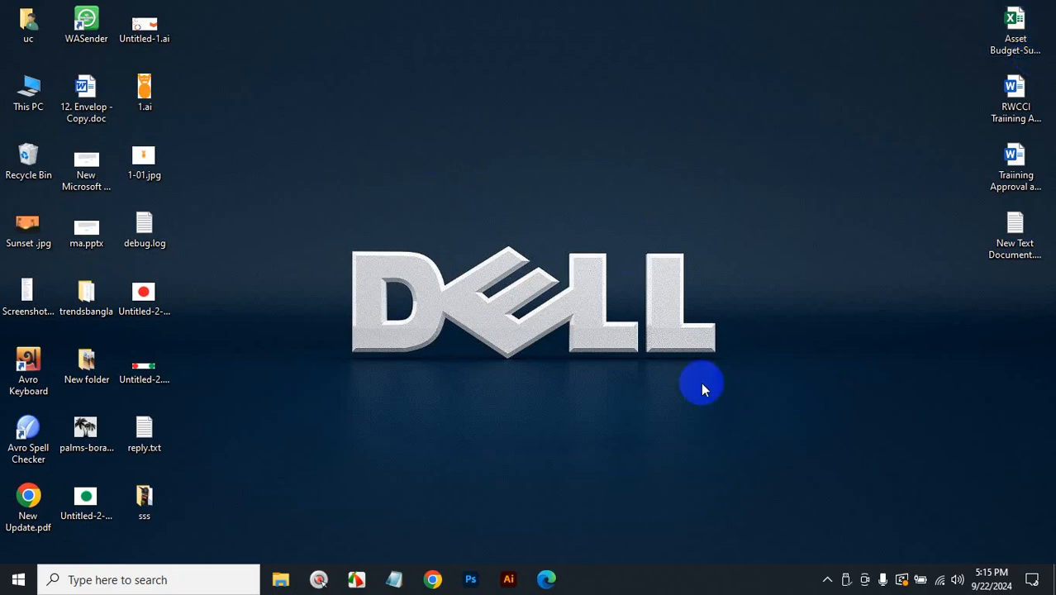
- Open New folder (7) on the SMART (D:) drive in File Explorer and display its files as large thumbnails
{"action": "left_click", "coordinate": [281, 580]}
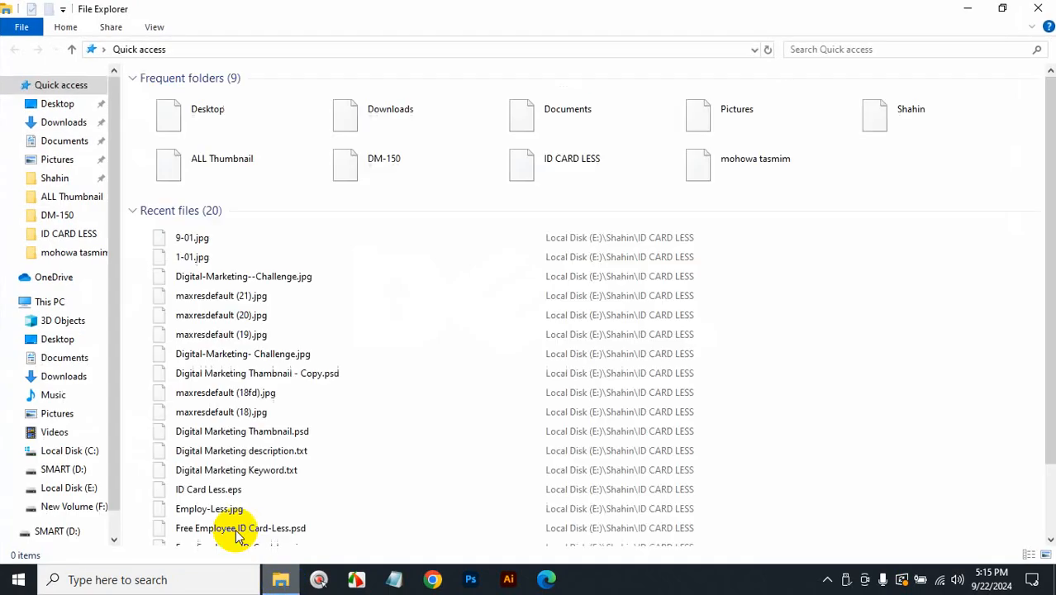
{"action": "left_click", "coordinate": [57, 531]}
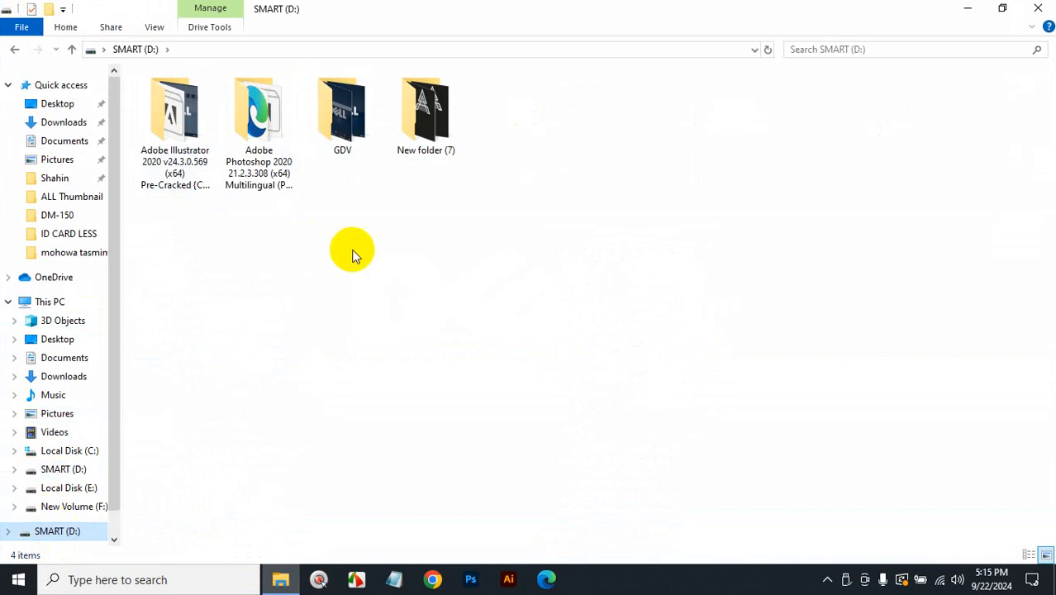
{"action": "double_click", "coordinate": [427, 154]}
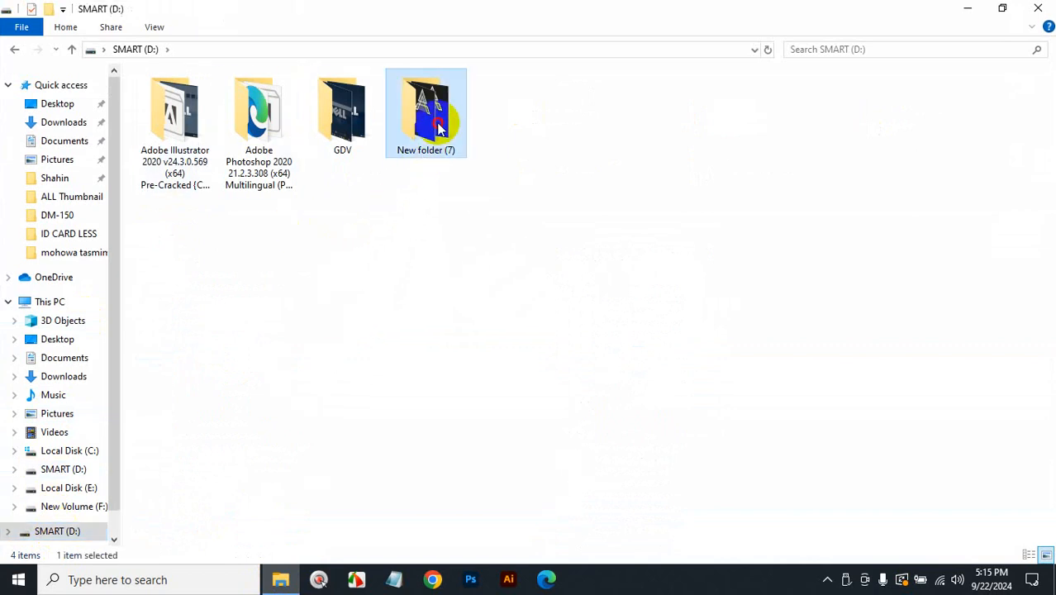
{"action": "left_click", "coordinate": [1045, 554]}
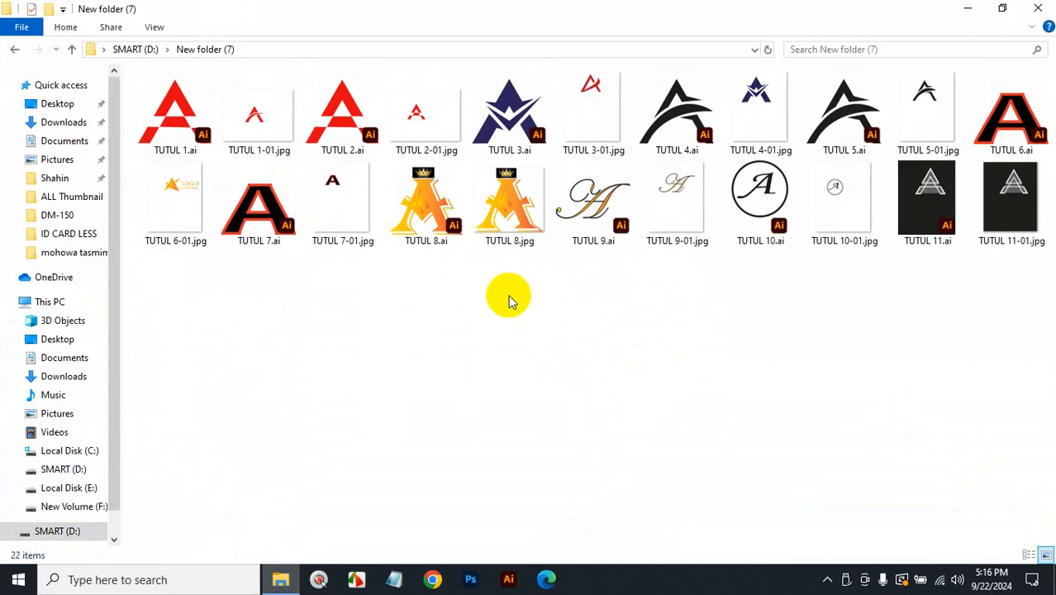
- Examine the folder's letter A logo JPGs in order from number 1-01 to 11-01, and close the viewer and folder
{"action": "double_click", "coordinate": [265, 121]}
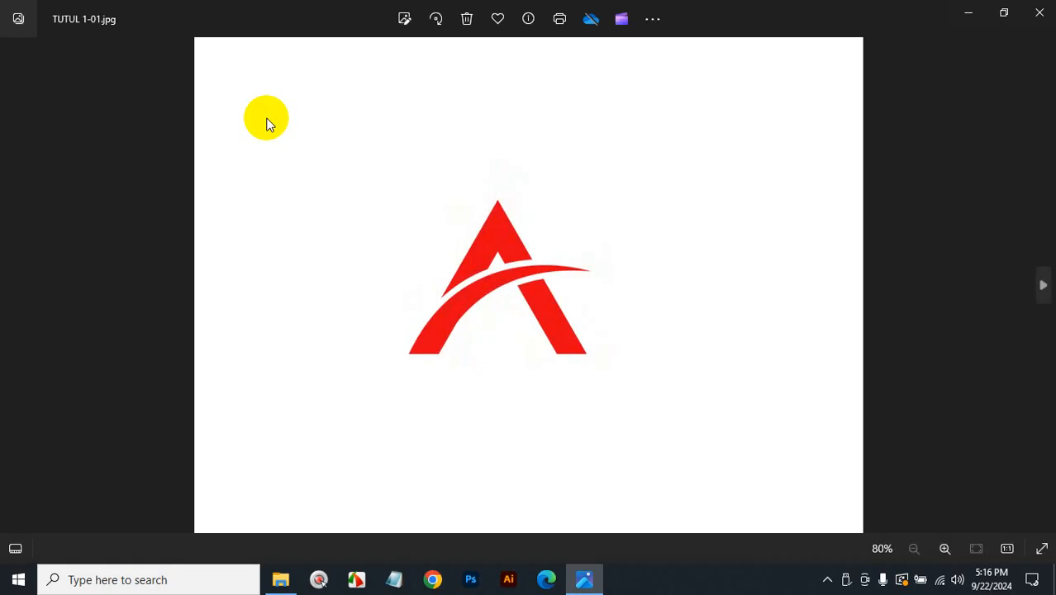
{"action": "left_click", "coordinate": [570, 315]}
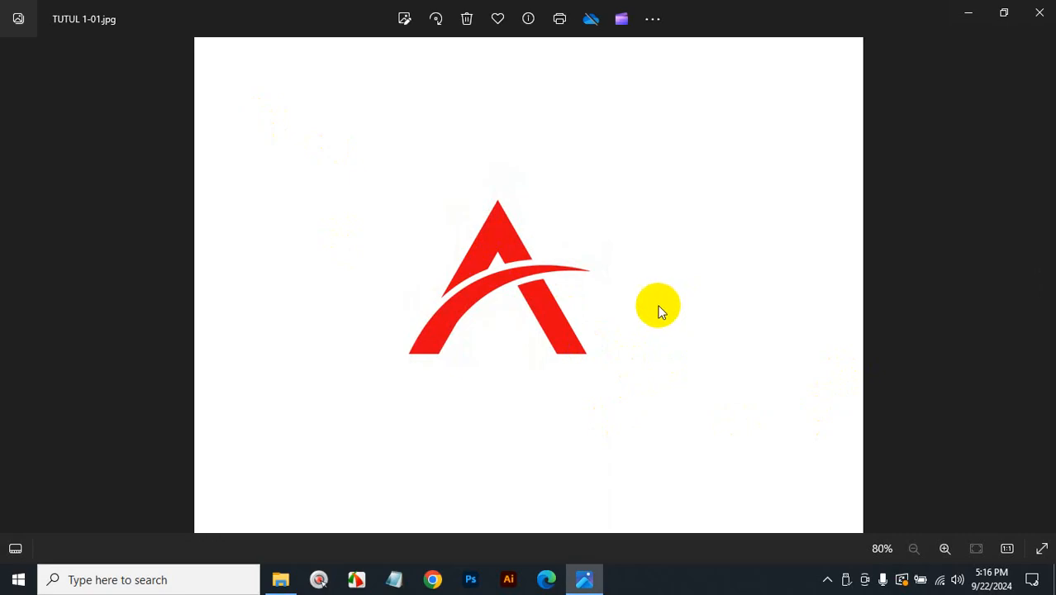
{"action": "key", "text": "Right"}
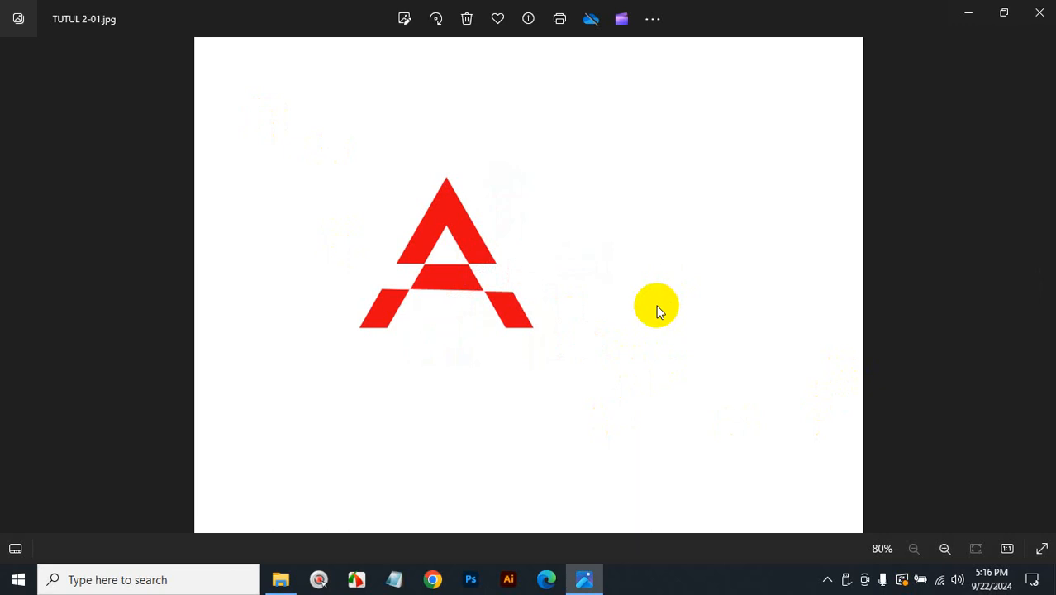
{"action": "key", "text": "Right"}
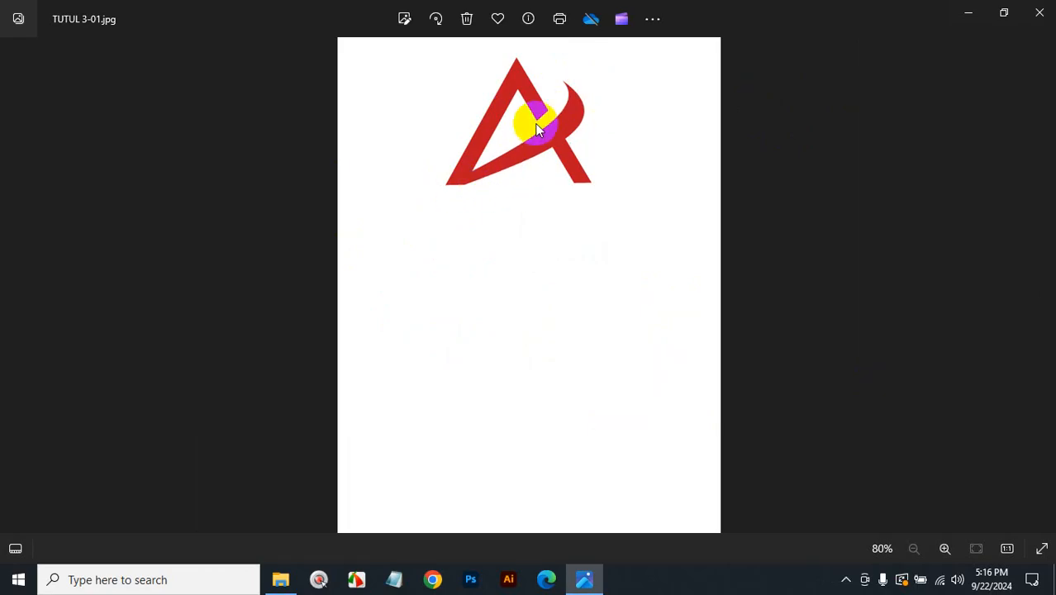
{"action": "key", "text": "Right"}
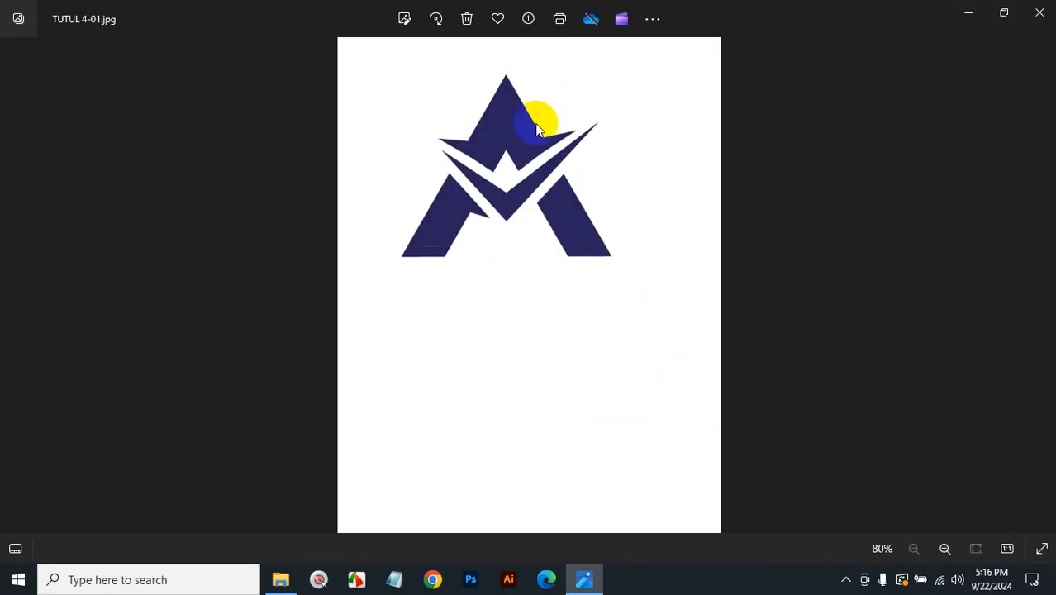
{"action": "key", "text": "Right"}
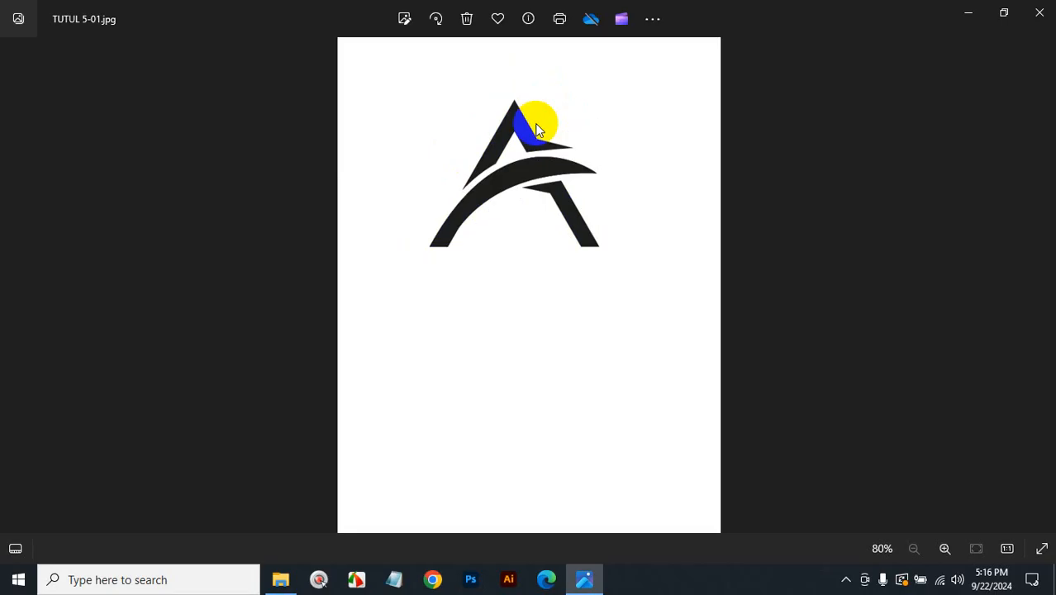
{"action": "key", "text": "Right"}
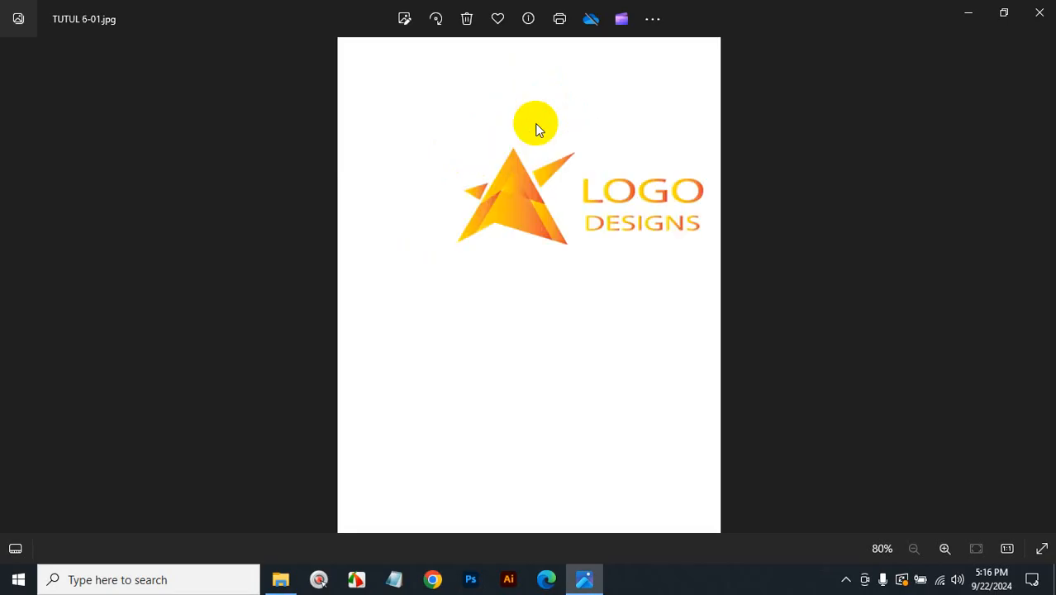
{"action": "key", "text": "Right"}
{"action": "key", "text": "Right"}
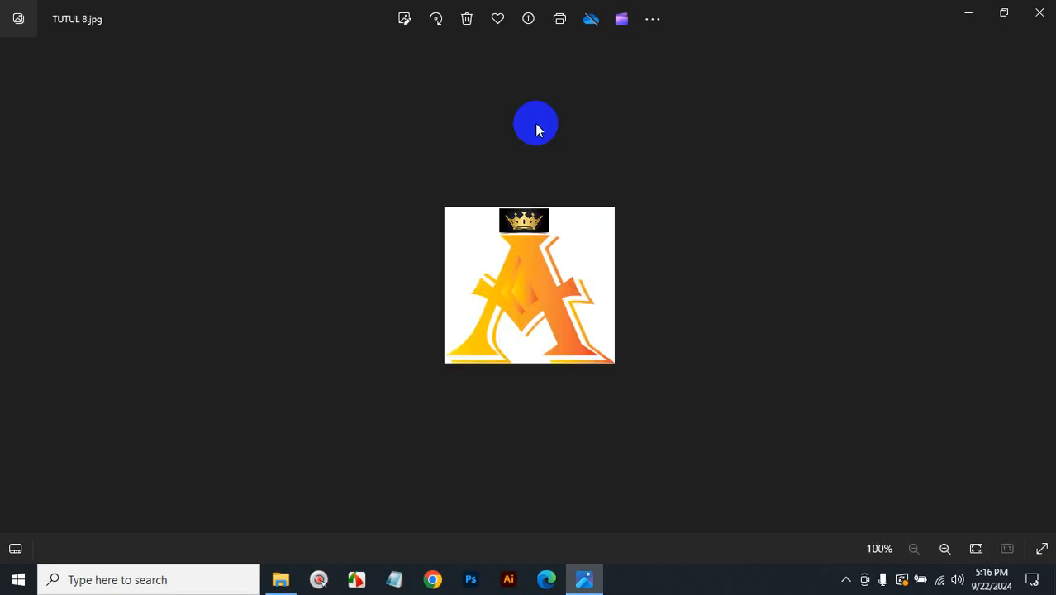
{"action": "key", "text": "Right"}
{"action": "key", "text": "Right"}
{"action": "key", "text": "Right"}
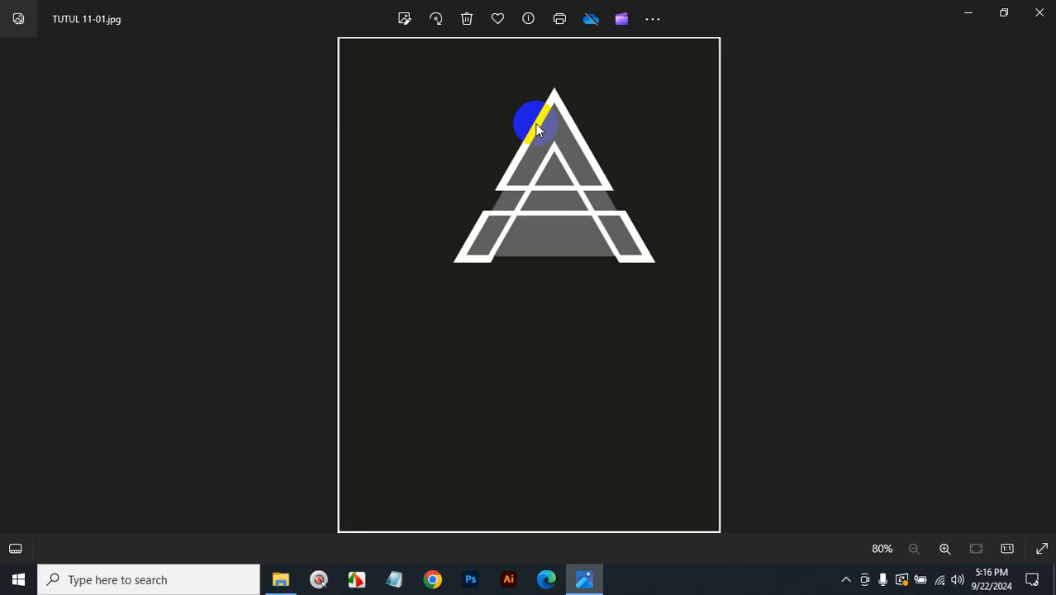
{"action": "left_click", "coordinate": [1038, 12]}
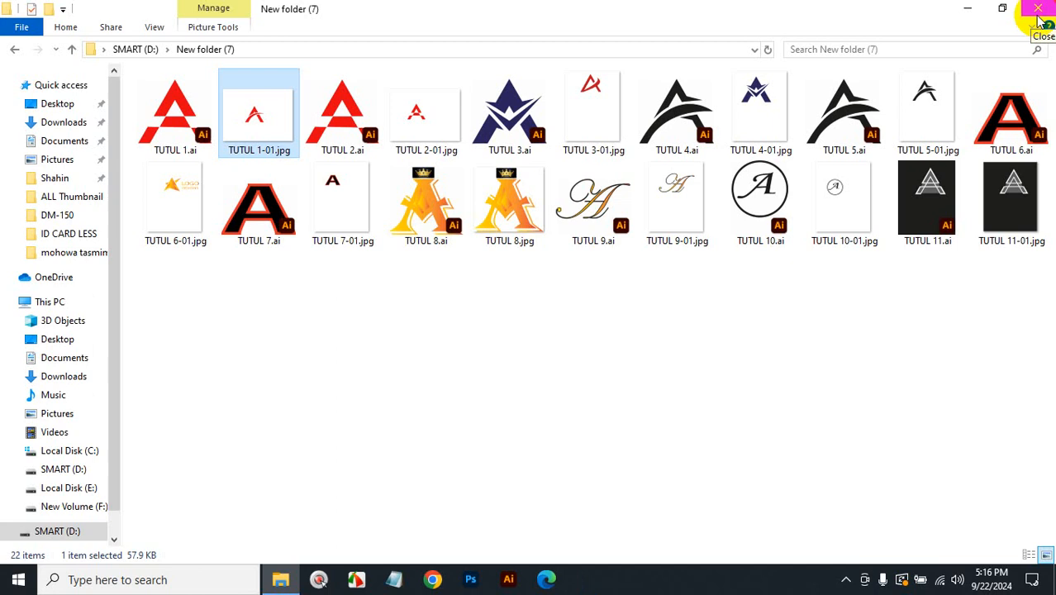
{"action": "left_click", "coordinate": [1039, 12]}
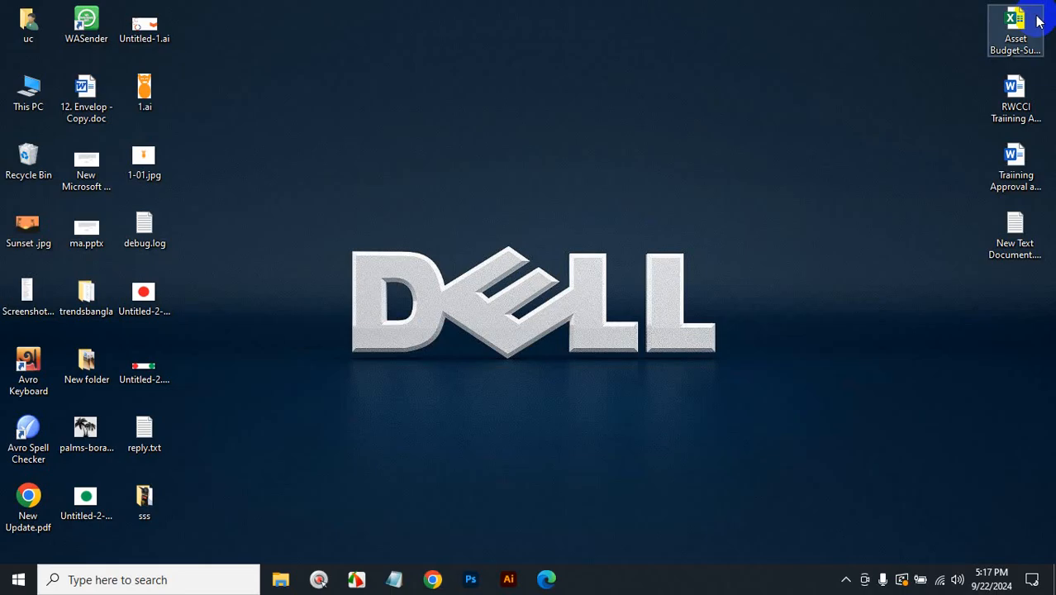
- Open the logo design folder inside New folder on the WINSETUP (D:) drive in File Explorer
{"action": "left_click", "coordinate": [280, 584]}
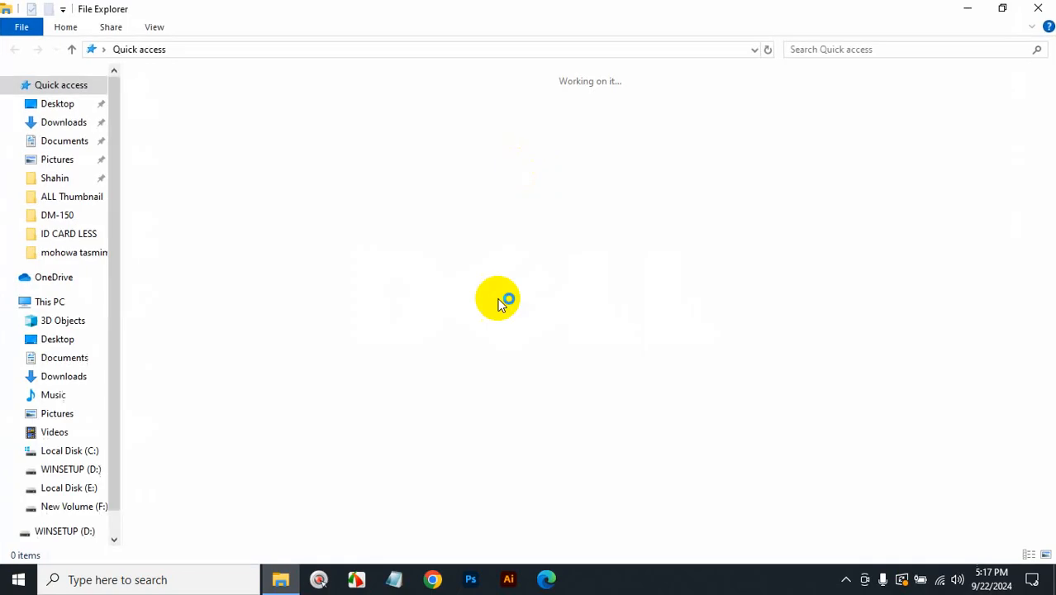
{"action": "left_click", "coordinate": [70, 469]}
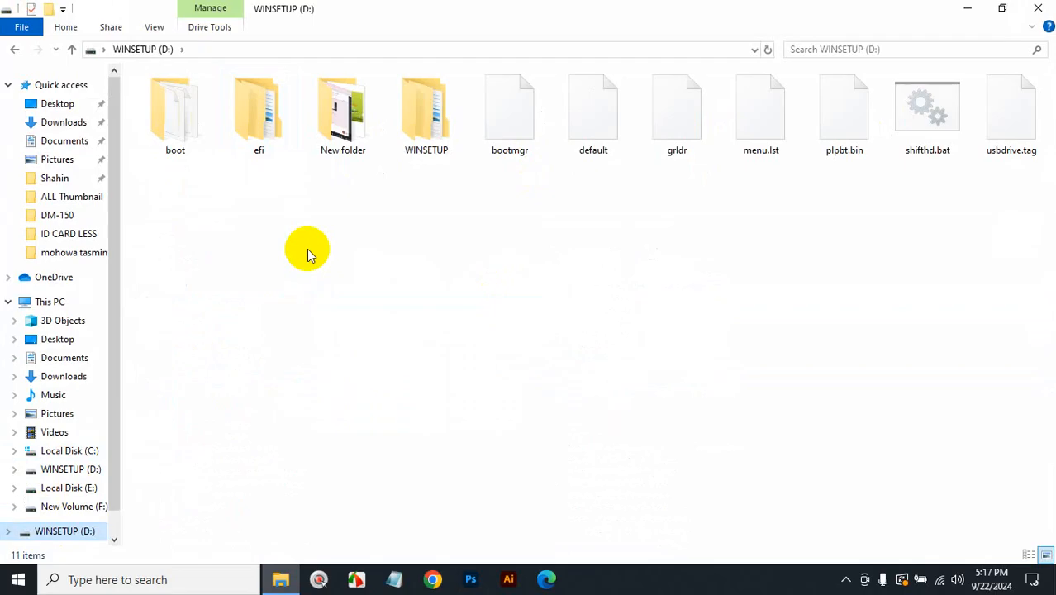
{"action": "left_click", "coordinate": [347, 135]}
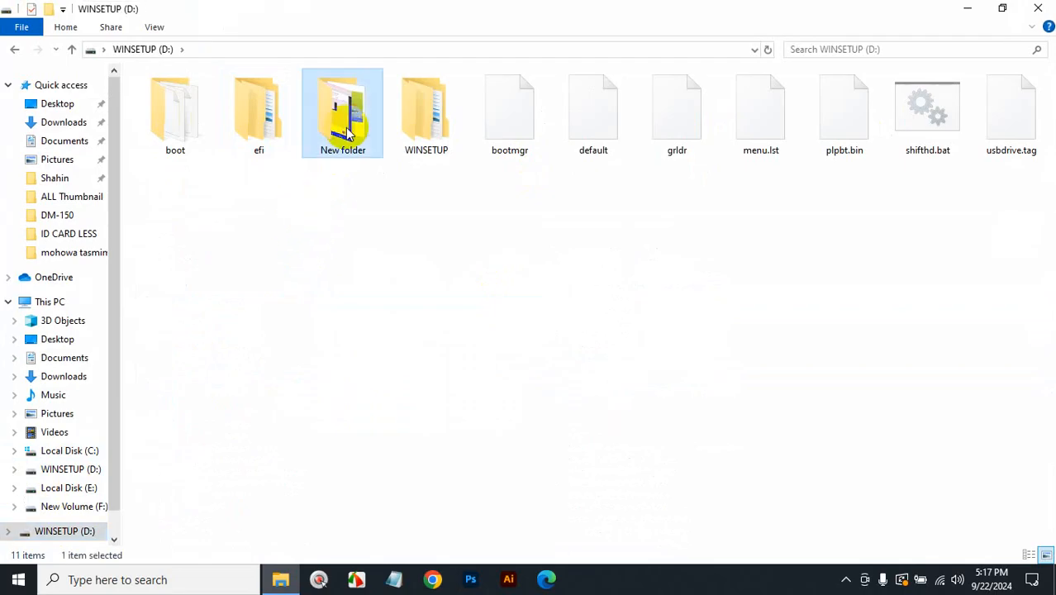
{"action": "double_click", "coordinate": [347, 135]}
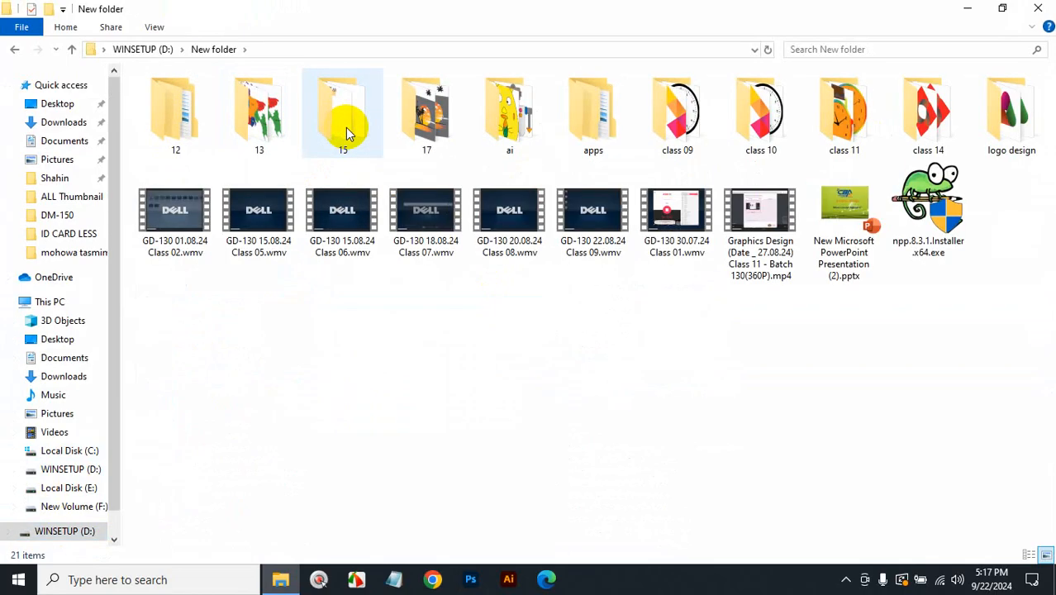
{"action": "double_click", "coordinate": [982, 139]}
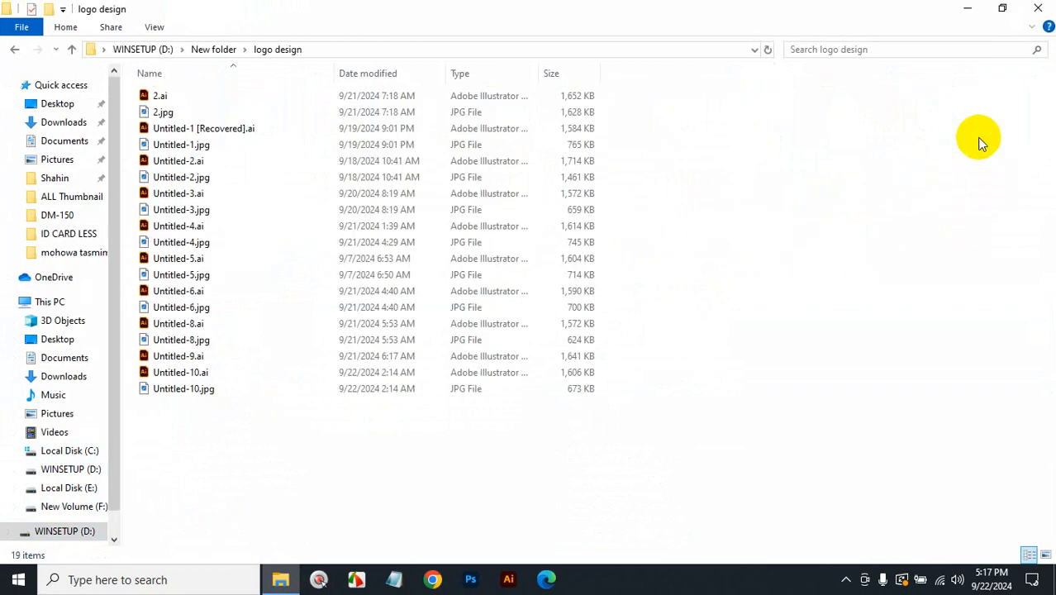
- Display the logo design folder's files as large thumbnails and examine the JPG logos from 2.jpg through Untitled-4.jpg, returning to Untitled-3.jpg
{"action": "left_click", "coordinate": [1045, 554]}
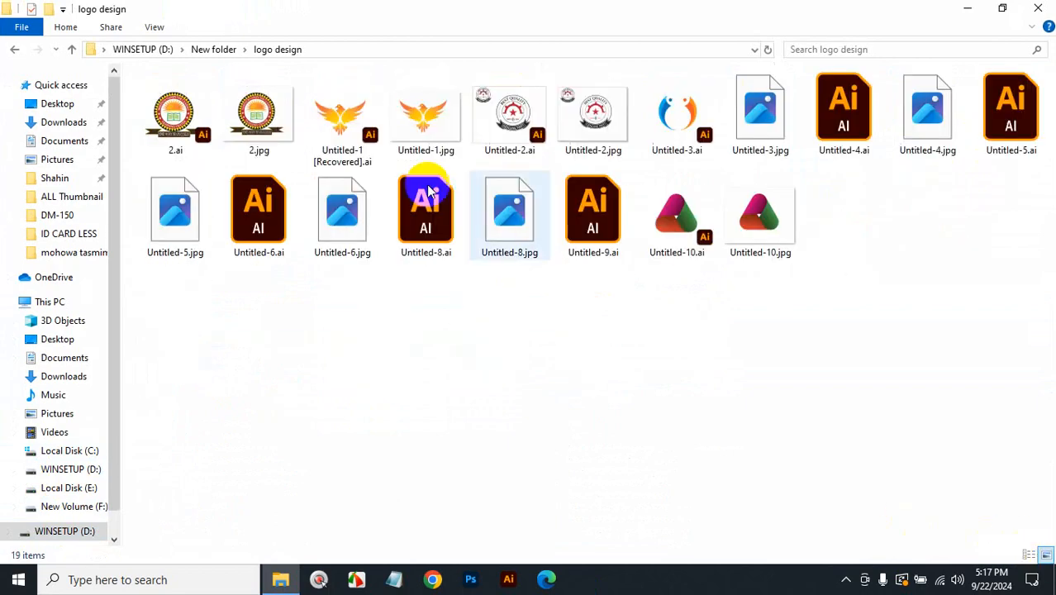
{"action": "double_click", "coordinate": [265, 137]}
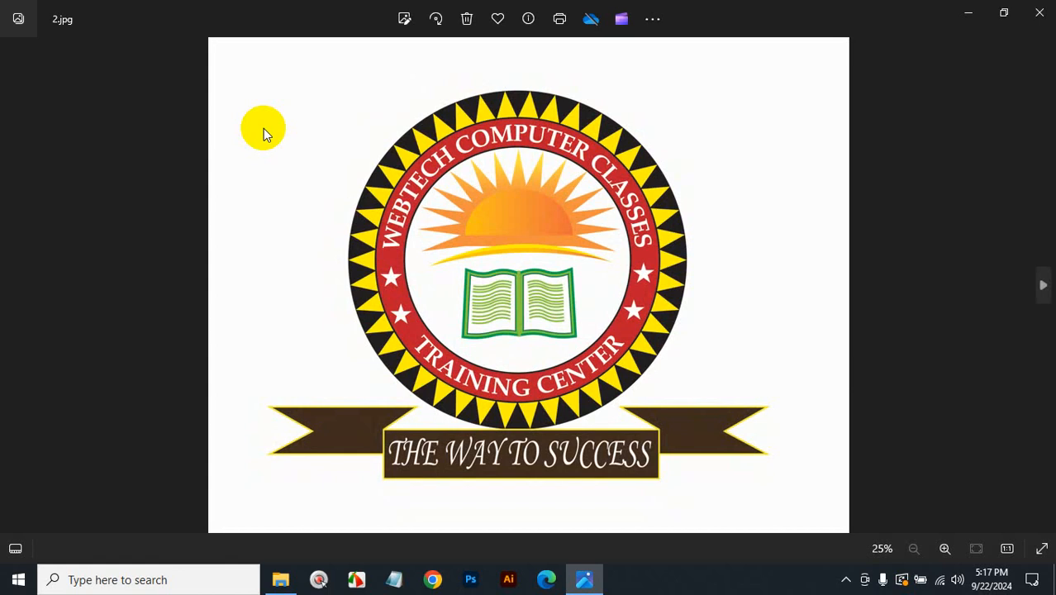
{"action": "key", "text": "Right"}
{"action": "key", "text": "Right"}
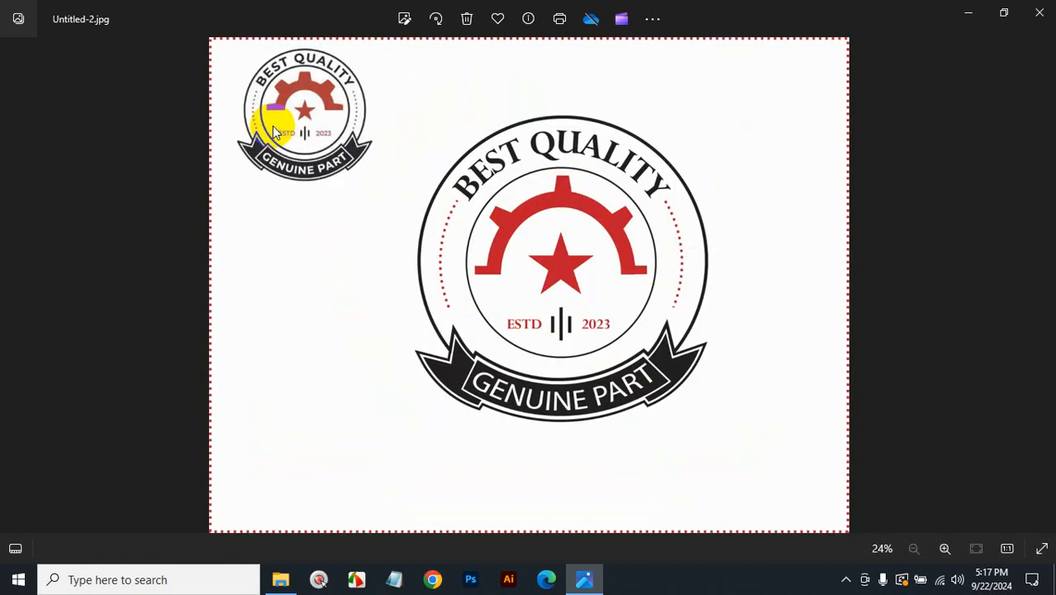
{"action": "key", "text": "Right"}
{"action": "key", "text": "Right"}
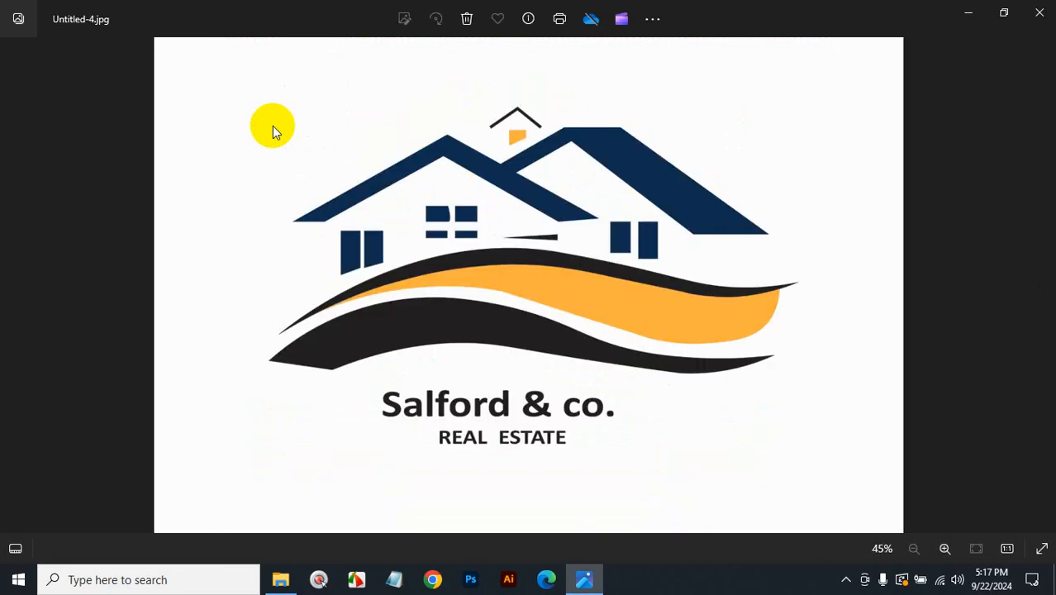
{"action": "key", "text": "Left"}
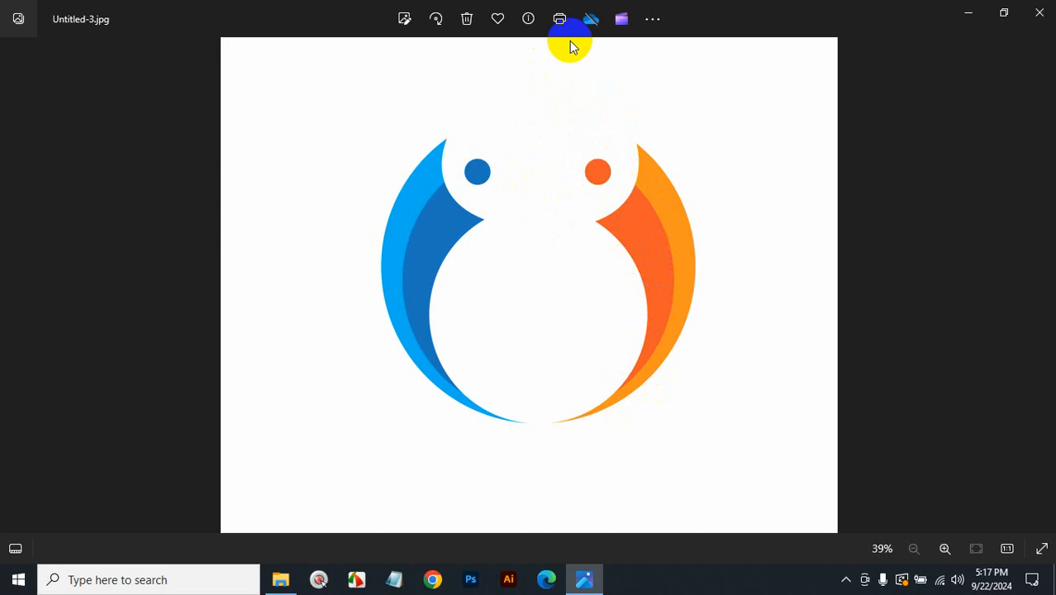
- Examine the remaining logos in the logo design folder through Untitled-10.jpg, and close the viewer and folder window
{"action": "key", "text": "Right"}
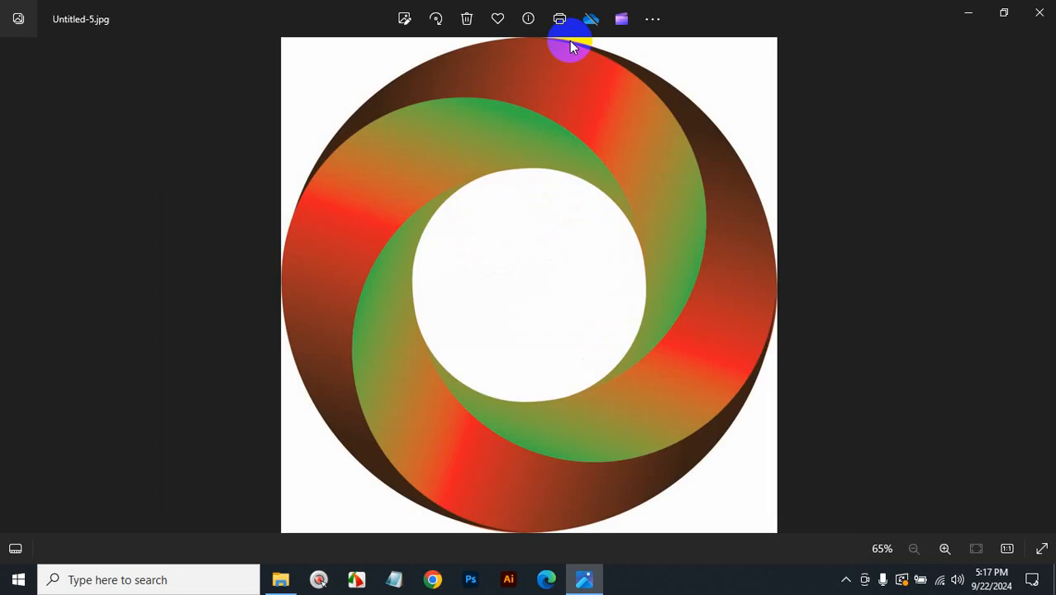
{"action": "key", "text": "Right"}
{"action": "key", "text": "Right"}
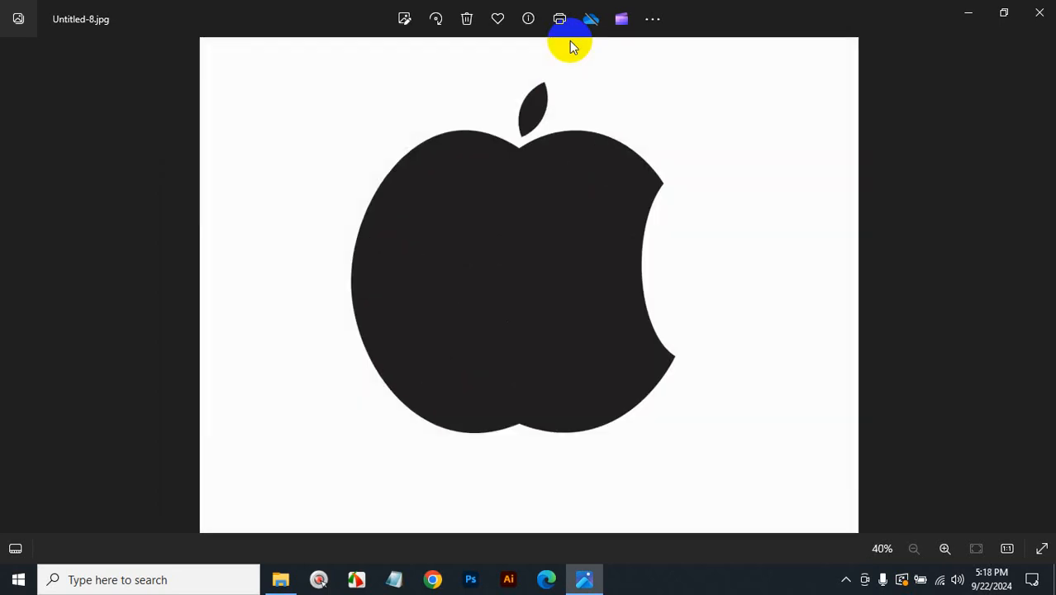
{"action": "key", "text": "Right"}
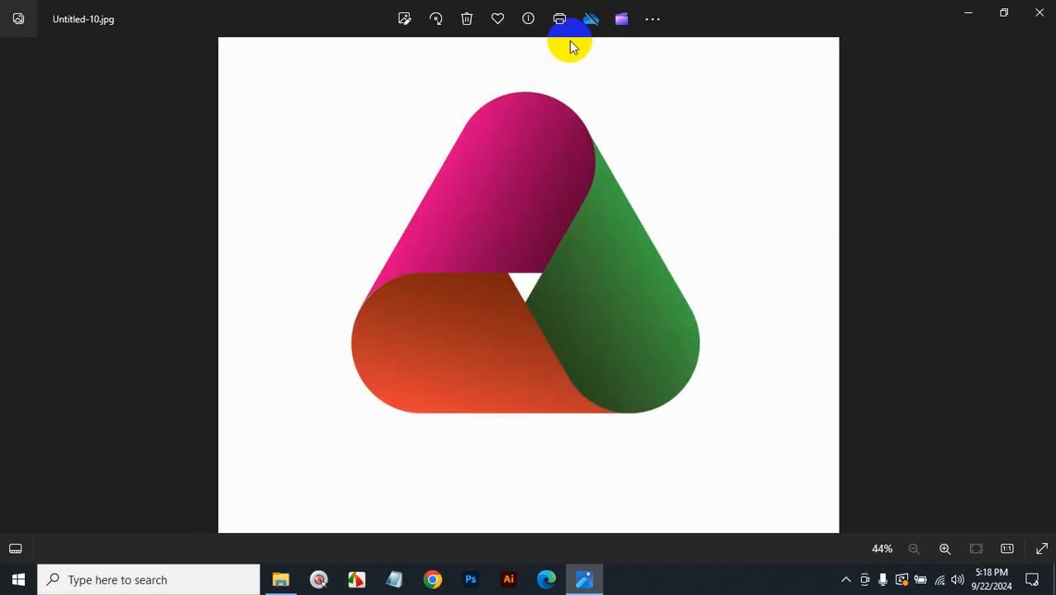
{"action": "left_click", "coordinate": [1042, 12]}
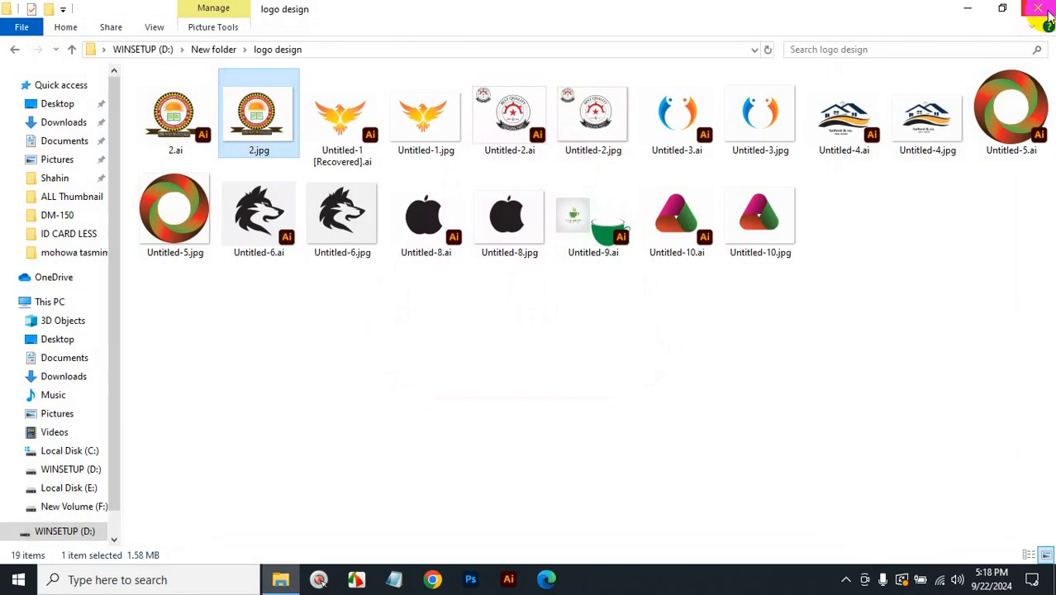
{"action": "left_click", "coordinate": [1047, 12]}
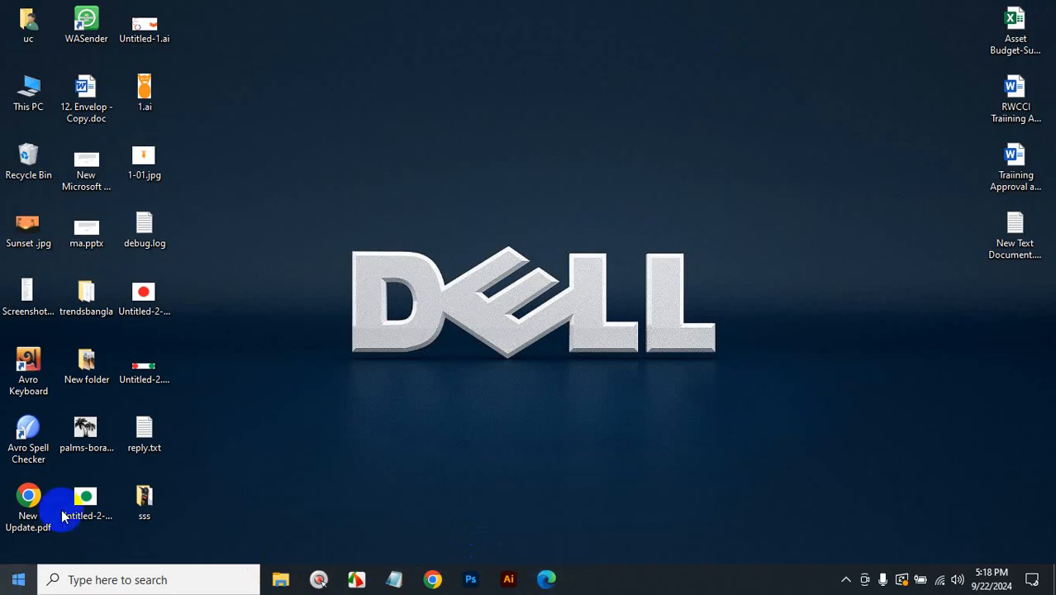
- Open the student's named folder on the newly connected D: drive in File Explorer and view its Untitled-10.jpg
{"action": "left_click", "coordinate": [282, 581]}
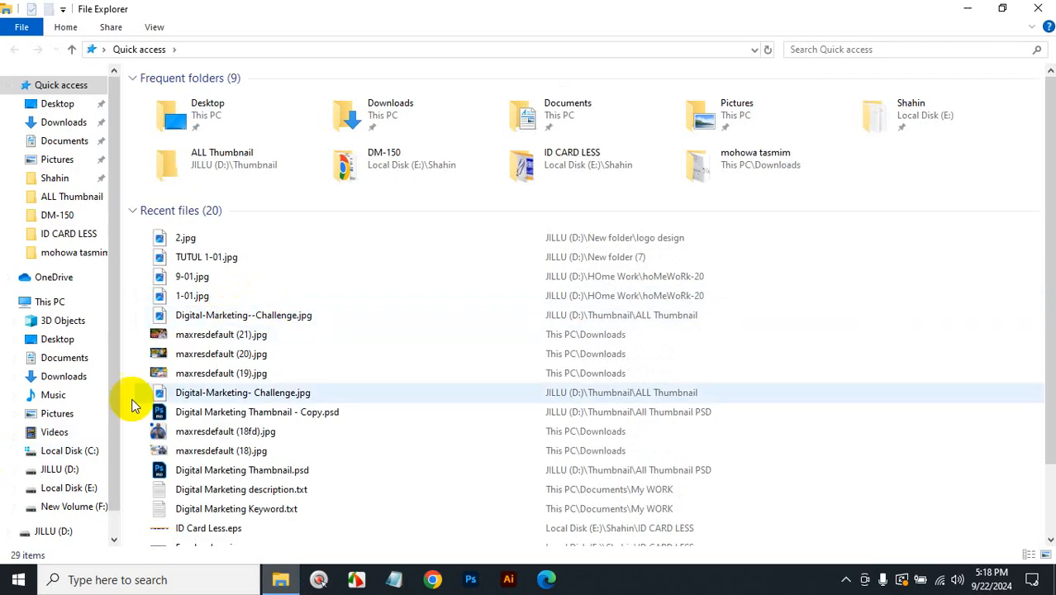
{"action": "left_click", "coordinate": [51, 531]}
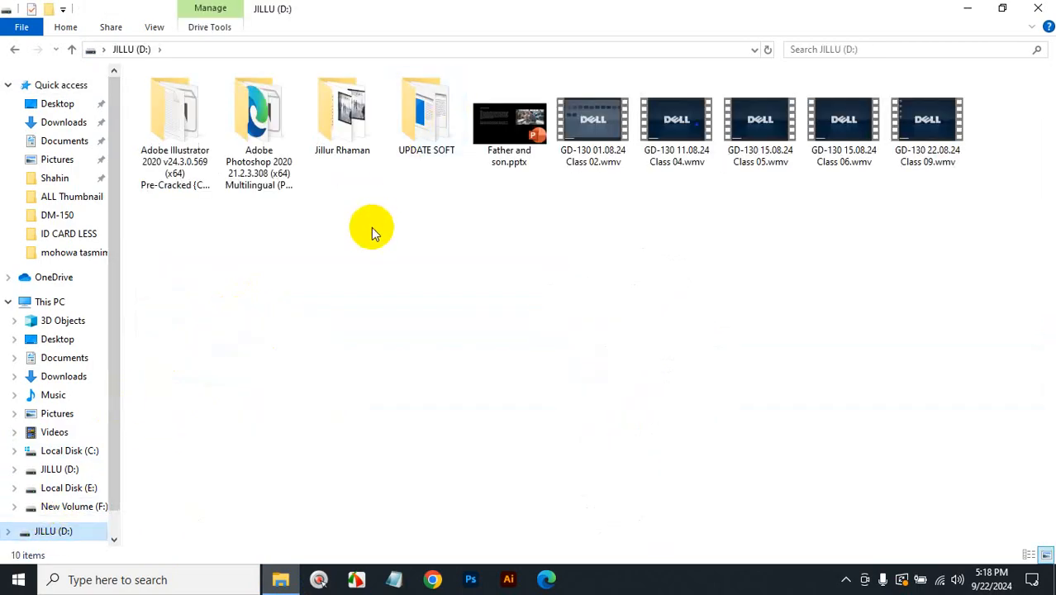
{"action": "double_click", "coordinate": [352, 129]}
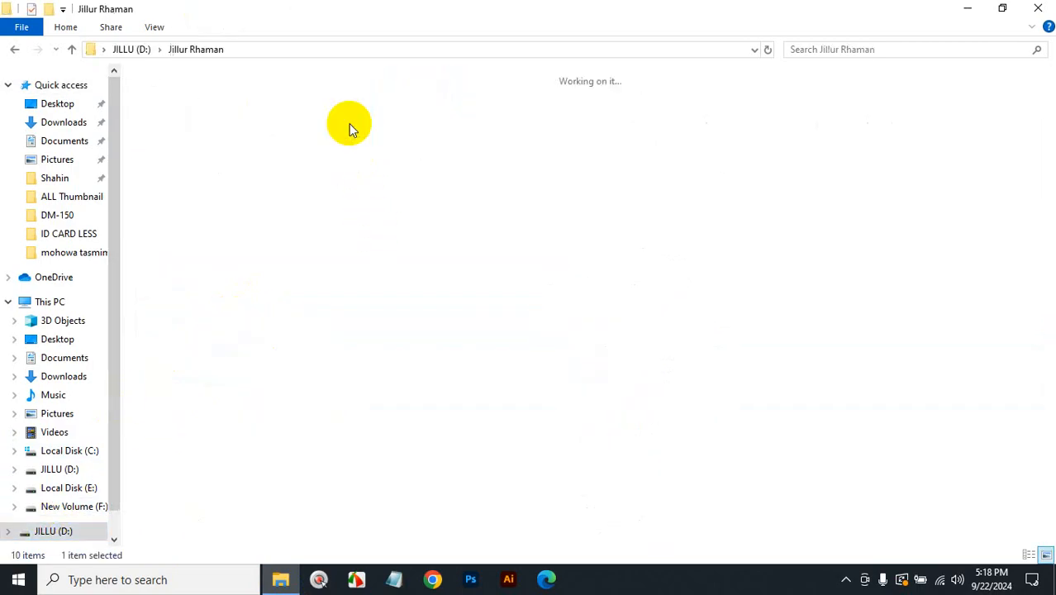
{"action": "double_click", "coordinate": [278, 124]}
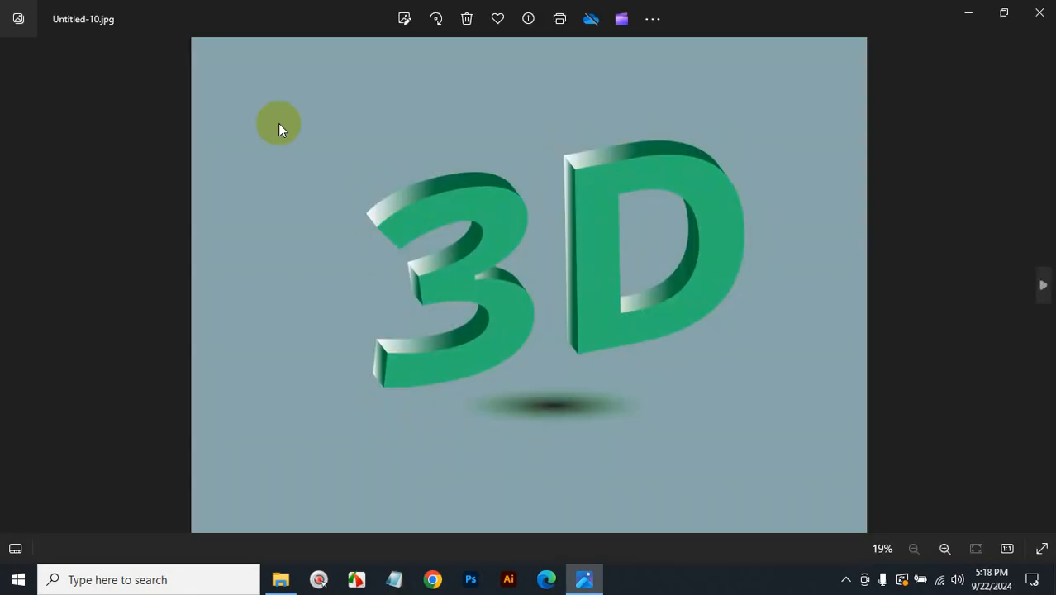
- Examine the student's letter A logos in order from Untitled-11.jpg through Untitled-14.jpg
{"action": "key", "text": "Right"}
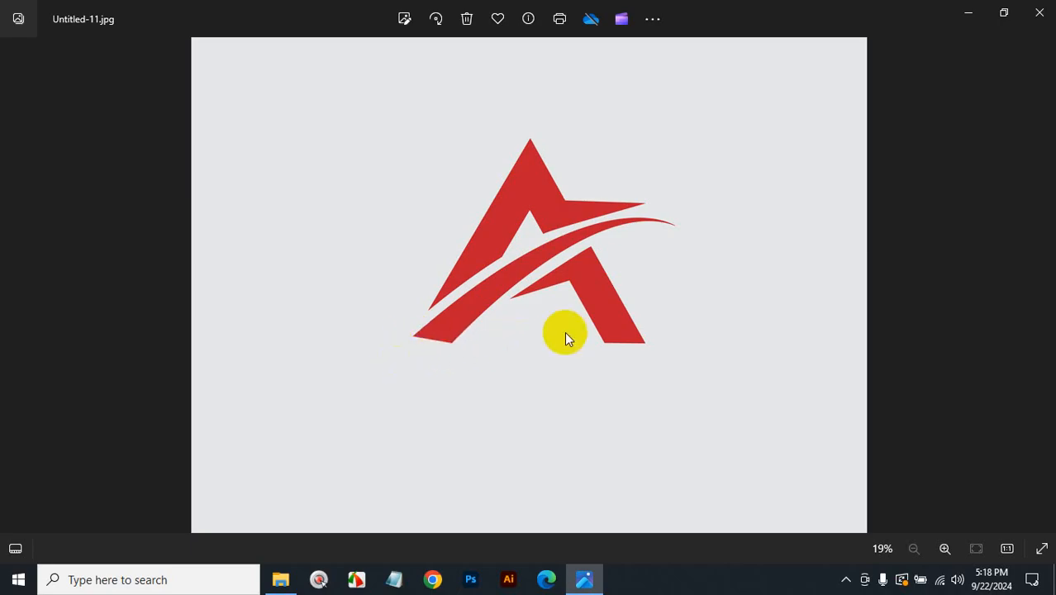
{"action": "left_click", "coordinate": [611, 349]}
{"action": "left_click", "coordinate": [418, 339]}
{"action": "key", "text": "Right"}
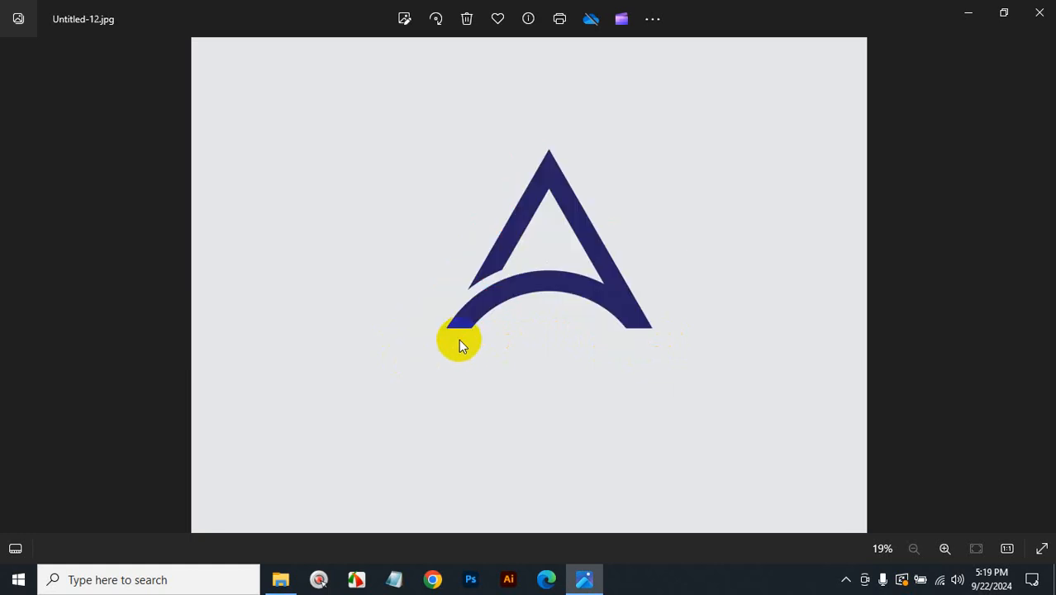
{"action": "key", "text": "Right"}
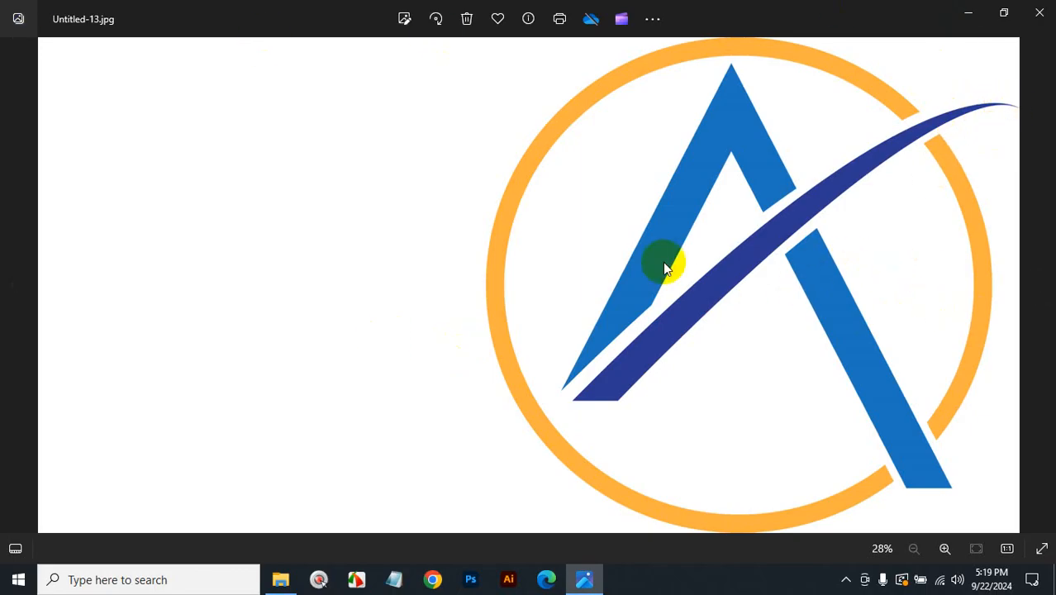
{"action": "key", "text": "Right"}
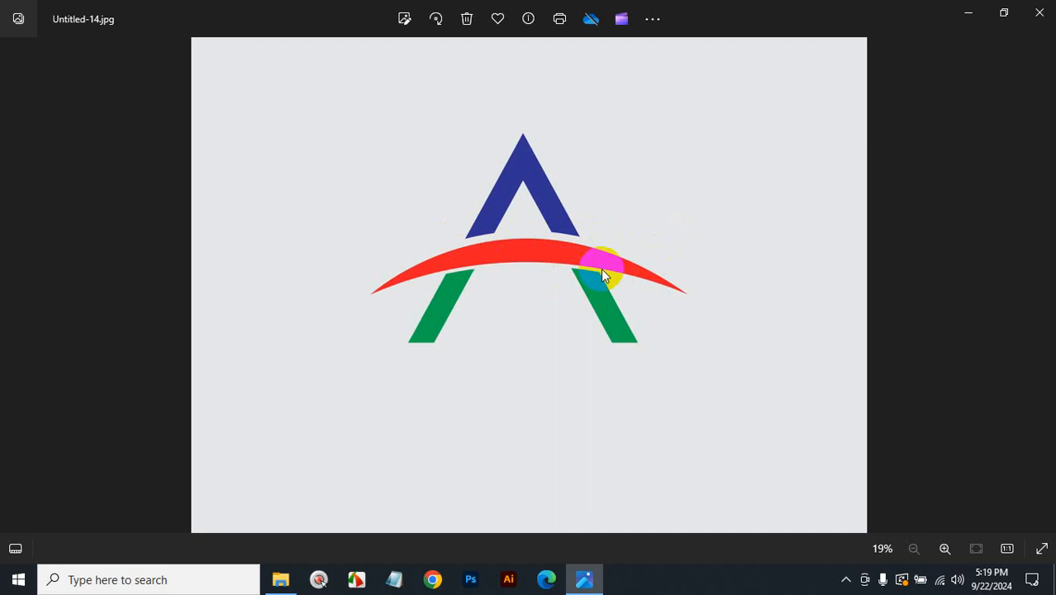
- Examine the letter A logos from Untitled-15.jpg through Untitled-21.jpg, rechecking Untitled-15.jpg, and close the viewer and folder
{"action": "key", "text": "Right"}
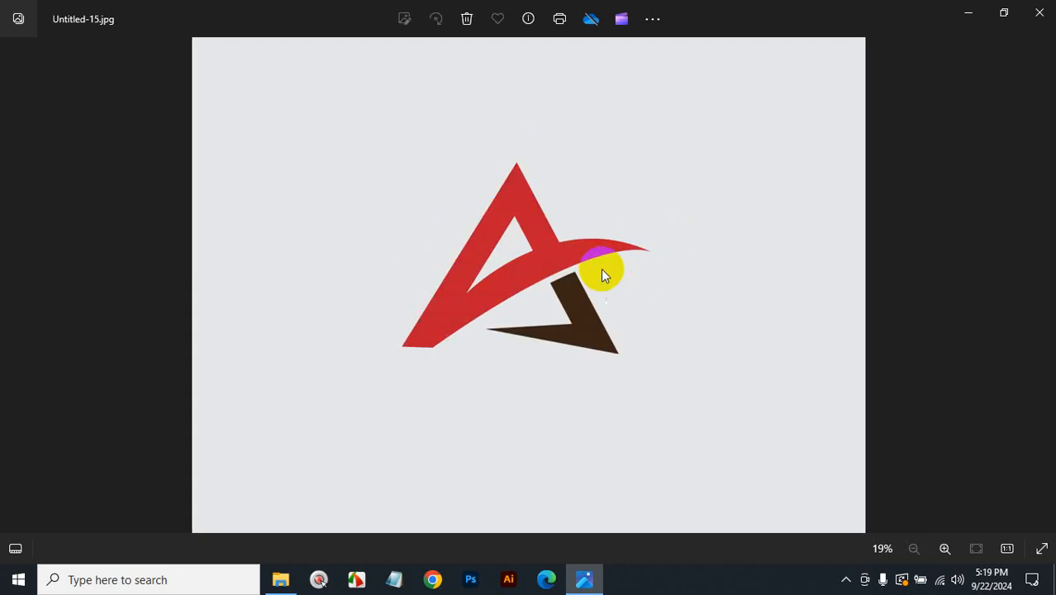
{"action": "key", "text": "Right"}
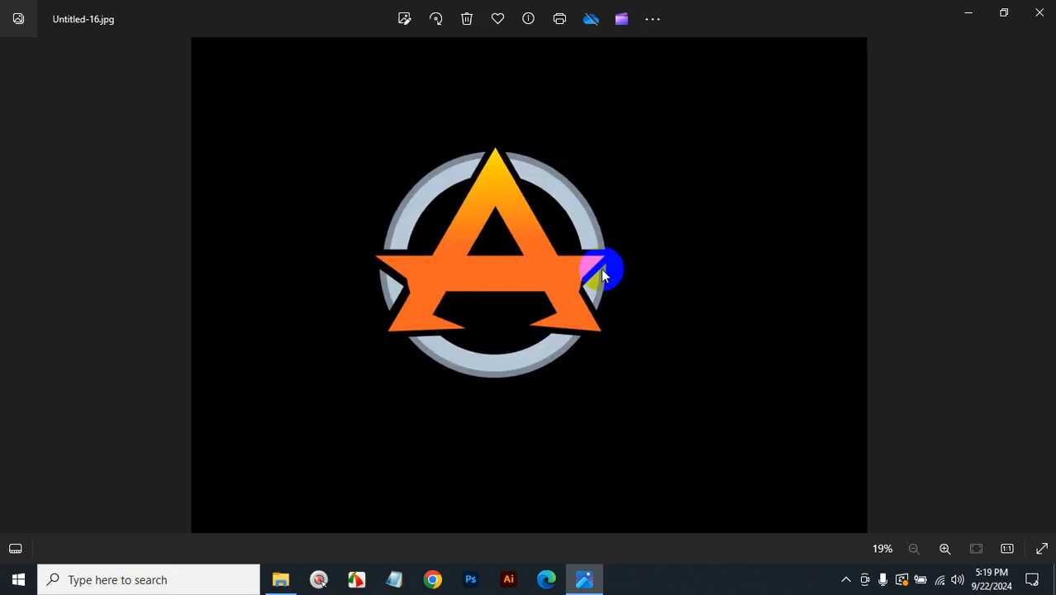
{"action": "key", "text": "Left"}
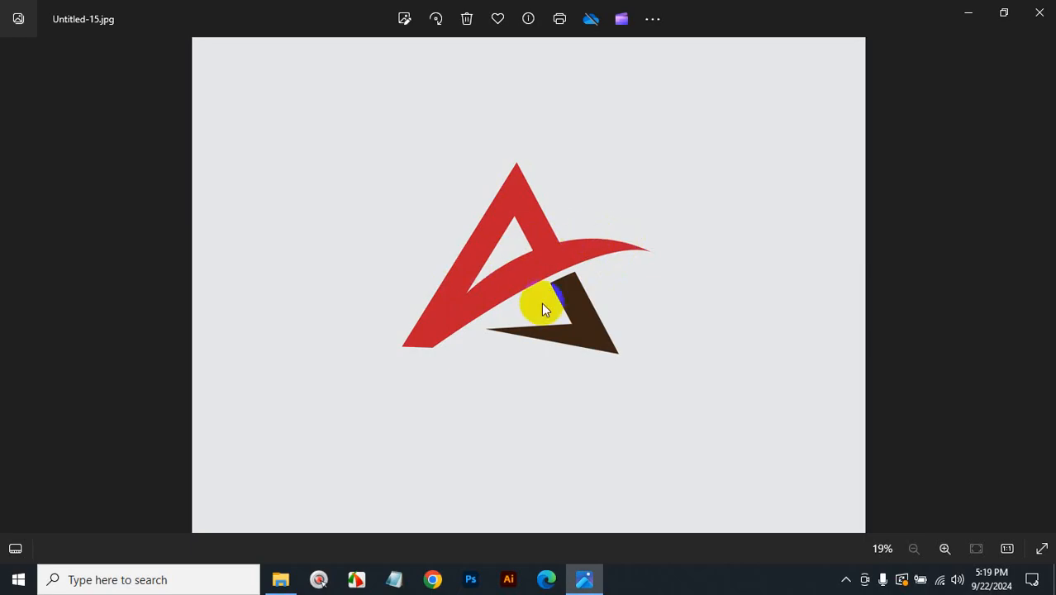
{"action": "key", "text": "Right"}
{"action": "key", "text": "Right"}
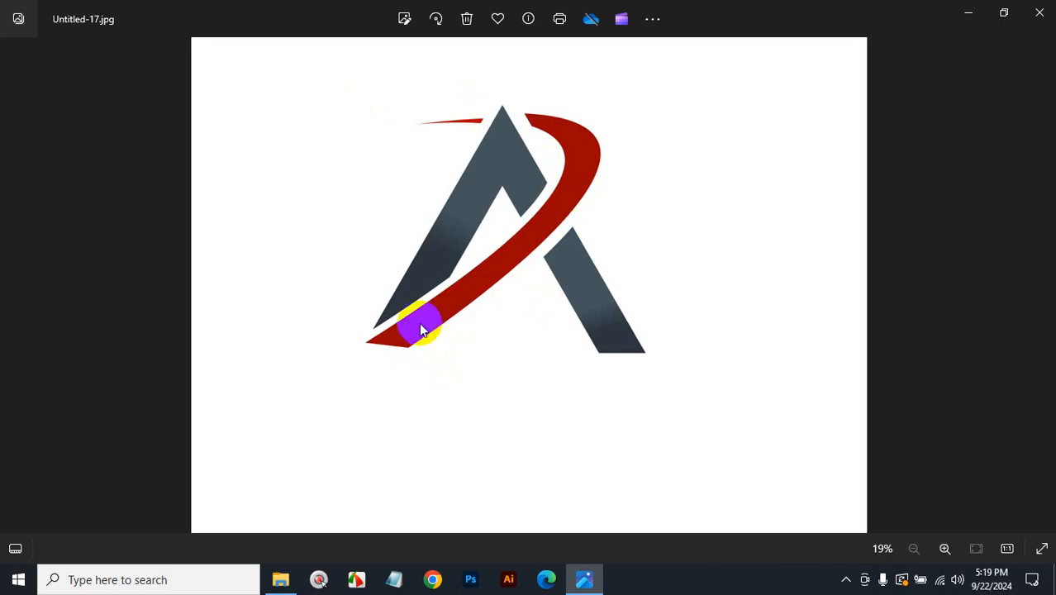
{"action": "key", "text": "Right"}
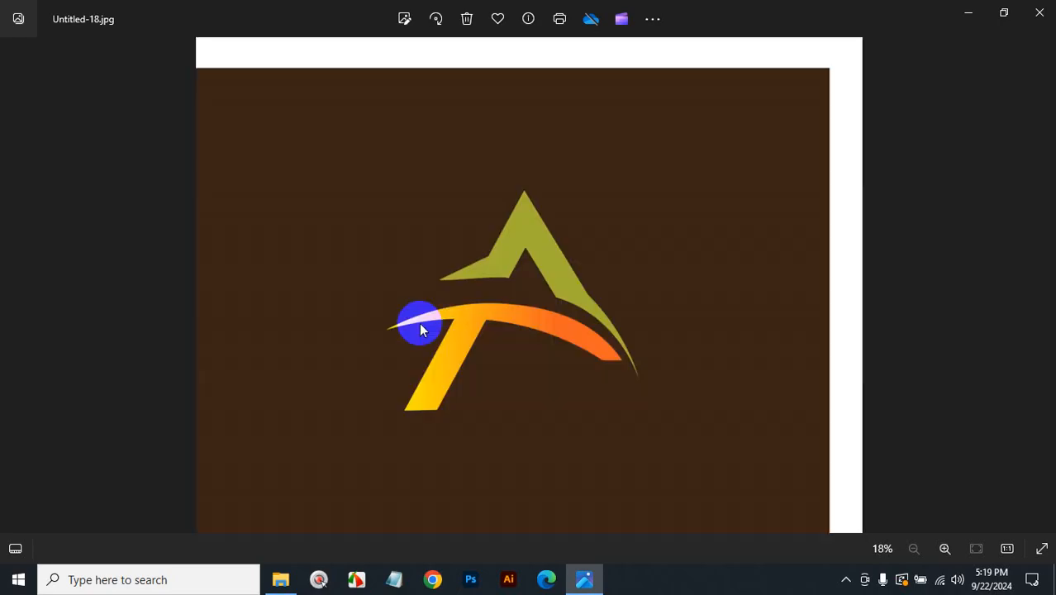
{"action": "key", "text": "Right"}
{"action": "key", "text": "Right"}
{"action": "key", "text": "Right"}
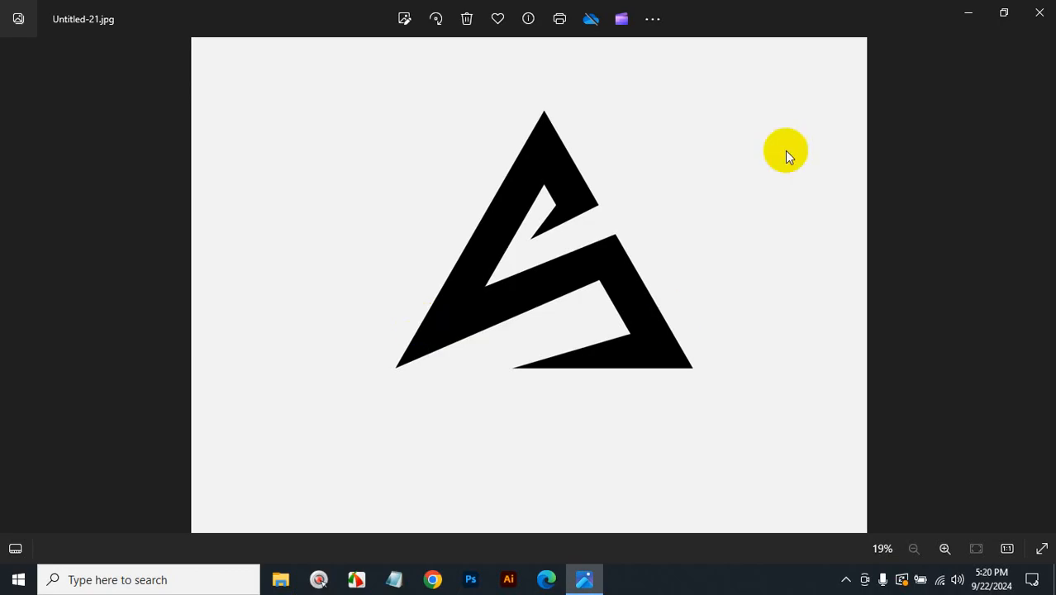
{"action": "left_click", "coordinate": [1040, 13]}
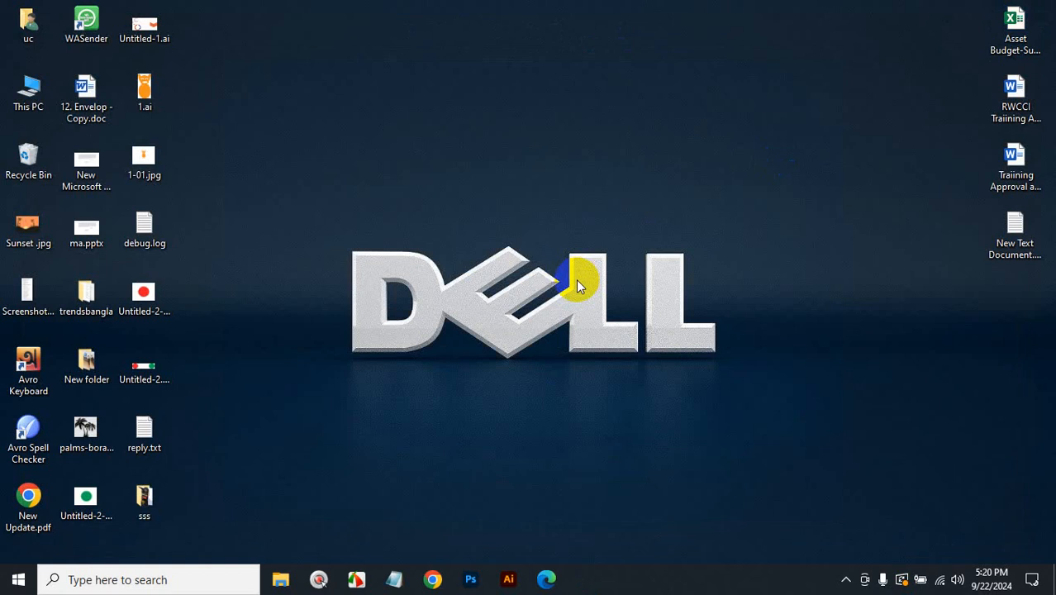
- Open the student's Illustrator homework folder on the PNY UFD321 (D:) drive in File Explorer
{"action": "left_click", "coordinate": [280, 580]}
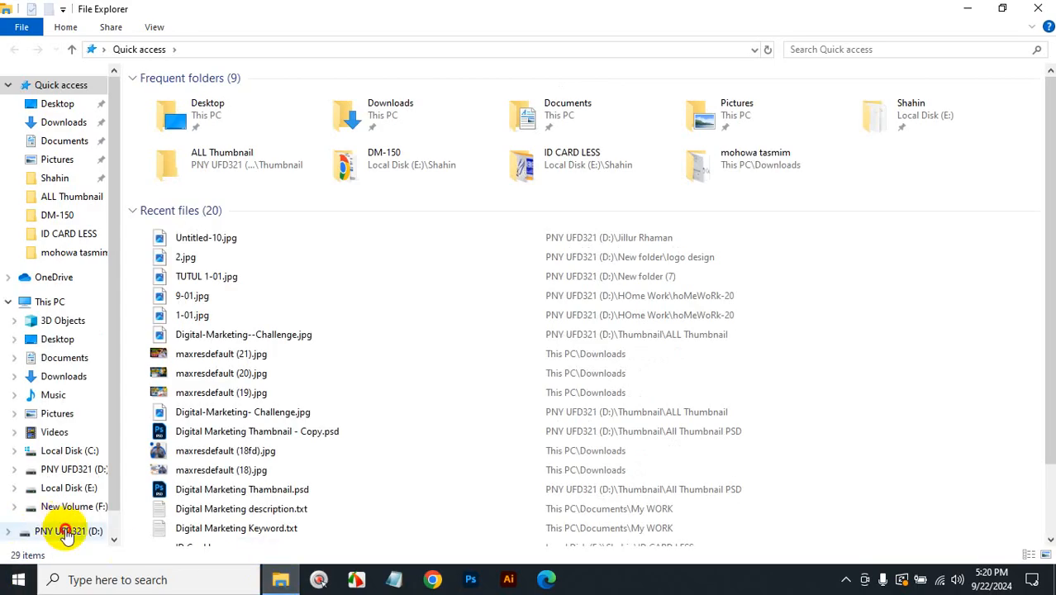
{"action": "left_click", "coordinate": [66, 533]}
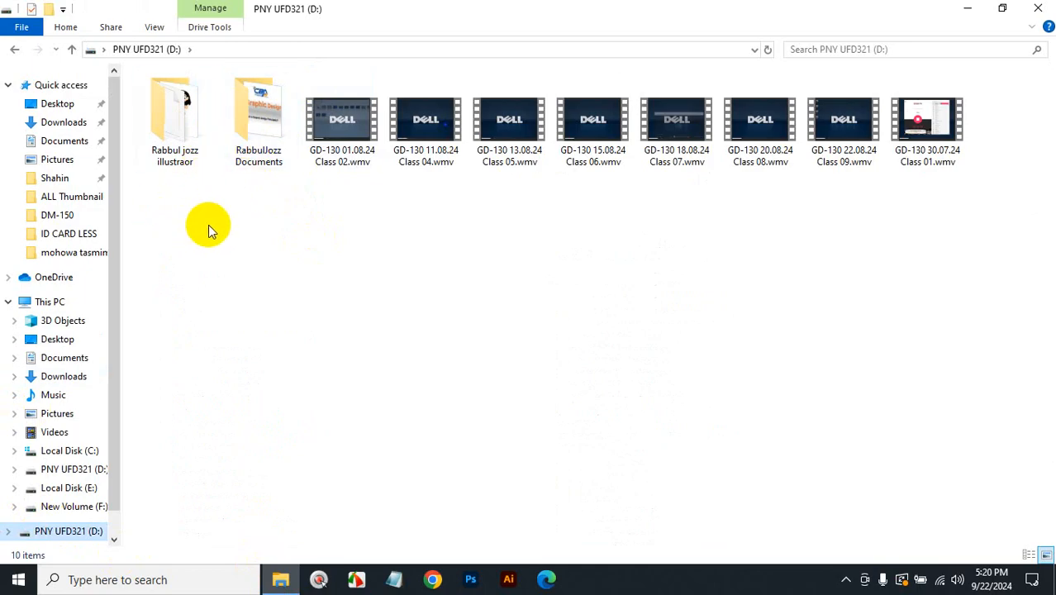
{"action": "left_click", "coordinate": [189, 132]}
{"action": "double_click", "coordinate": [190, 134]}
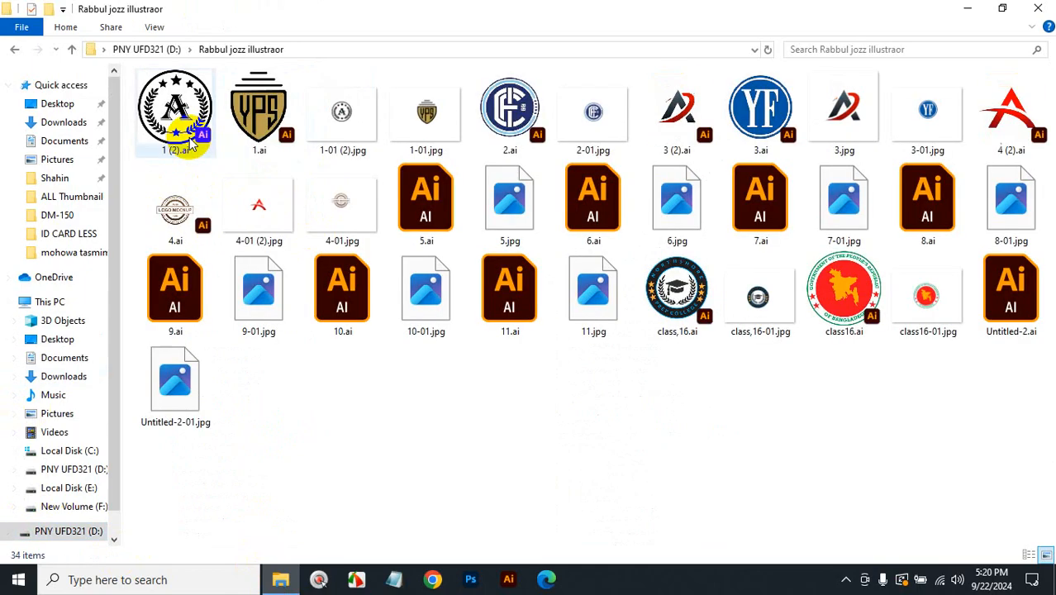
- Open 1-01 (2).jpg and examine the folder's JPG logos in order through 4-01.jpg
{"action": "double_click", "coordinate": [340, 120]}
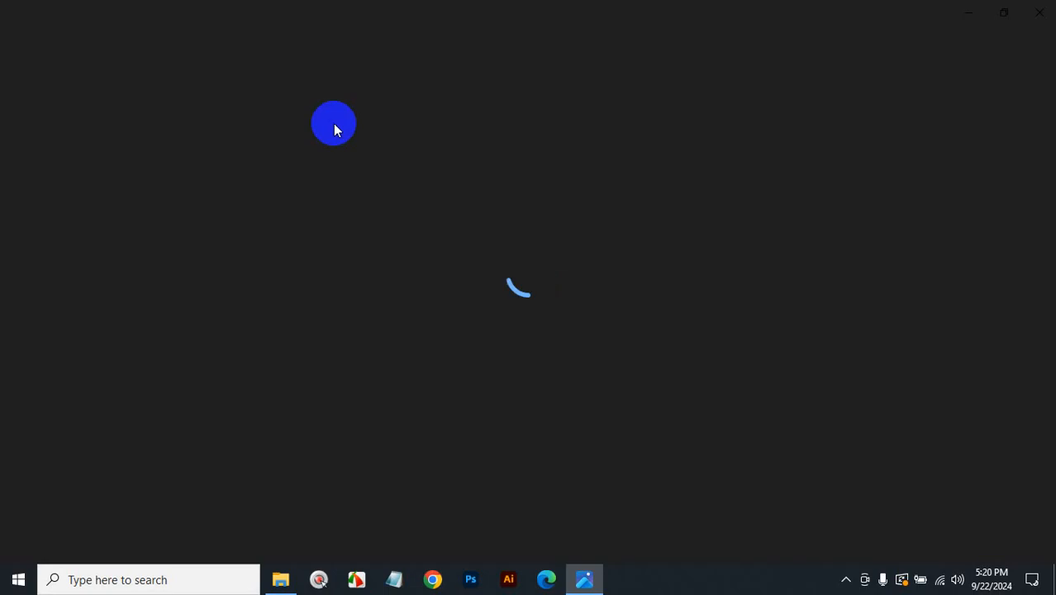
{"action": "key", "text": "Right"}
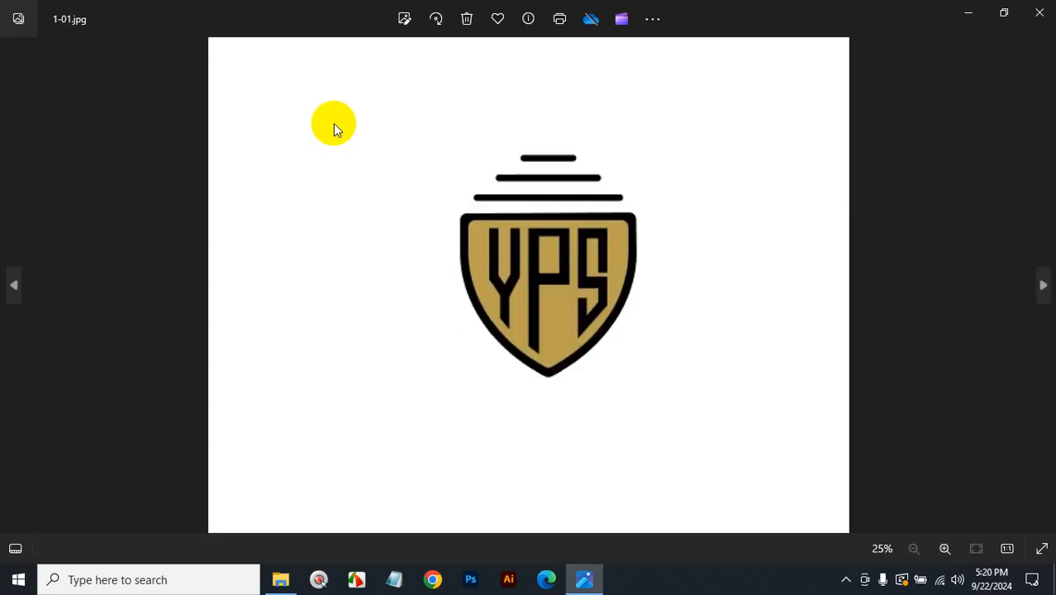
{"action": "key", "text": "Right"}
{"action": "key", "text": "Right"}
{"action": "key", "text": "Right"}
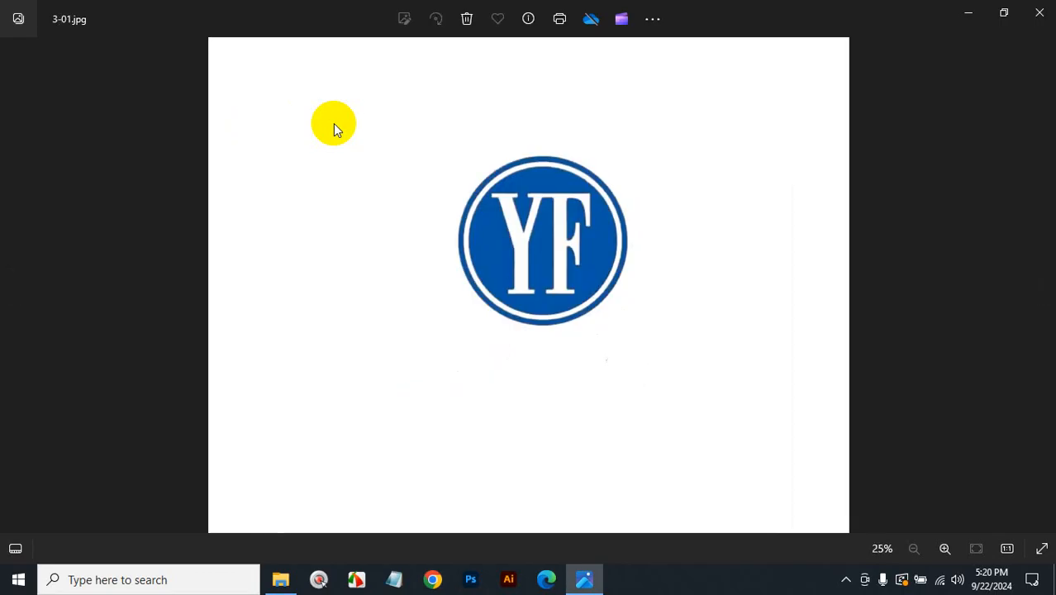
{"action": "key", "text": "Right"}
{"action": "key", "text": "Right"}
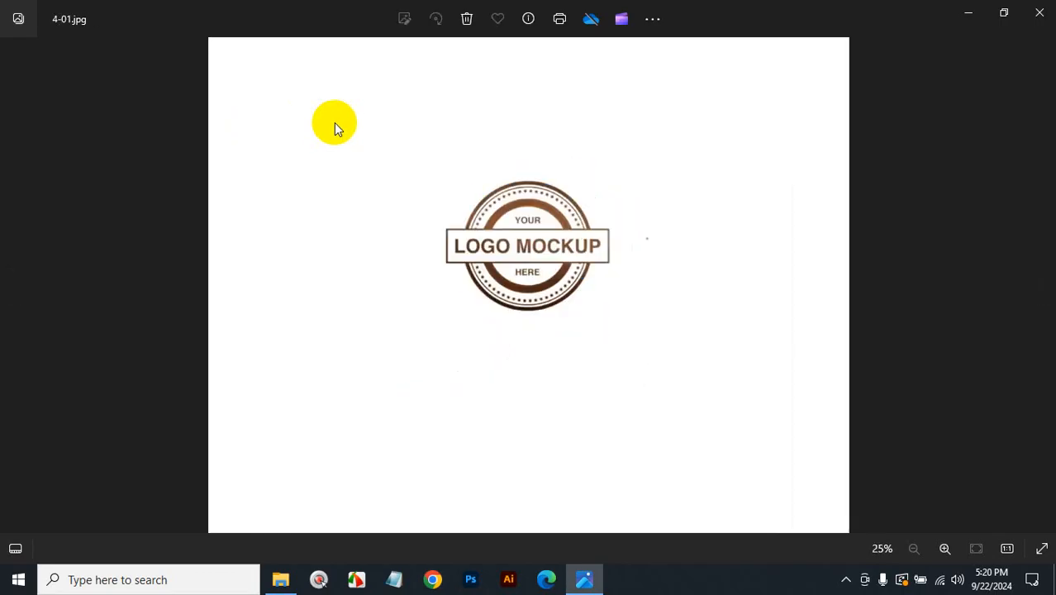
- Examine the remaining JPG logos in order from 5.jpg through Untitled-2-01.jpg and close the image viewer
{"action": "key", "text": "Right"}
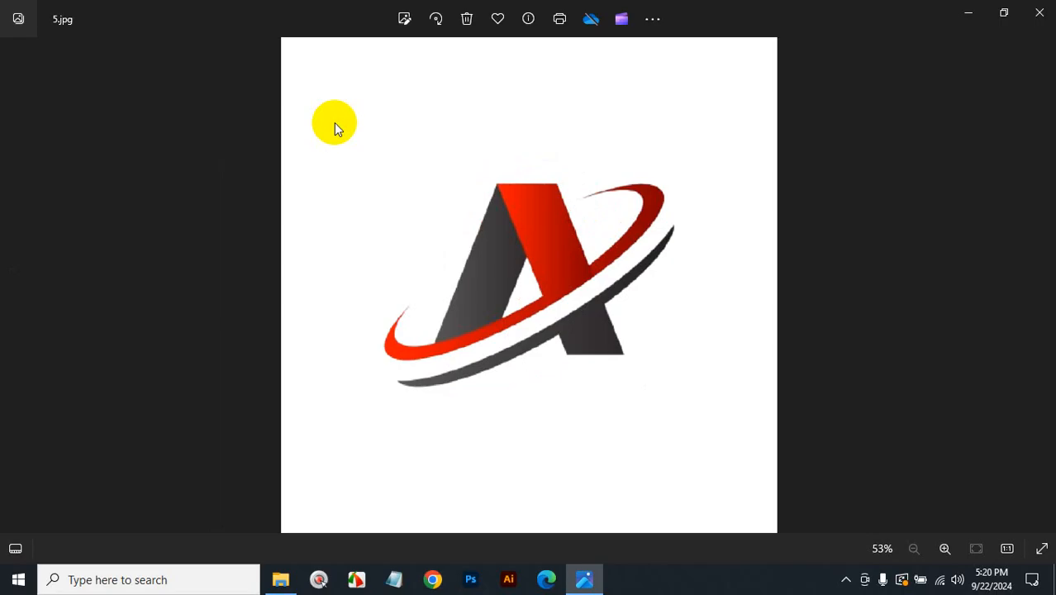
{"action": "key", "text": "Right"}
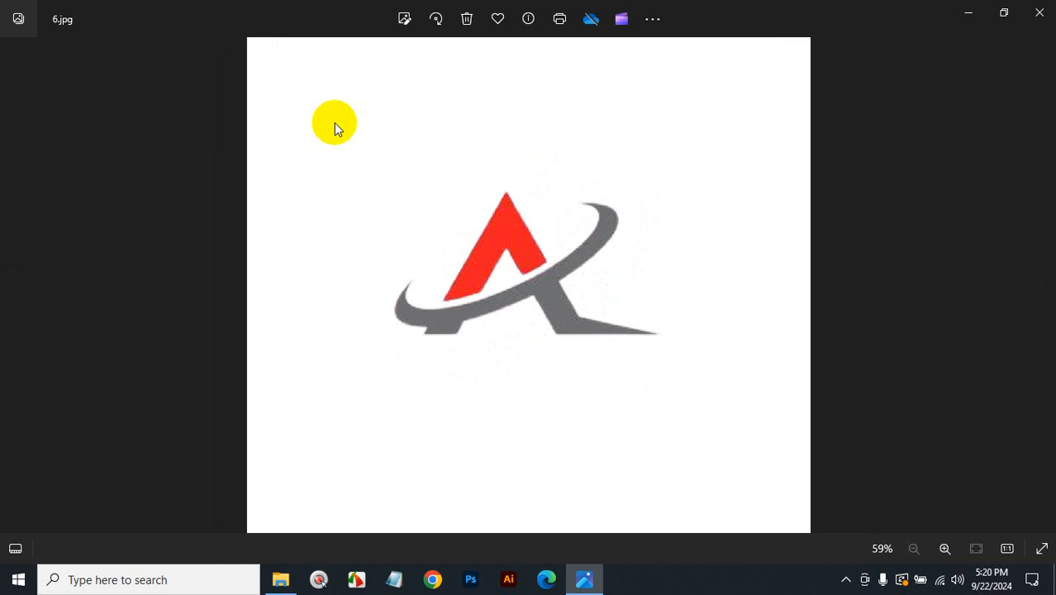
{"action": "key", "text": "Right"}
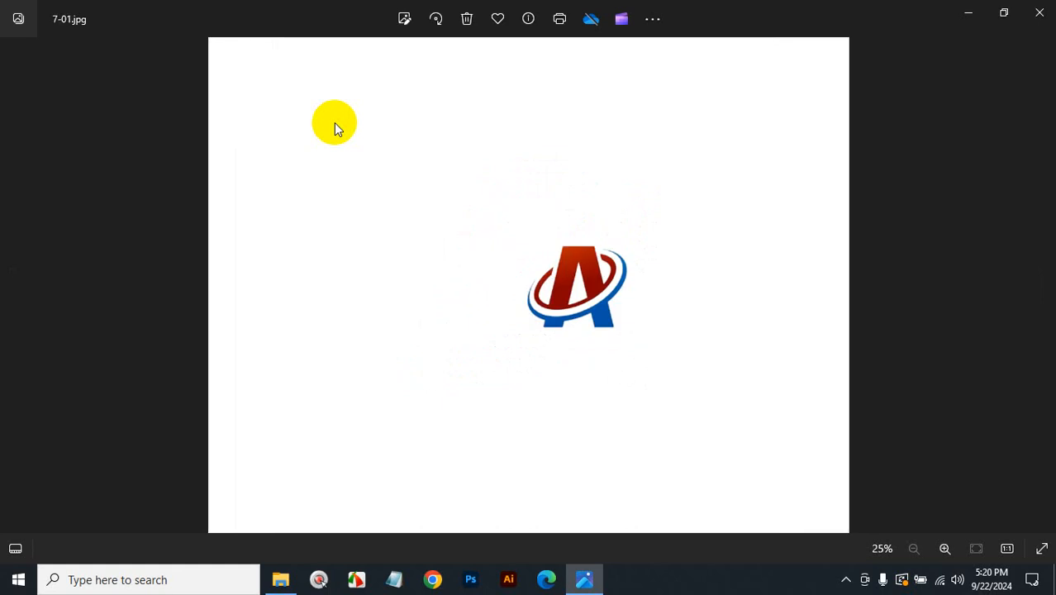
{"action": "key", "text": "Right"}
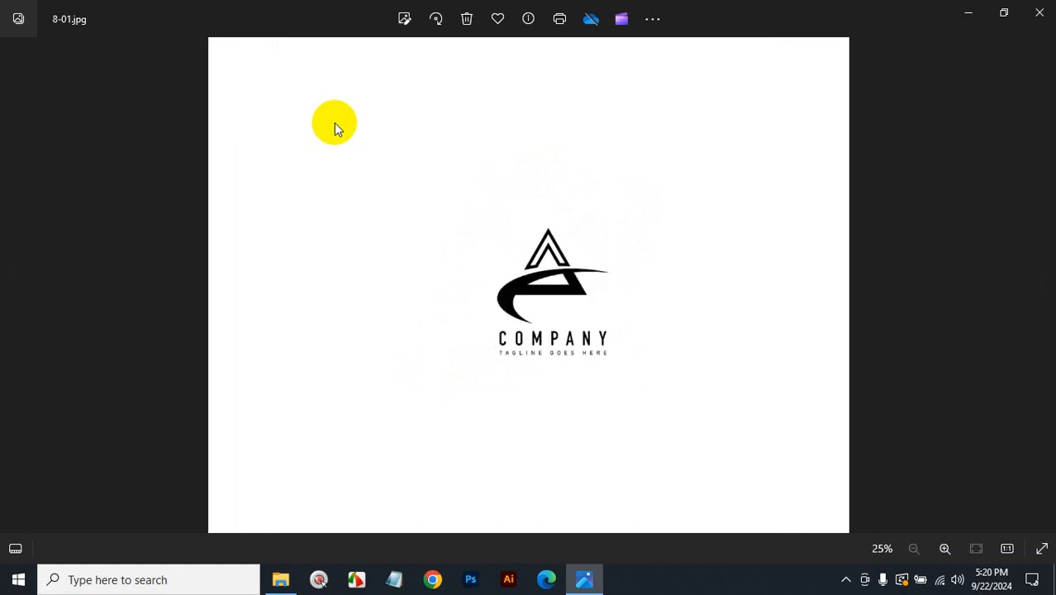
{"action": "key", "text": "Right"}
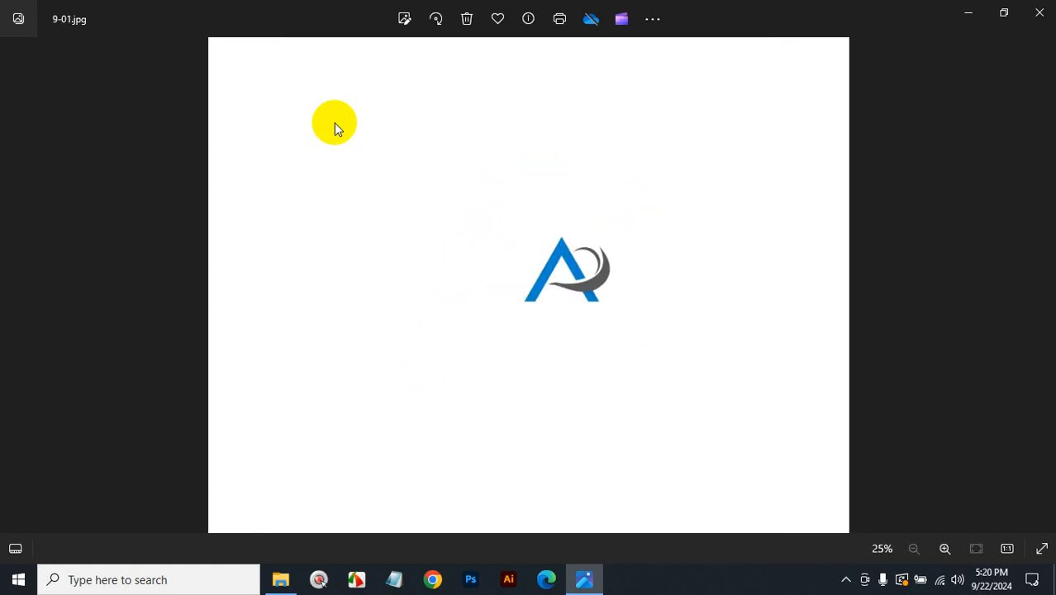
{"action": "key", "text": "Right"}
{"action": "key", "text": "Right"}
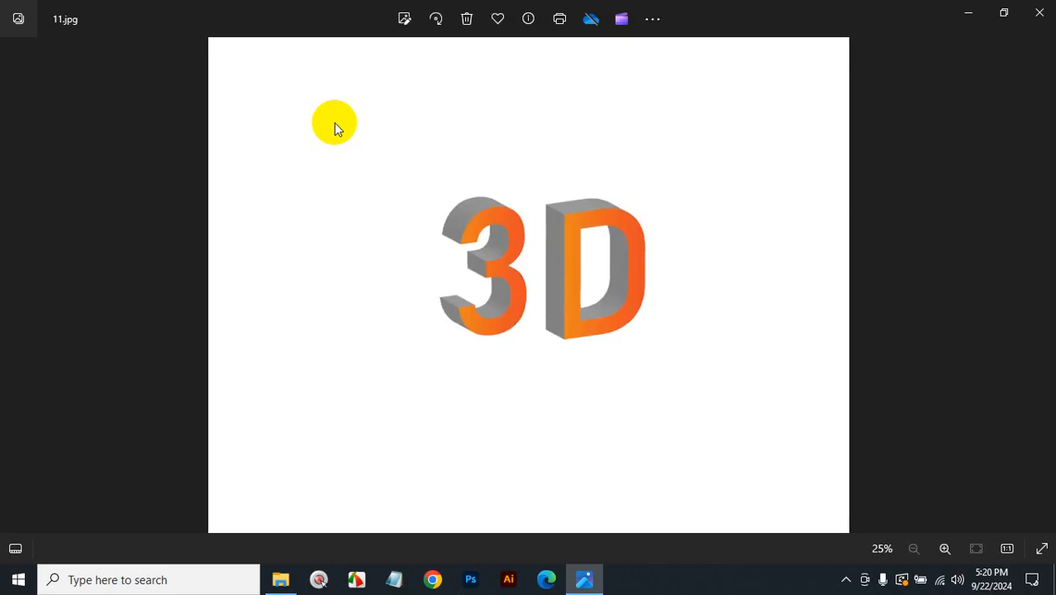
{"action": "key", "text": "Right"}
{"action": "key", "text": "Right"}
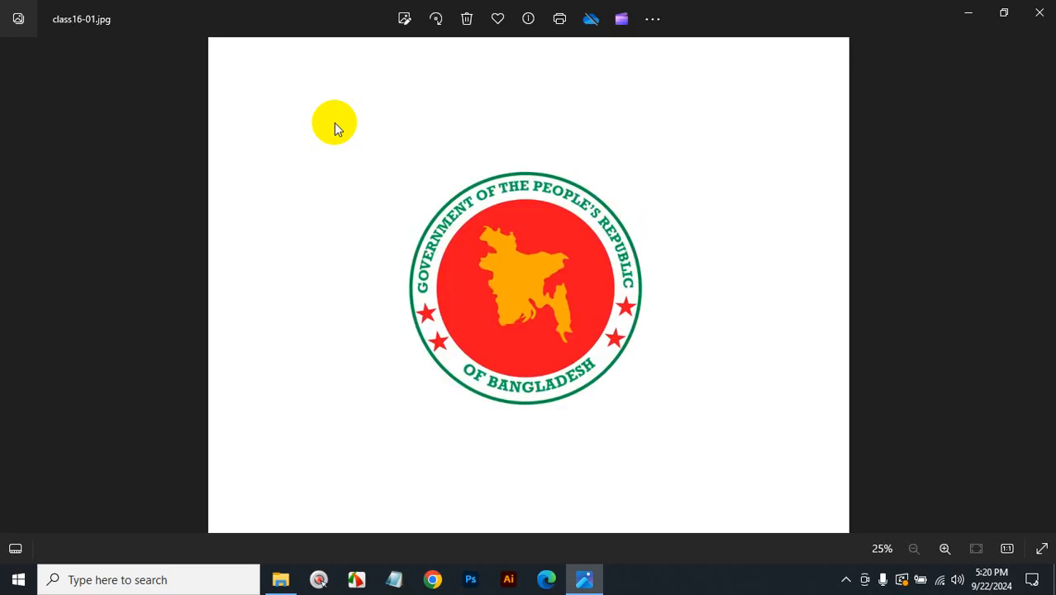
{"action": "key", "text": "Right"}
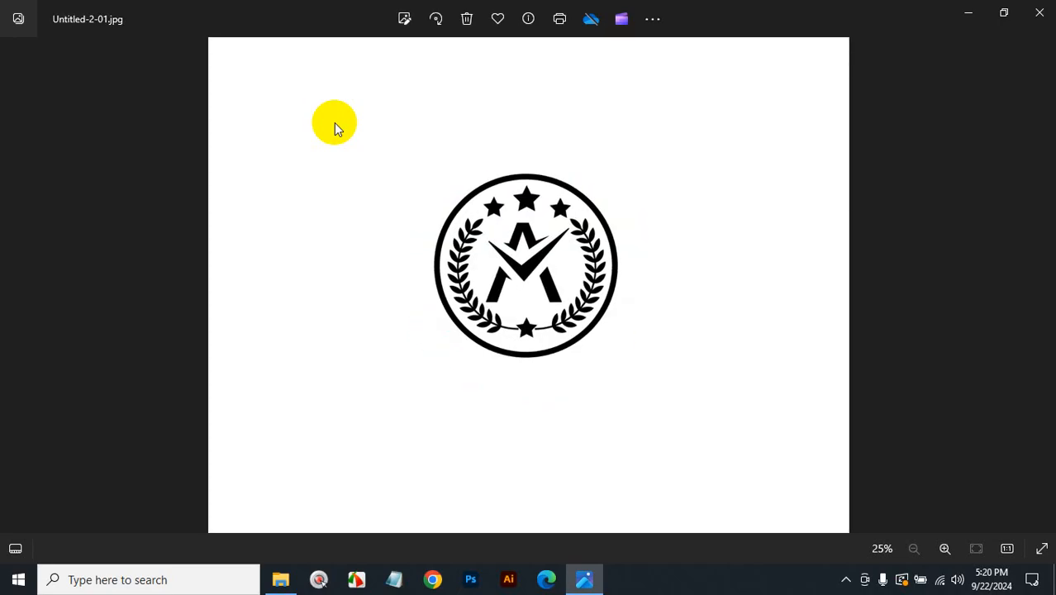
{"action": "left_click", "coordinate": [1038, 12]}
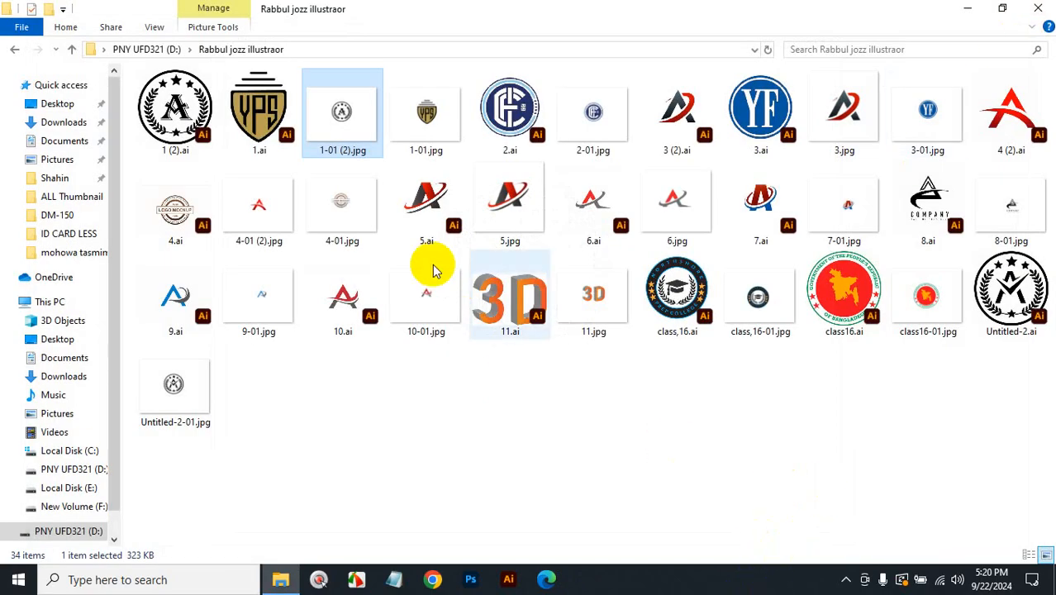
- Open 5.ai from the homework folder in Illustrator and fit the whole artboard in view
{"action": "left_click", "coordinate": [417, 198]}
{"action": "double_click", "coordinate": [417, 198]}
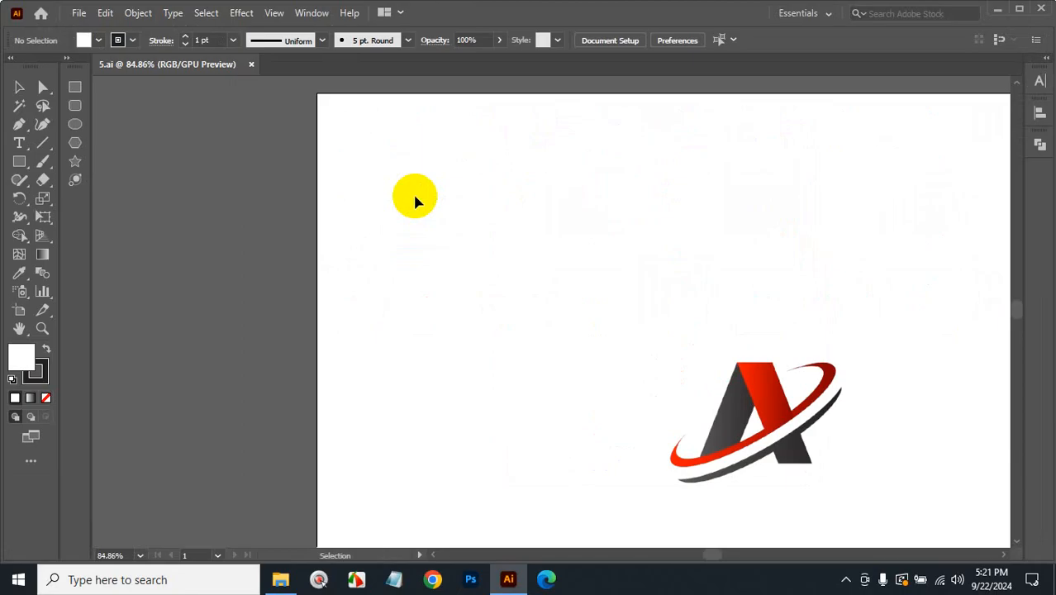
{"action": "key", "text": "z"}
{"action": "left_click", "coordinate": [676, 385], "text": "alt"}
{"action": "key", "text": "v"}
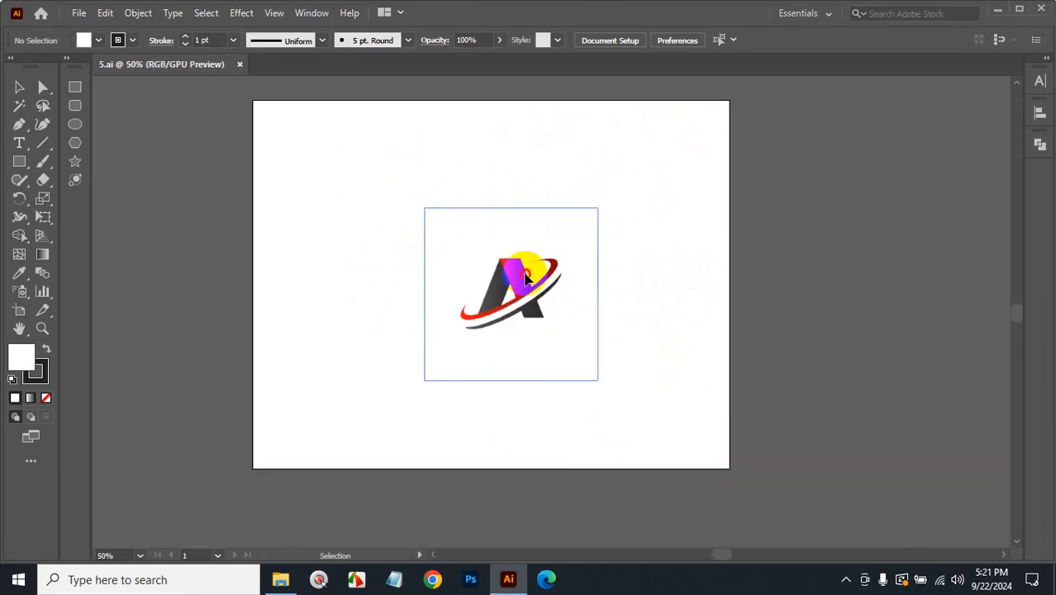
- Move the letter A logo image off the artboard to the right and back onto it, left of centre
{"action": "left_click", "coordinate": [442, 376]}
{"action": "left_click_drag", "start_coordinate": [442, 376], "coordinate": [792, 330]}
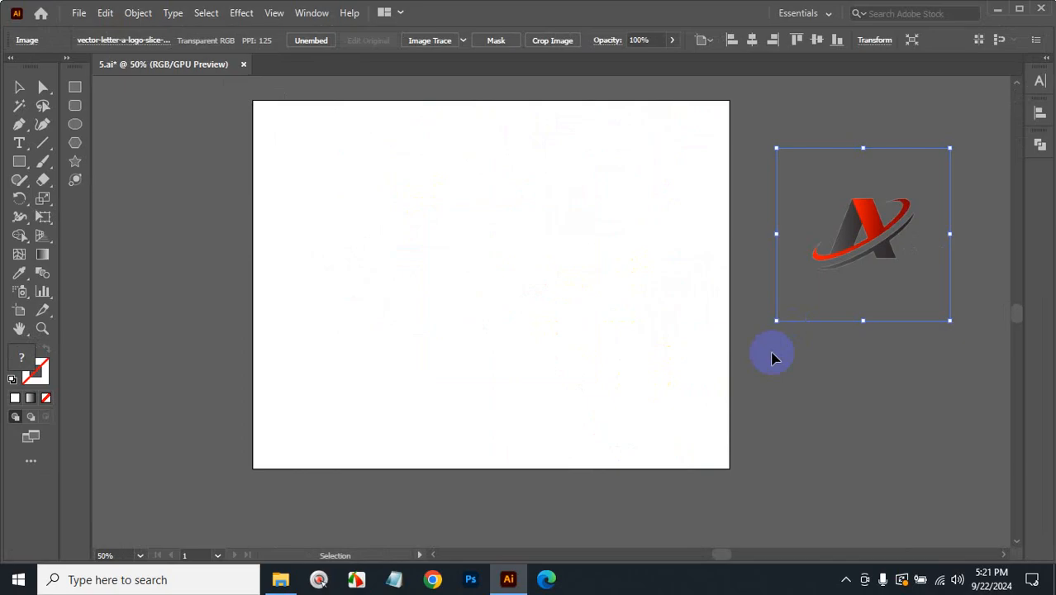
{"action": "left_click", "coordinate": [875, 226]}
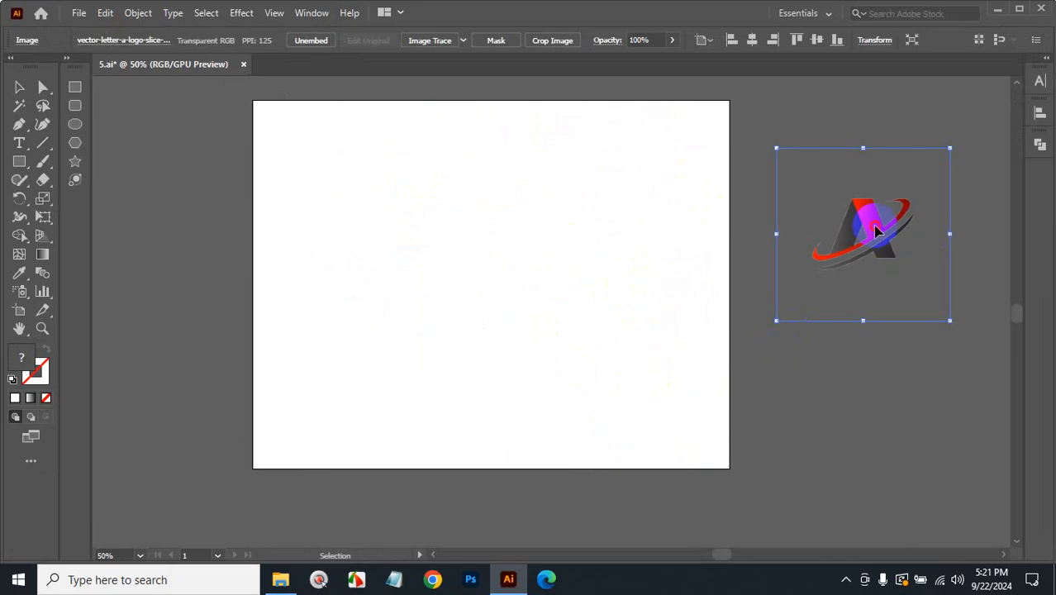
{"action": "left_click_drag", "start_coordinate": [876, 231], "coordinate": [427, 263]}
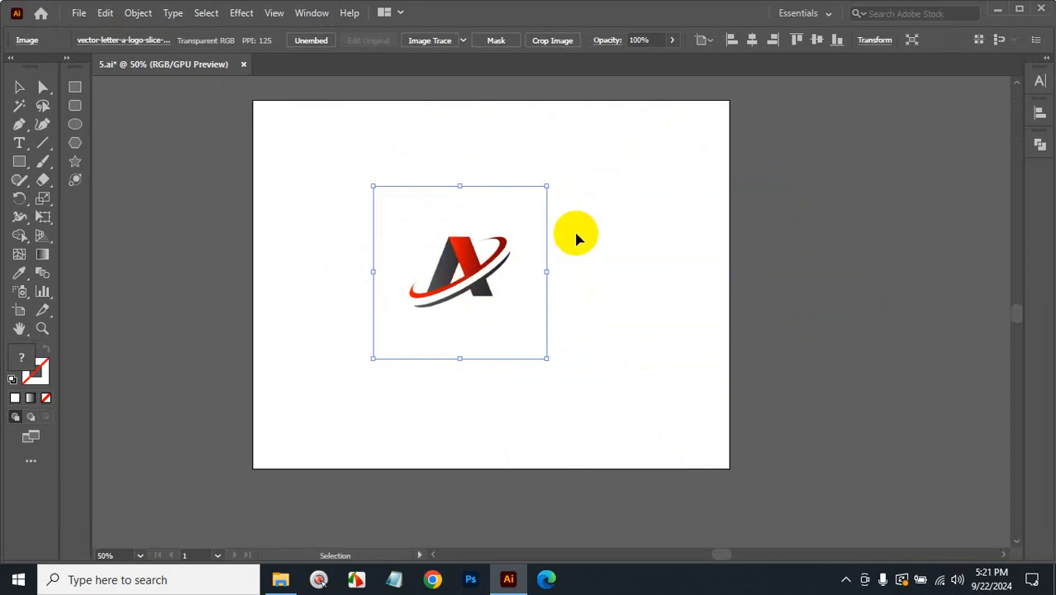
- Try deleting the letter A logo image from the artboard and undo the deletion
{"action": "key", "text": "Delete"}
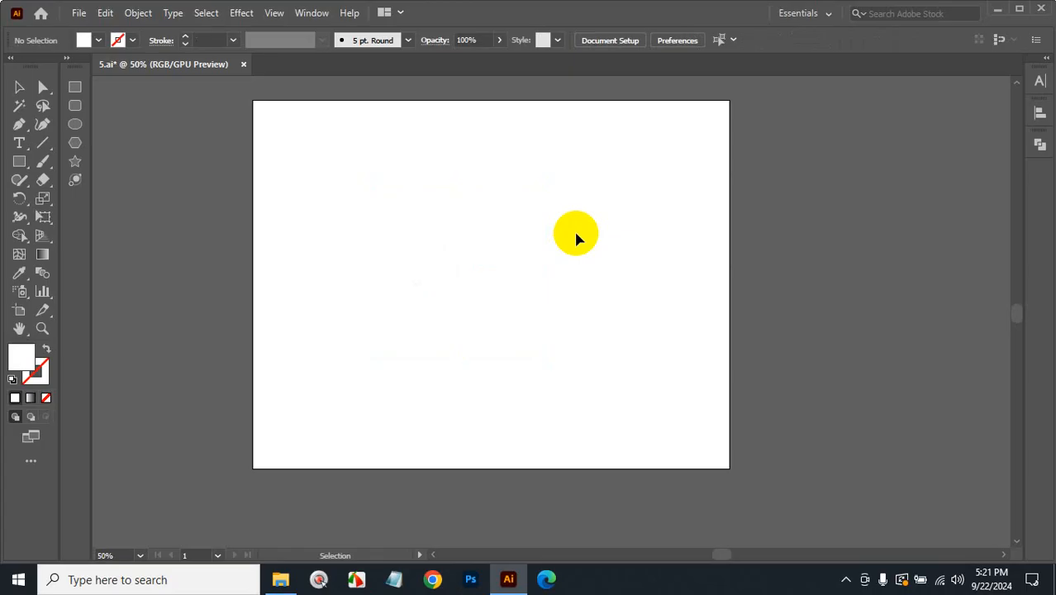
{"action": "key", "text": "ctrl+z"}
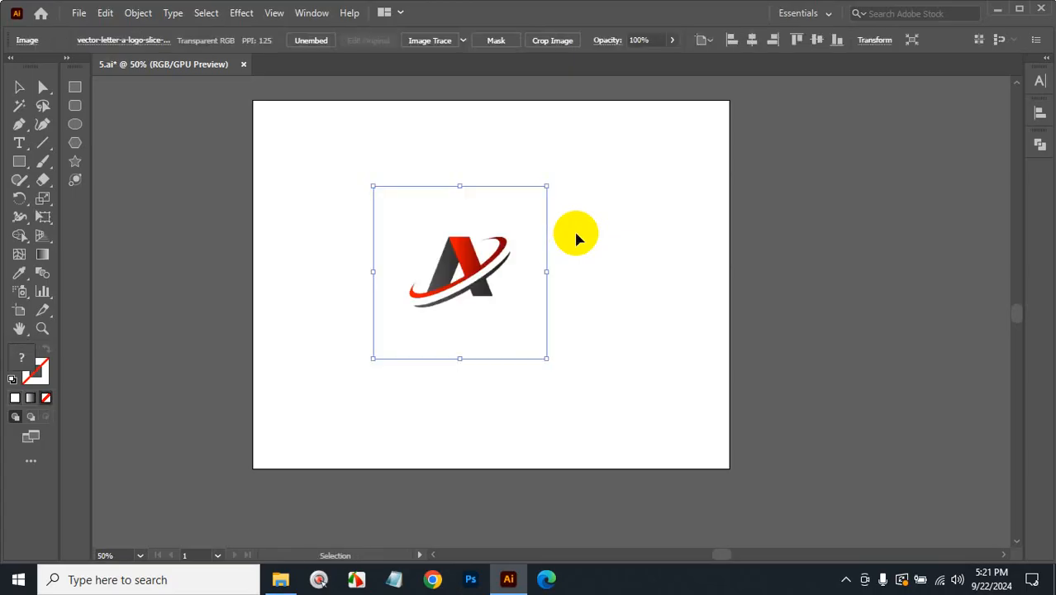
- Draw a wide horizontal ellipse below and to the right of the letter A logo and fill it with red
{"action": "left_click", "coordinate": [583, 267]}
{"action": "left_click", "coordinate": [526, 290], "text": "ctrl"}
{"action": "left_click", "coordinate": [515, 307], "text": "ctrl"}
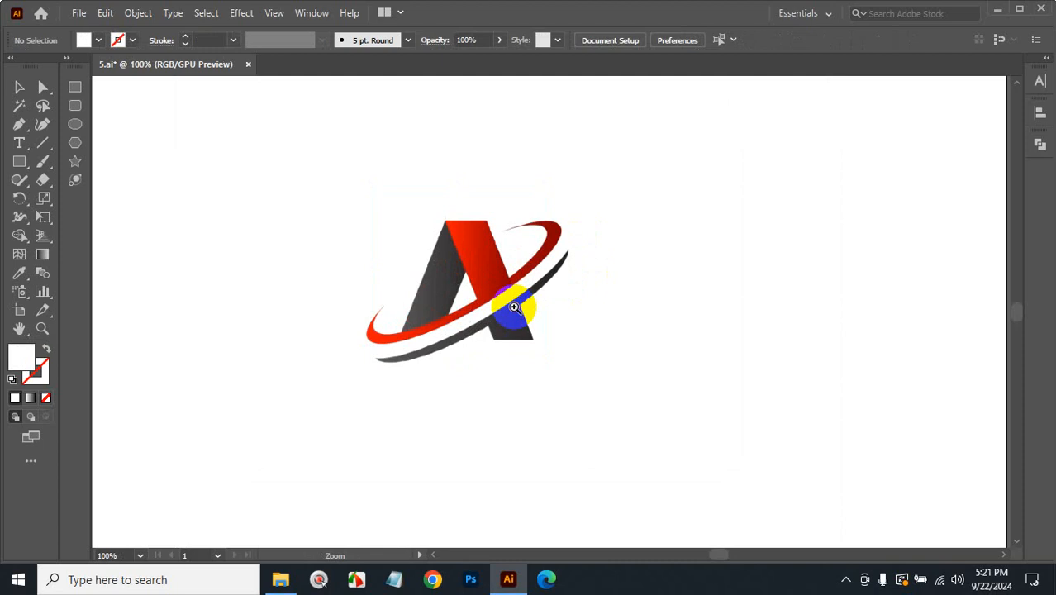
{"action": "left_click", "coordinate": [514, 306], "text": "ctrl"}
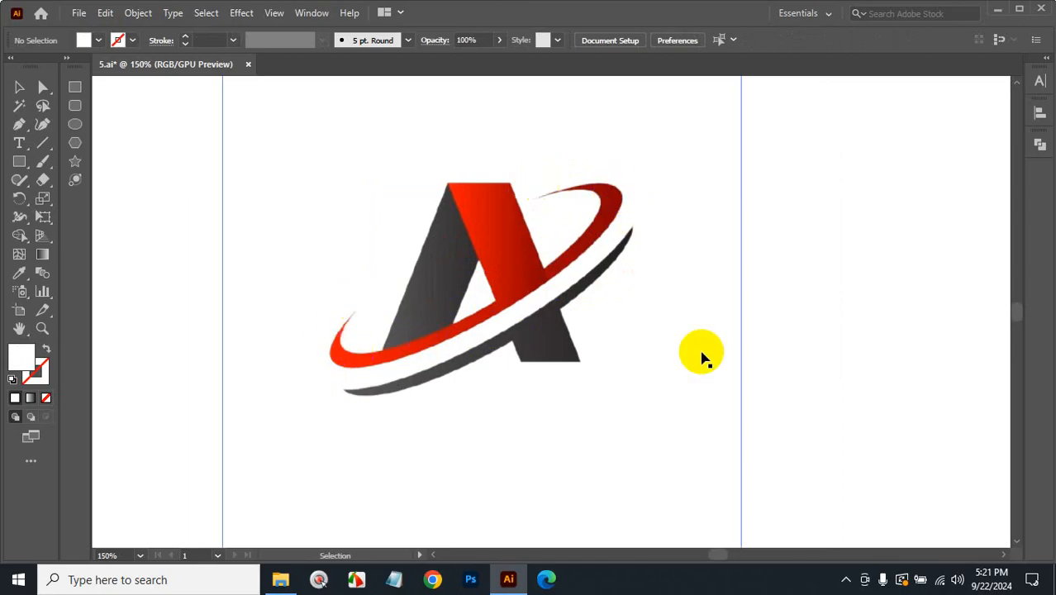
{"action": "left_click", "coordinate": [43, 124]}
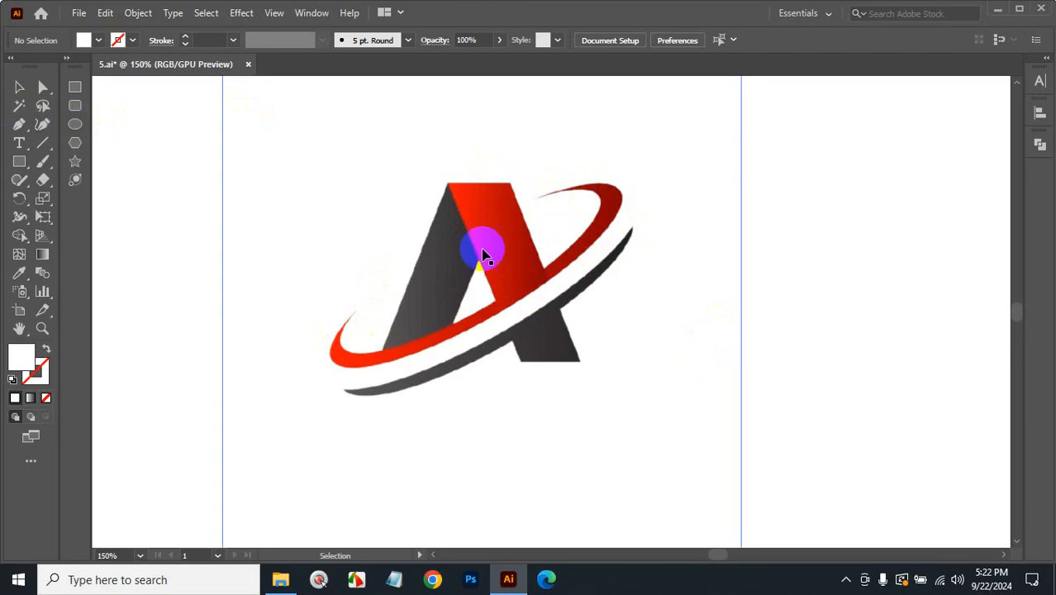
{"action": "left_click", "coordinate": [75, 124]}
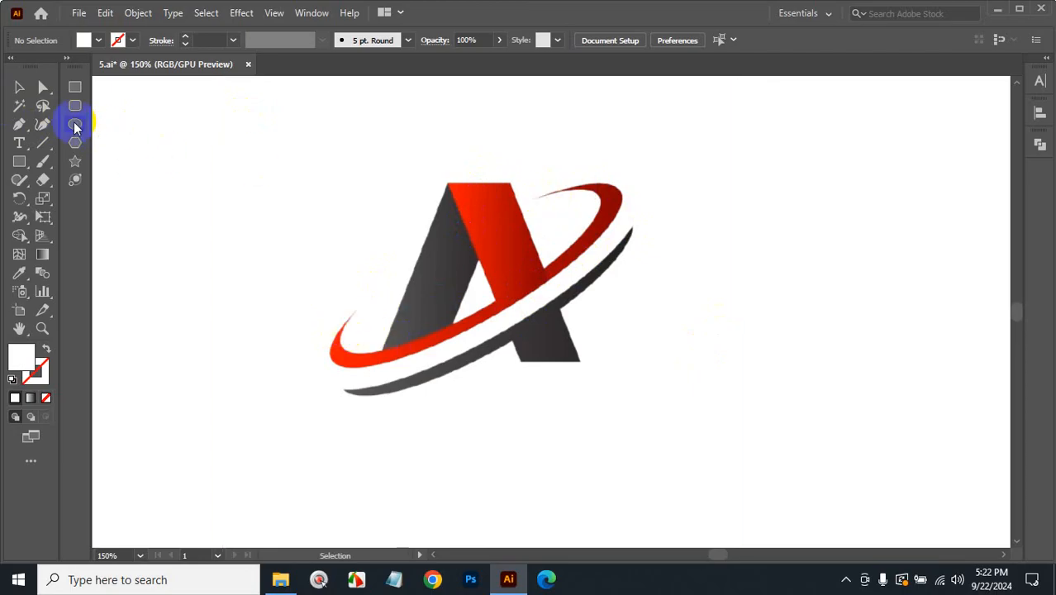
{"action": "left_click_drag", "start_coordinate": [537, 389], "coordinate": [855, 509]}
{"action": "left_click", "coordinate": [96, 40]}
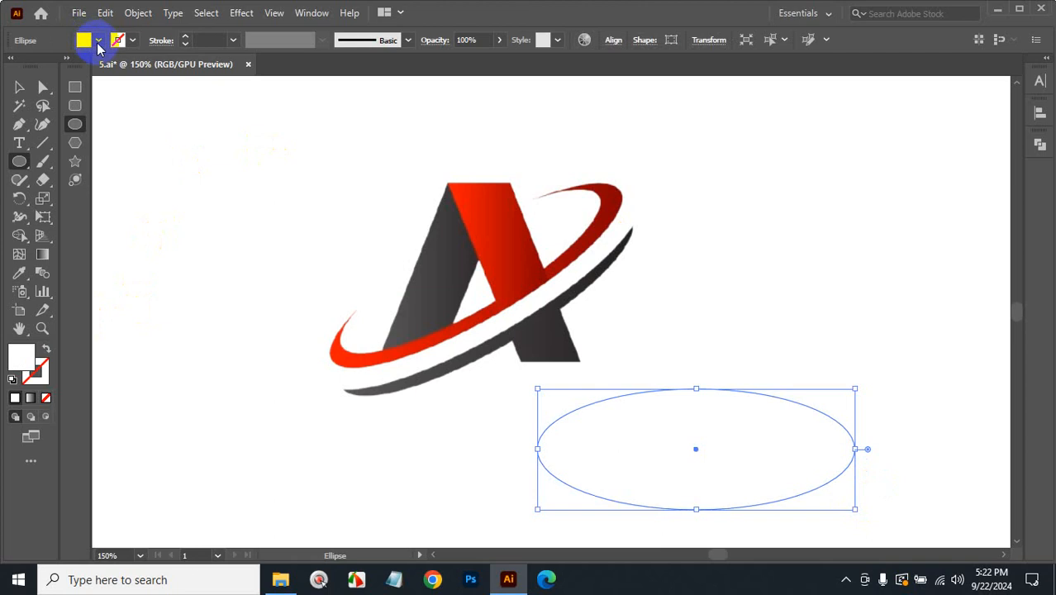
{"action": "left_click", "coordinate": [53, 67]}
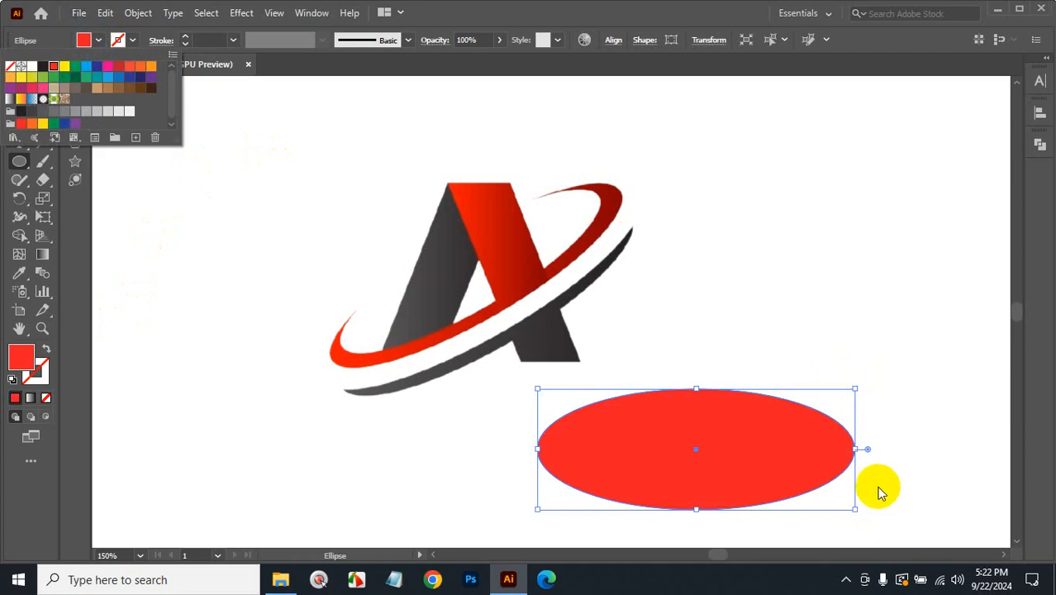
{"action": "left_click", "coordinate": [707, 484]}
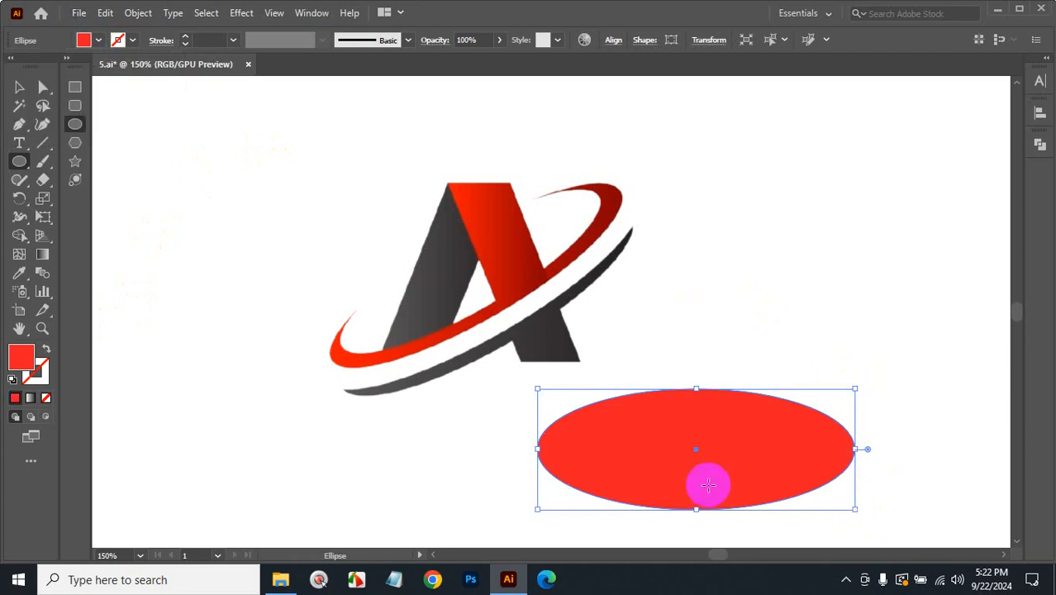
- Move the red ellipse over the letter A logo and lock the logo image beneath it
{"action": "left_click", "coordinate": [20, 90]}
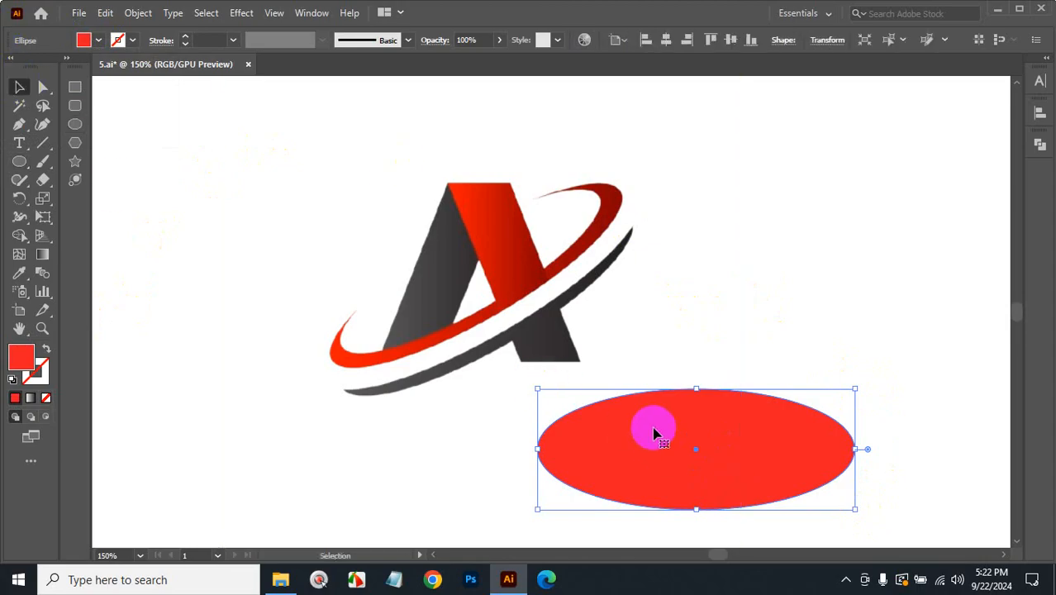
{"action": "left_click_drag", "start_coordinate": [650, 426], "coordinate": [451, 310]}
{"action": "left_click", "coordinate": [474, 196]}
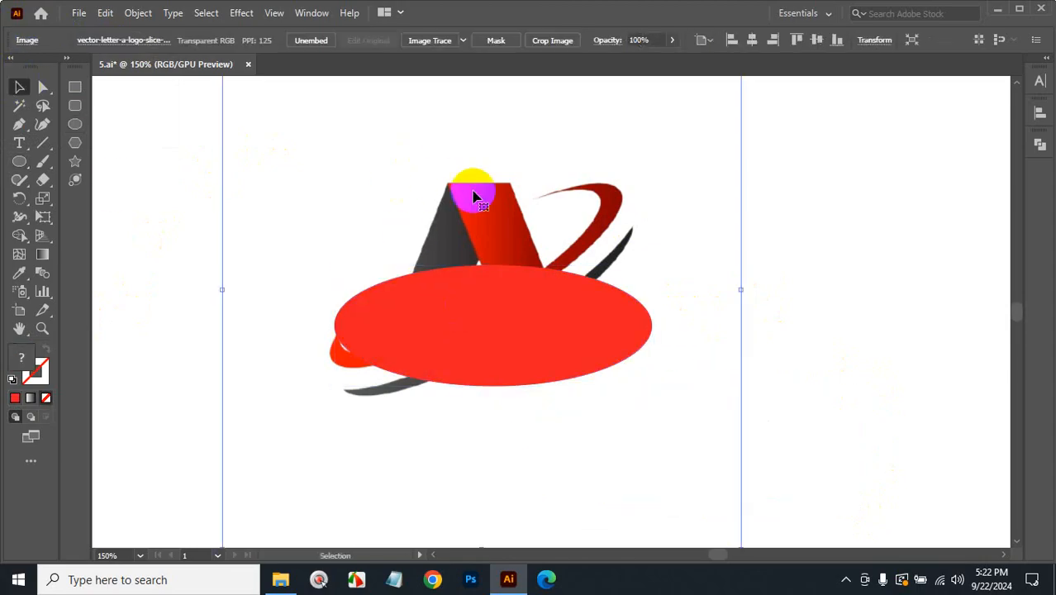
{"action": "key", "text": "ctrl+2"}
- Rotate the red ellipse to the slope of the logo's swoosh and adjust its position, length and width to match the red swoosh's outer curve
{"action": "left_click", "coordinate": [528, 336]}
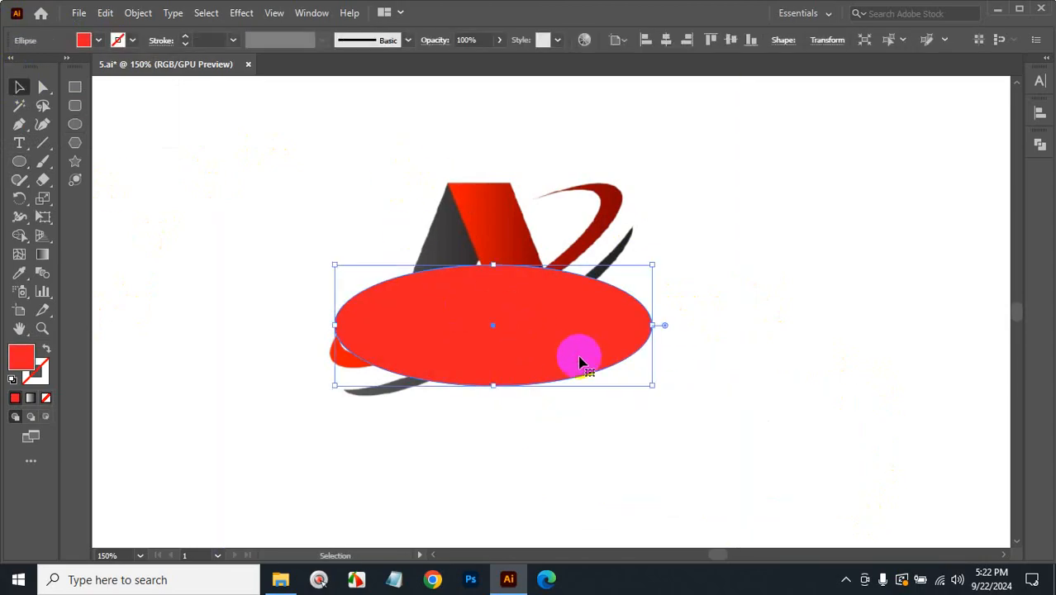
{"action": "left_click_drag", "start_coordinate": [666, 399], "coordinate": [688, 302]}
{"action": "left_click_drag", "start_coordinate": [531, 345], "coordinate": [500, 313]}
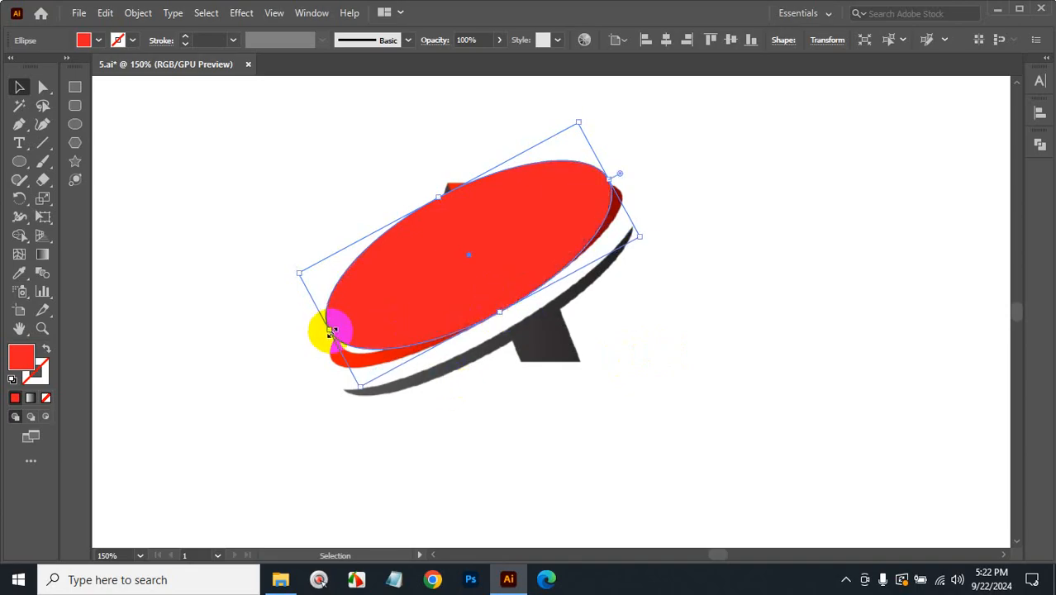
{"action": "left_click_drag", "start_coordinate": [436, 196], "coordinate": [453, 225]}
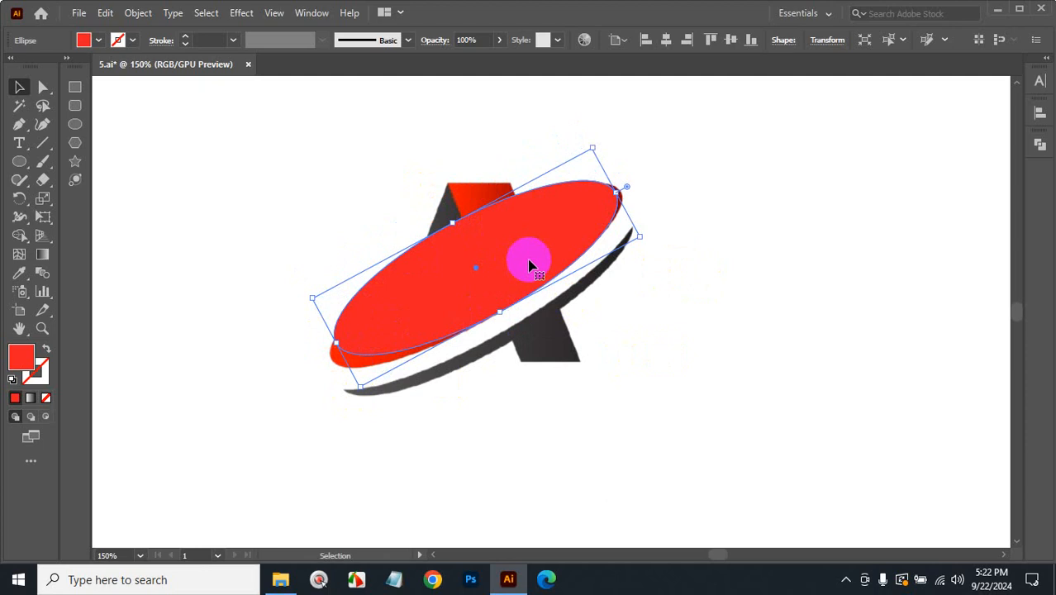
{"action": "left_click_drag", "start_coordinate": [336, 342], "coordinate": [319, 358]}
{"action": "left_click_drag", "start_coordinate": [613, 192], "coordinate": [620, 192]}
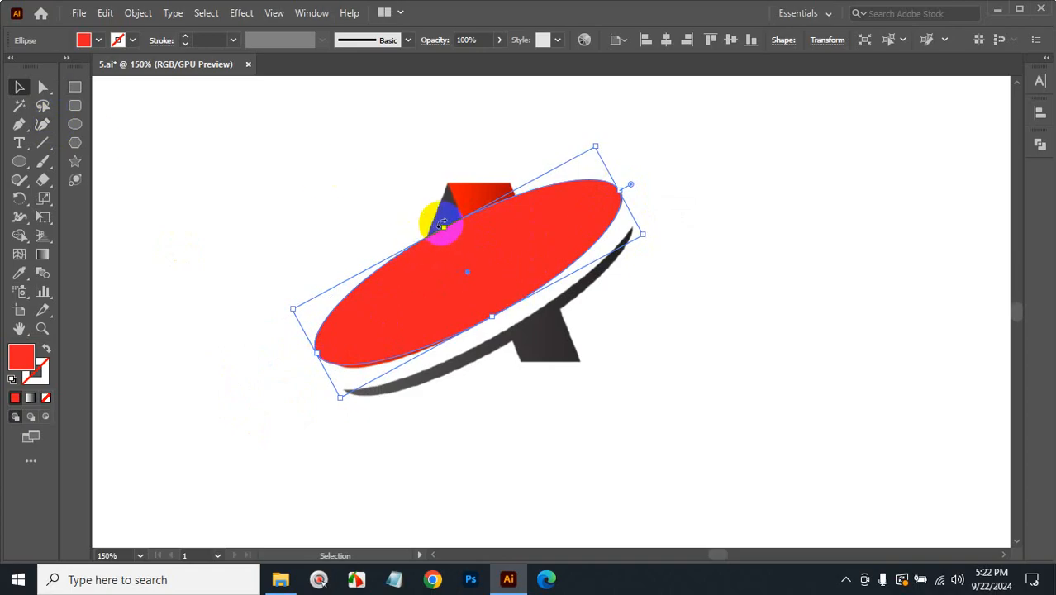
{"action": "left_click_drag", "start_coordinate": [442, 229], "coordinate": [450, 238]}
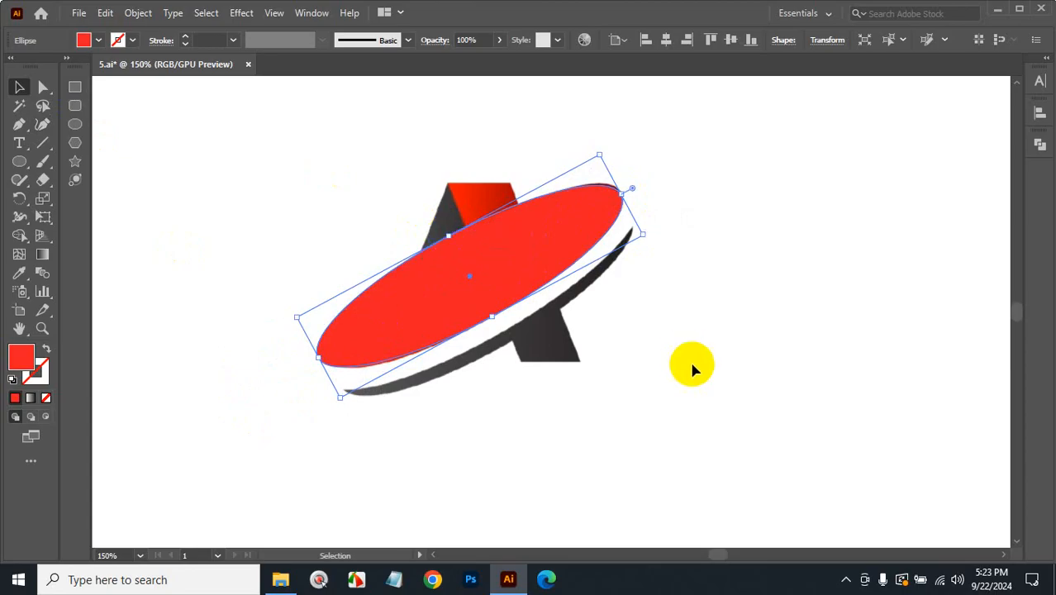
{"action": "left_click", "coordinate": [732, 360]}
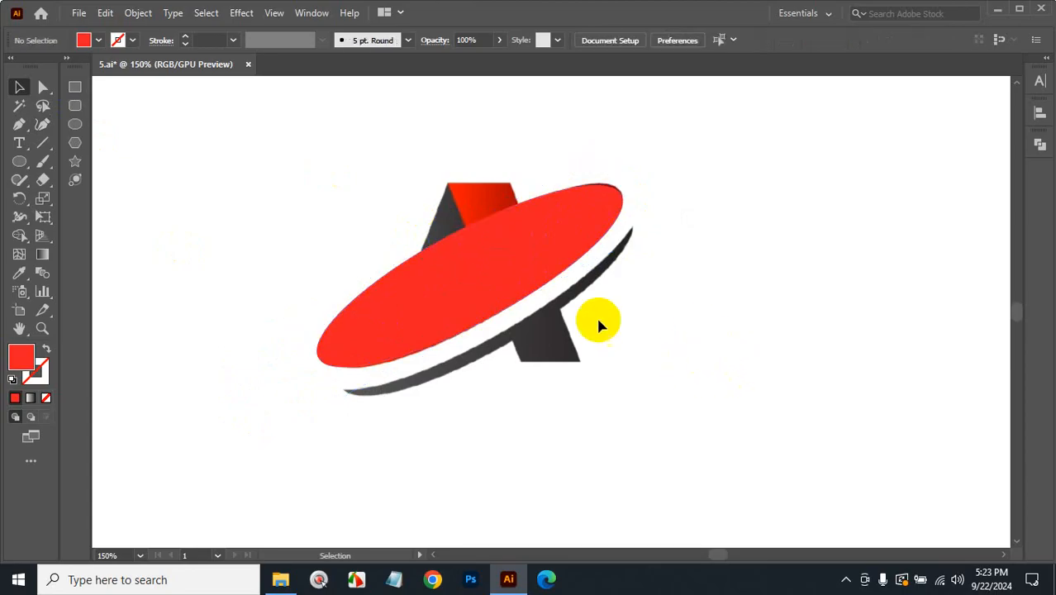
- Duplicate the tilted red ellipse slightly up and to the left and scale the copy down about its centre
{"action": "left_click", "coordinate": [487, 277]}
{"action": "mouse_move", "coordinate": [488, 277]}
{"action": "left_mouse_down"}
{"action": "mouse_move", "coordinate": [477, 249]}
{"action": "mouse_move", "coordinate": [482, 258]}
{"action": "left_mouse_up"}
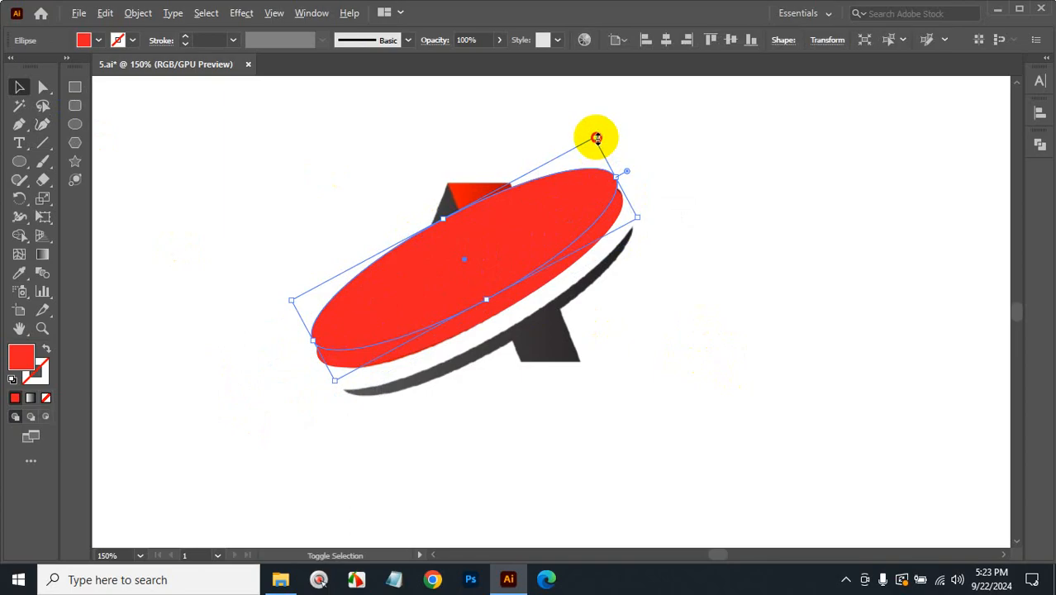
{"action": "mouse_move", "coordinate": [597, 138]}
{"action": "left_mouse_down"}
{"action": "mouse_move", "coordinate": [578, 153]}
{"action": "mouse_move", "coordinate": [584, 146]}
{"action": "left_mouse_up"}
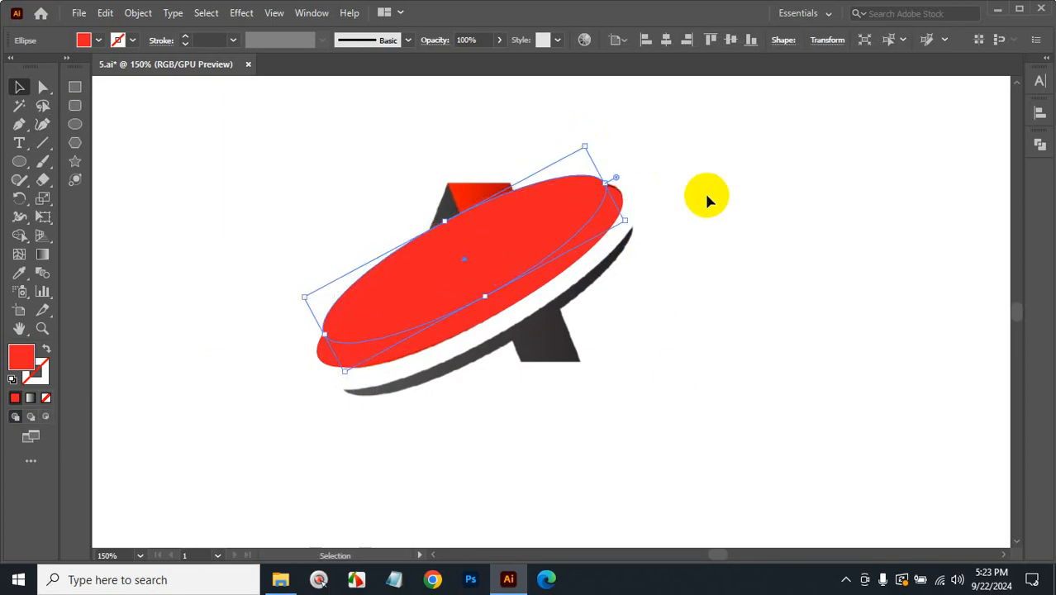
- Fill the smaller ellipse copy with white to leave a red crescent swoosh, and deselect it
{"action": "left_click", "coordinate": [628, 205]}
{"action": "left_click", "coordinate": [513, 227]}
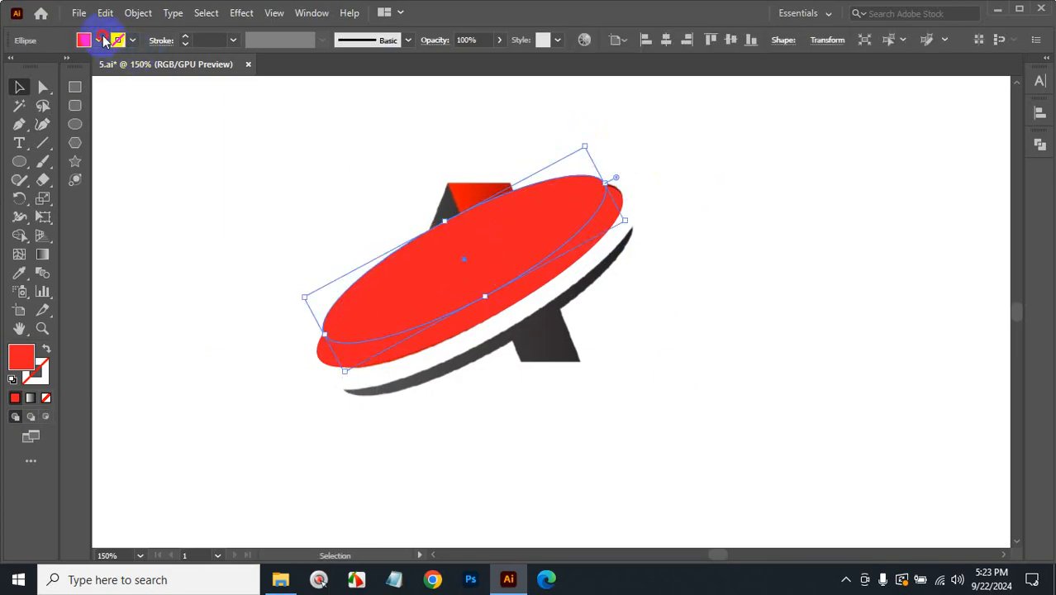
{"action": "left_click", "coordinate": [98, 39]}
{"action": "left_click", "coordinate": [20, 68]}
{"action": "left_click", "coordinate": [759, 284]}
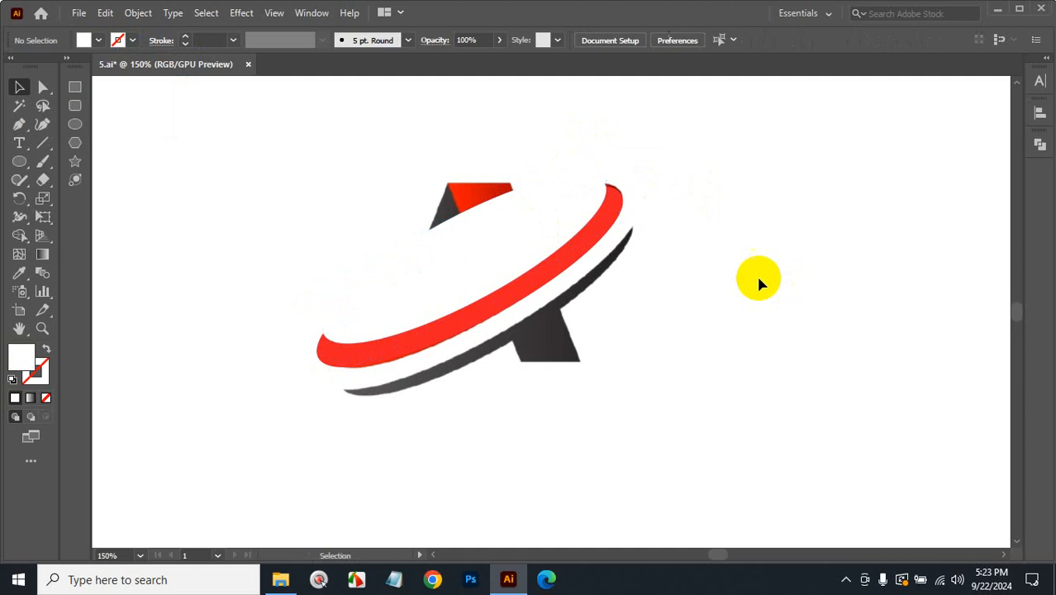
- Move the white ellipse down and to the right, nudging it until a thin red outline tapers along its upper edge
{"action": "left_click_drag", "start_coordinate": [478, 272], "coordinate": [484, 278]}
{"action": "left_click", "coordinate": [767, 289]}
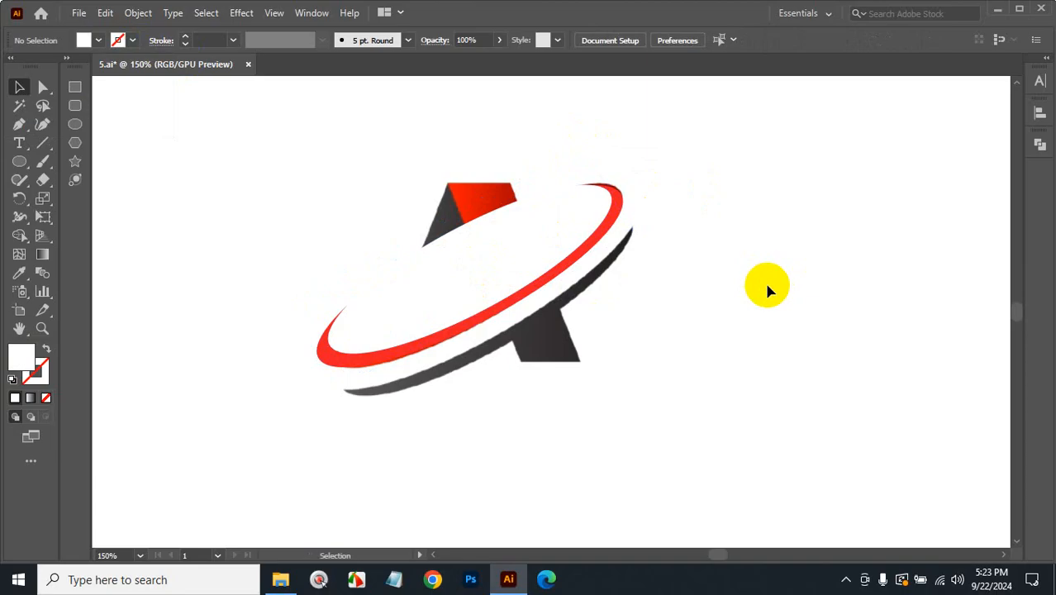
{"action": "left_click", "coordinate": [423, 294]}
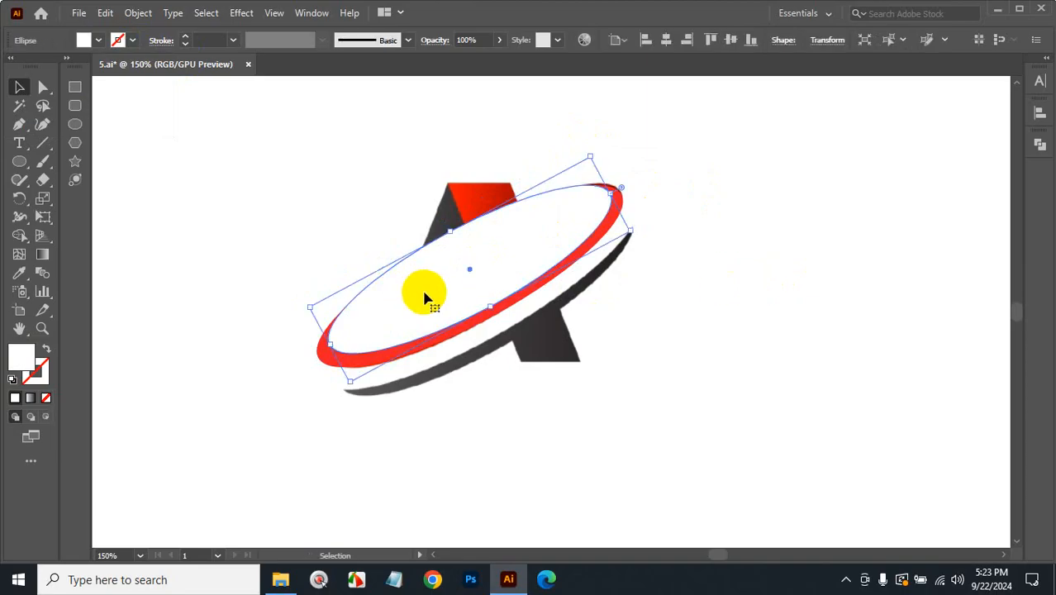
{"action": "key", "text": "Left"}
{"action": "key", "text": "Down"}
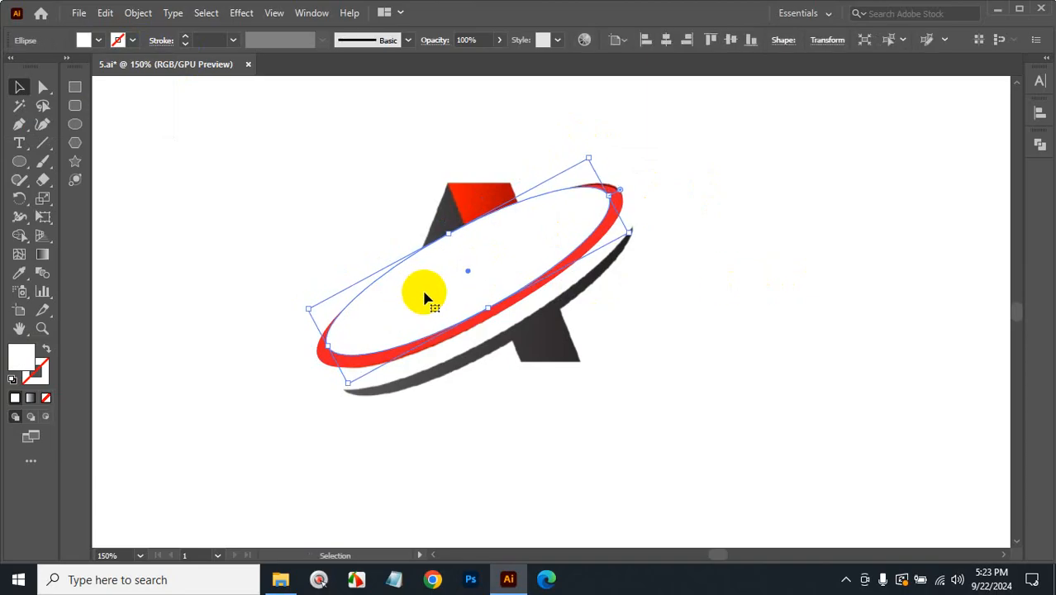
{"action": "key", "text": "Right"}
{"action": "key", "text": "Down"}
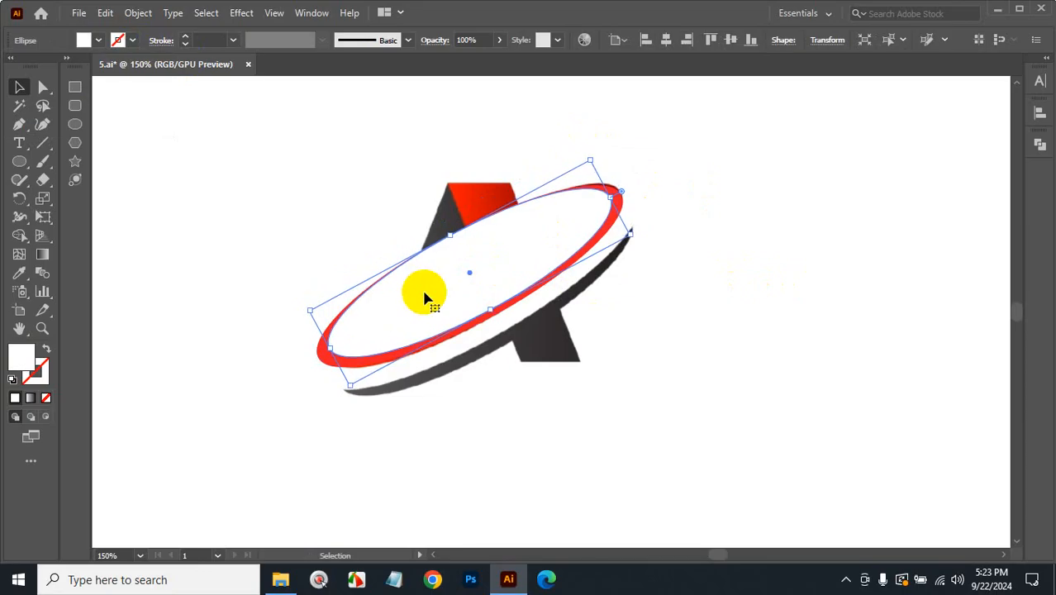
{"action": "left_click", "coordinate": [782, 289]}
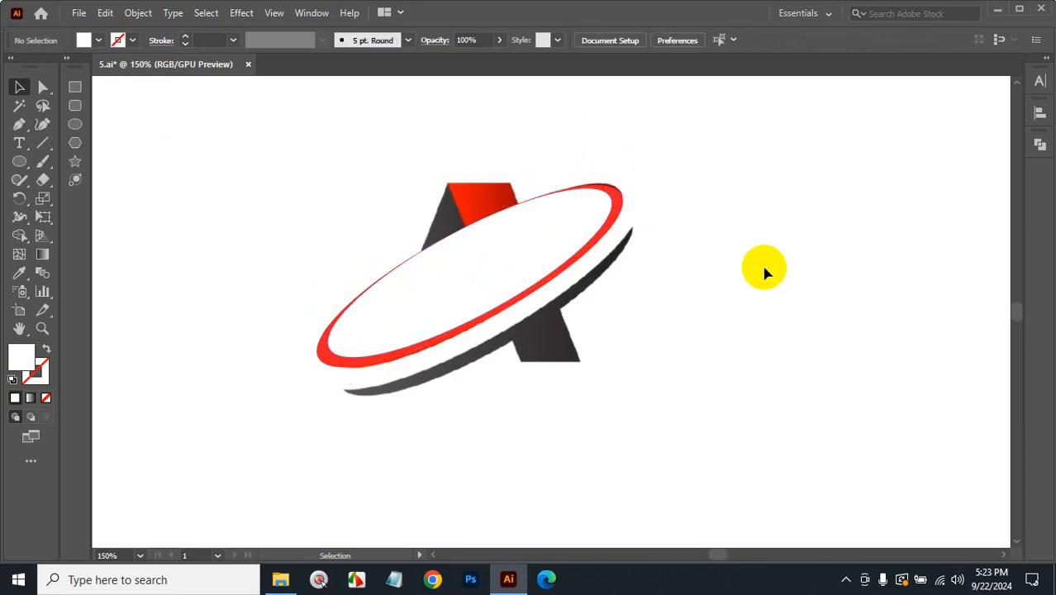
- Stretch the white ellipse's upper long side slightly outward so it covers the thin red edge across the letter A
{"action": "left_click", "coordinate": [501, 253]}
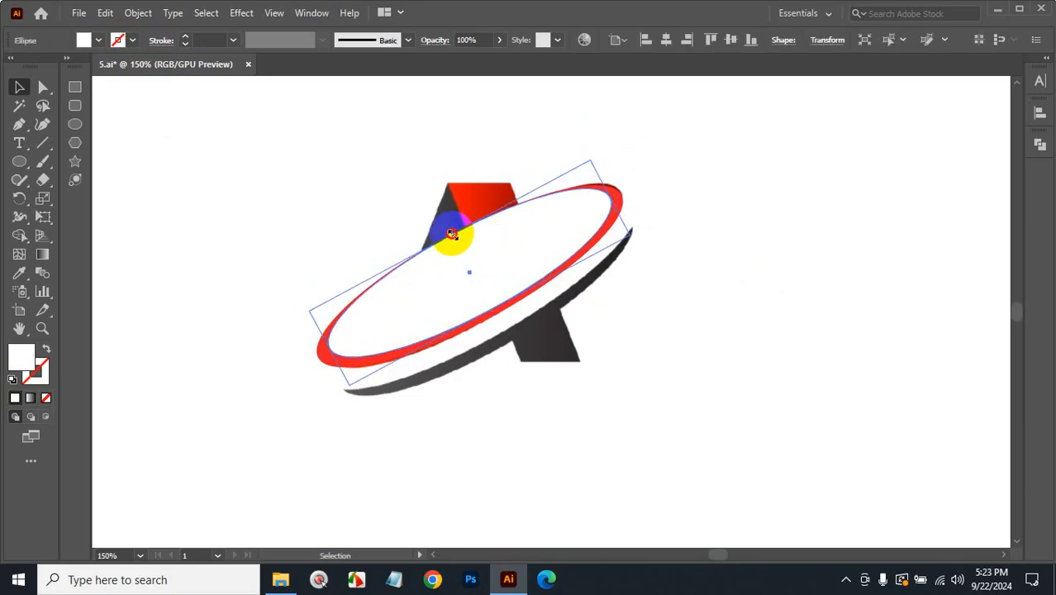
{"action": "left_click_drag", "start_coordinate": [452, 234], "coordinate": [448, 238]}
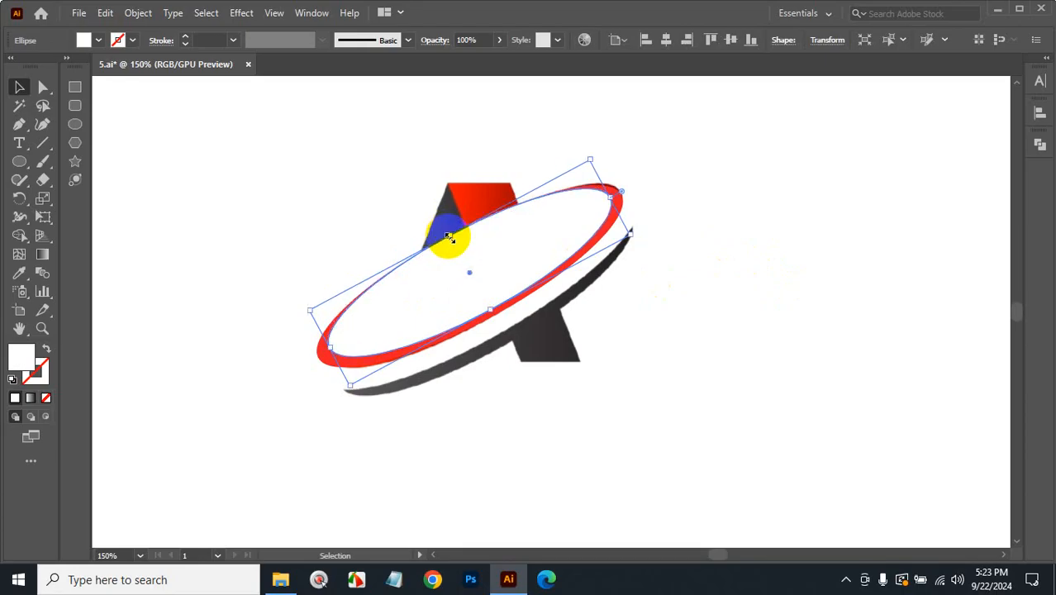
{"action": "left_click", "coordinate": [751, 245]}
{"action": "left_click", "coordinate": [503, 250], "text": "ctrl"}
{"action": "left_click", "coordinate": [514, 315], "text": "ctrl"}
{"action": "left_click", "coordinate": [515, 315], "text": "ctrl"}
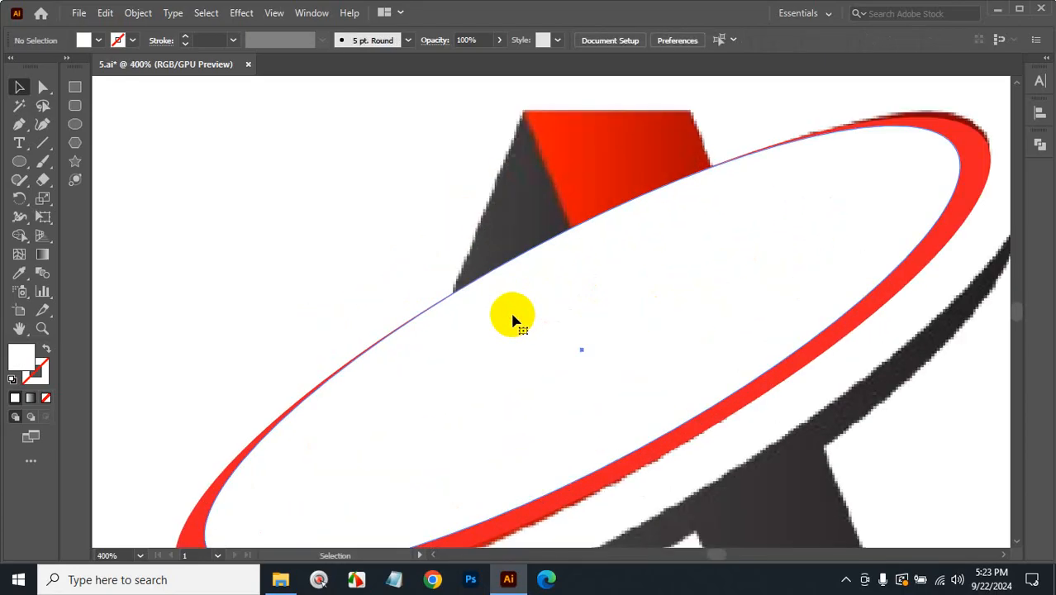
{"action": "left_click", "coordinate": [527, 262]}
{"action": "left_click_drag", "start_coordinate": [527, 252], "coordinate": [527, 249]}
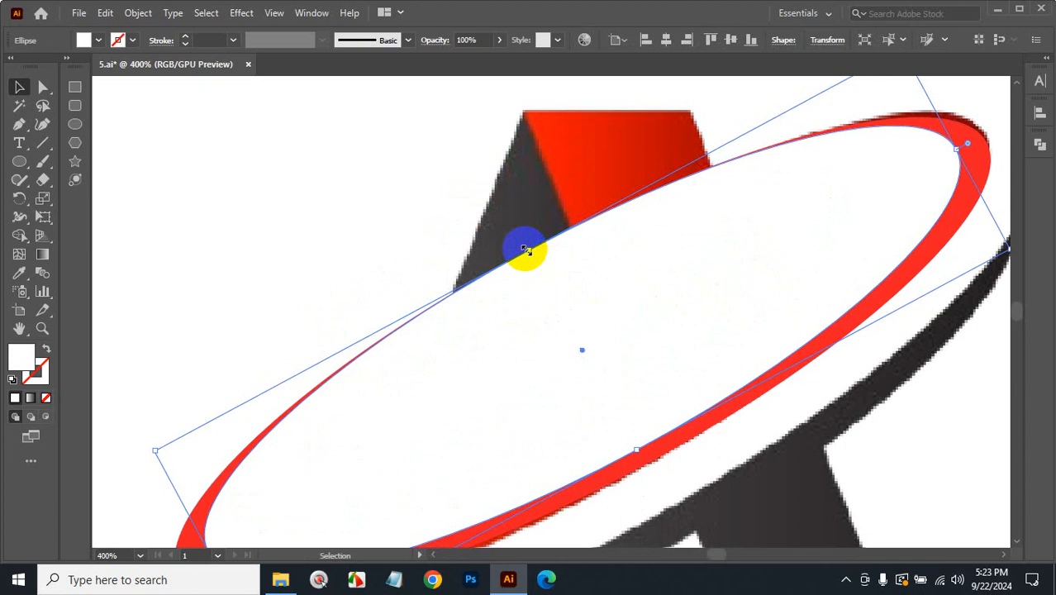
{"action": "left_click_drag", "start_coordinate": [527, 249], "coordinate": [566, 255]}
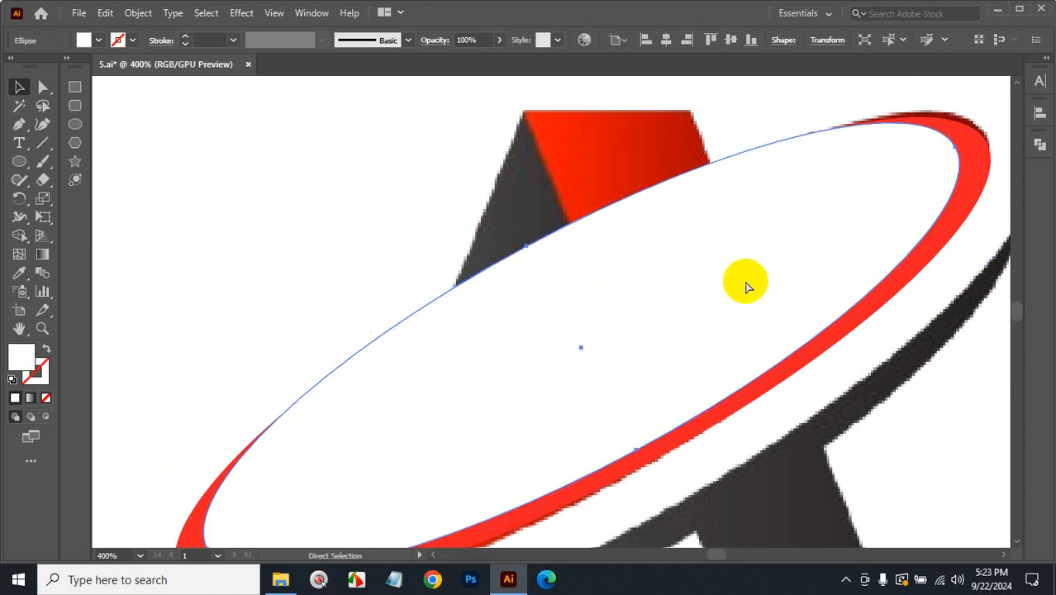
- Shorten the white ellipse lengthwise about its centre to thicken both ends of the red crescent
{"action": "left_click", "coordinate": [744, 274], "text": "ctrl+alt"}
{"action": "left_click", "coordinate": [591, 279], "text": "ctrl+alt"}
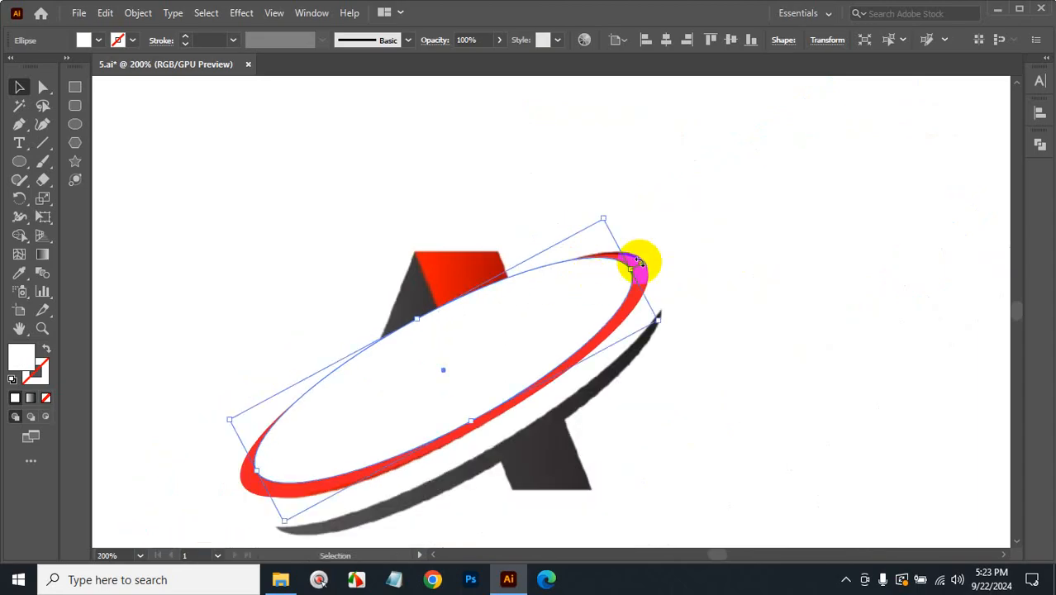
{"action": "left_click_drag", "start_coordinate": [630, 268], "coordinate": [625, 273]}
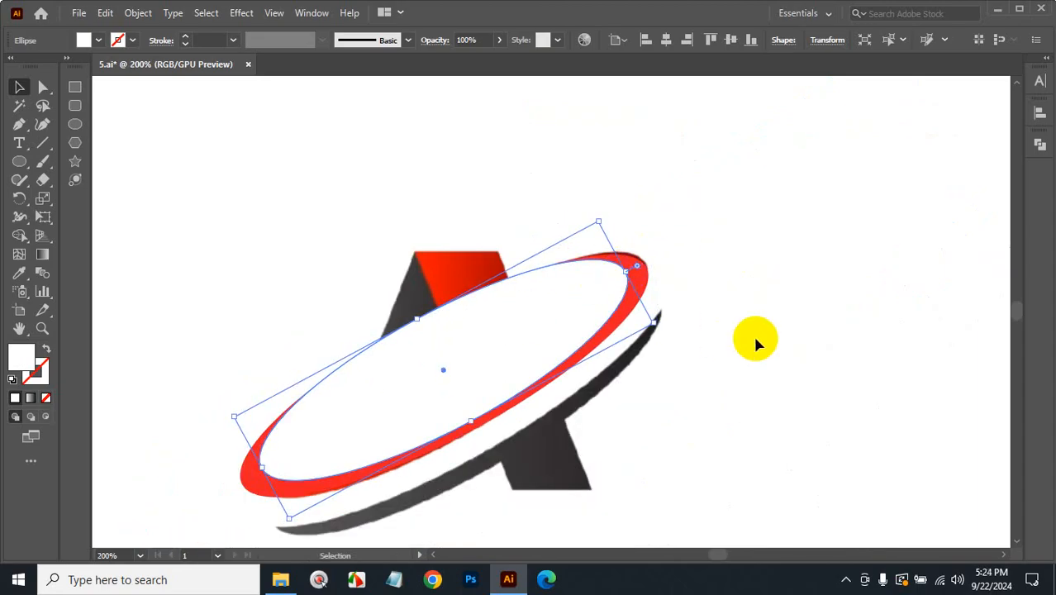
{"action": "left_click", "coordinate": [754, 342]}
- Subtract the white ellipse from the red one with Minus Front and move the resulting swoosh above the logo
{"action": "left_click", "coordinate": [617, 283]}
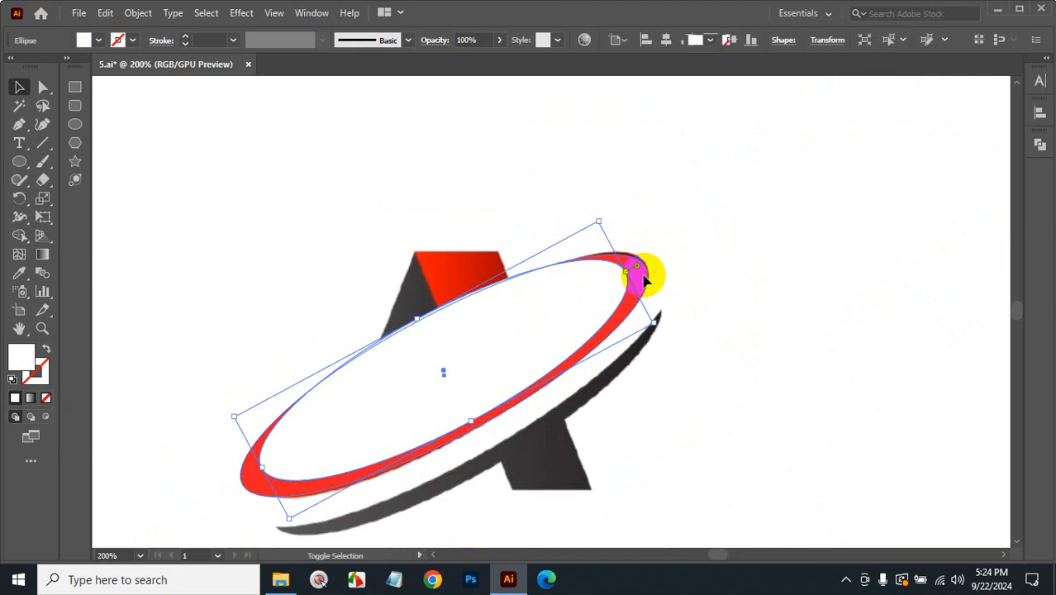
{"action": "left_click", "coordinate": [644, 281], "text": "shift"}
{"action": "left_click", "coordinate": [1039, 144]}
{"action": "left_click", "coordinate": [888, 178]}
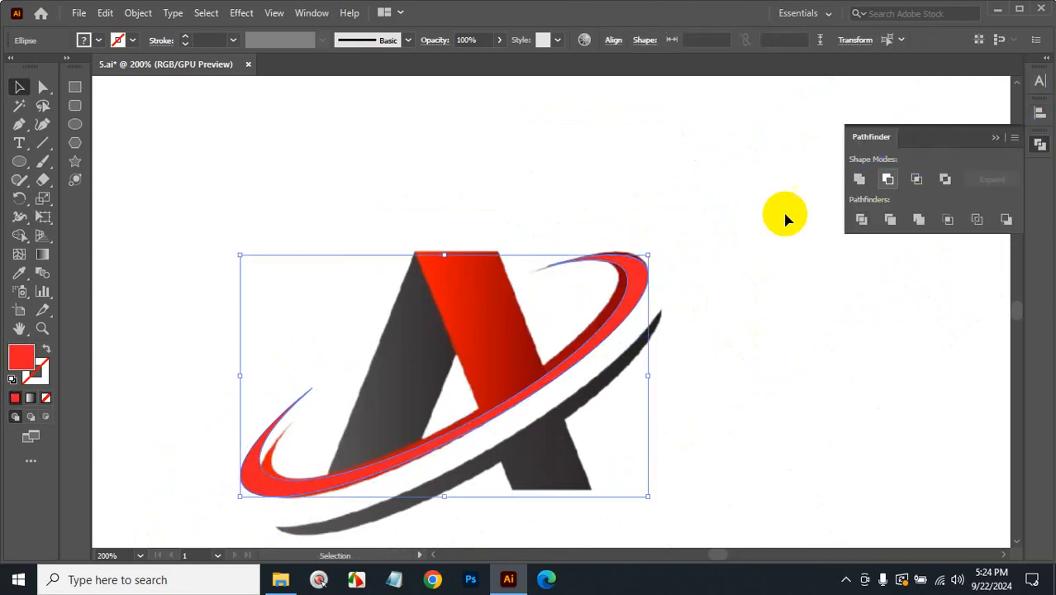
{"action": "left_click", "coordinate": [679, 269]}
{"action": "left_click_drag", "start_coordinate": [618, 279], "coordinate": [599, 157]}
{"action": "left_click", "coordinate": [737, 211]}
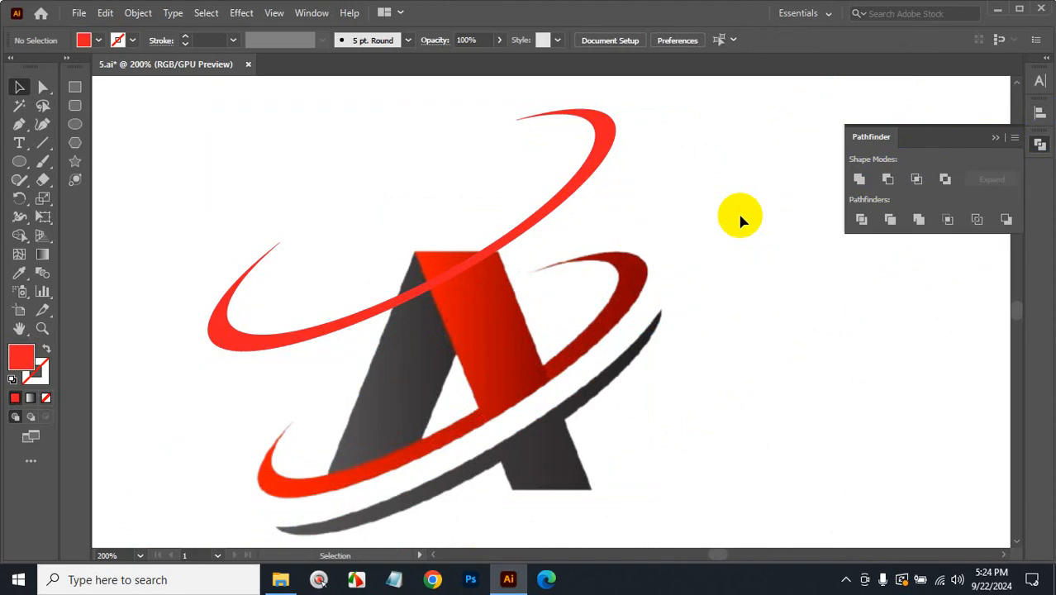
- Draw a flat horizontal red ellipse to the right of the logo and place a smaller copy inside it near the upper edge
{"action": "left_click", "coordinate": [74, 124]}
{"action": "left_click_drag", "start_coordinate": [758, 365], "coordinate": [986, 434]}
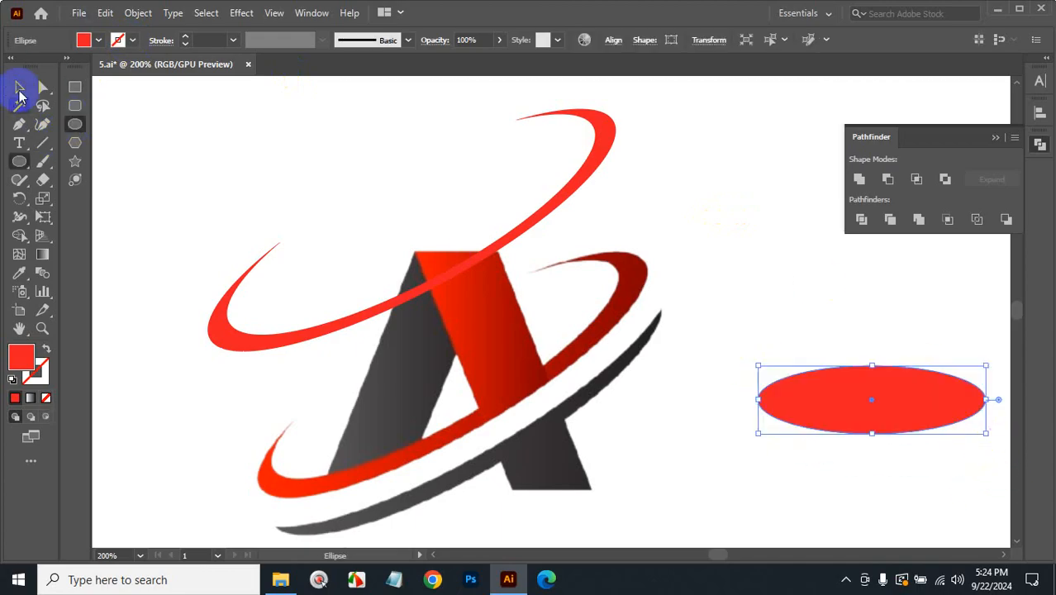
{"action": "left_click", "coordinate": [19, 89]}
{"action": "left_click_drag", "start_coordinate": [867, 417], "coordinate": [867, 406]}
{"action": "left_click_drag", "start_coordinate": [988, 355], "coordinate": [963, 361]}
{"action": "left_click_drag", "start_coordinate": [876, 398], "coordinate": [878, 401]}
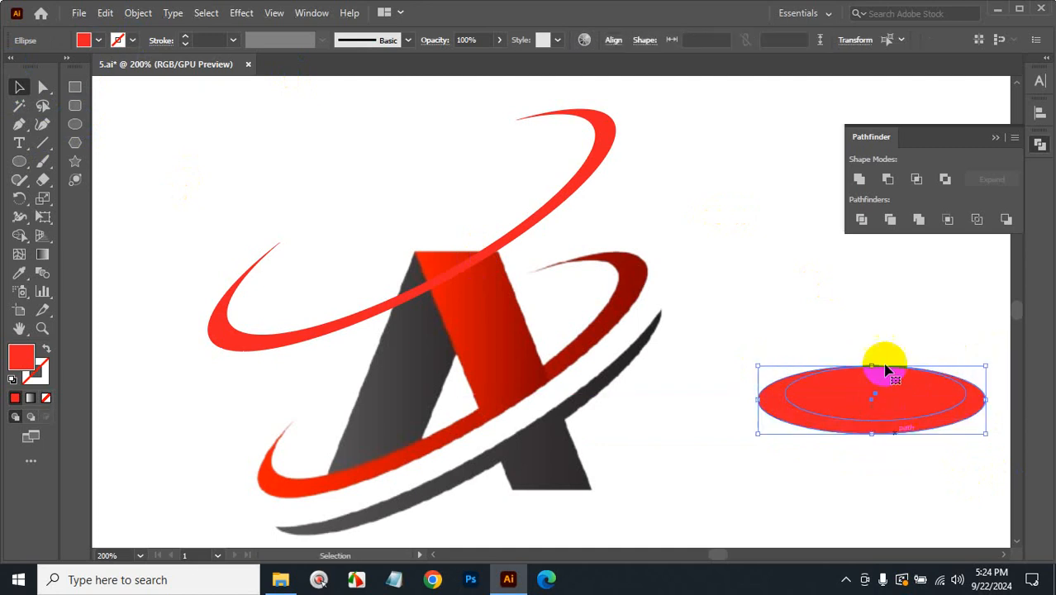
{"action": "left_click", "coordinate": [879, 319]}
- Fill the smaller inner ellipse with white
{"action": "left_click", "coordinate": [878, 402]}
{"action": "left_click", "coordinate": [97, 40]}
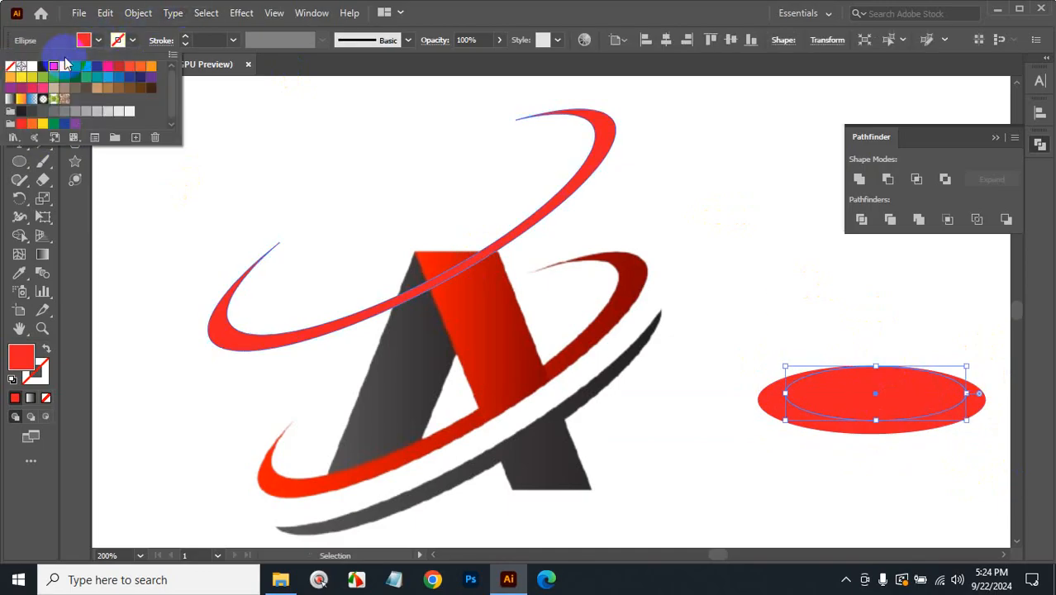
{"action": "left_click", "coordinate": [29, 68]}
{"action": "key", "text": "Escape"}
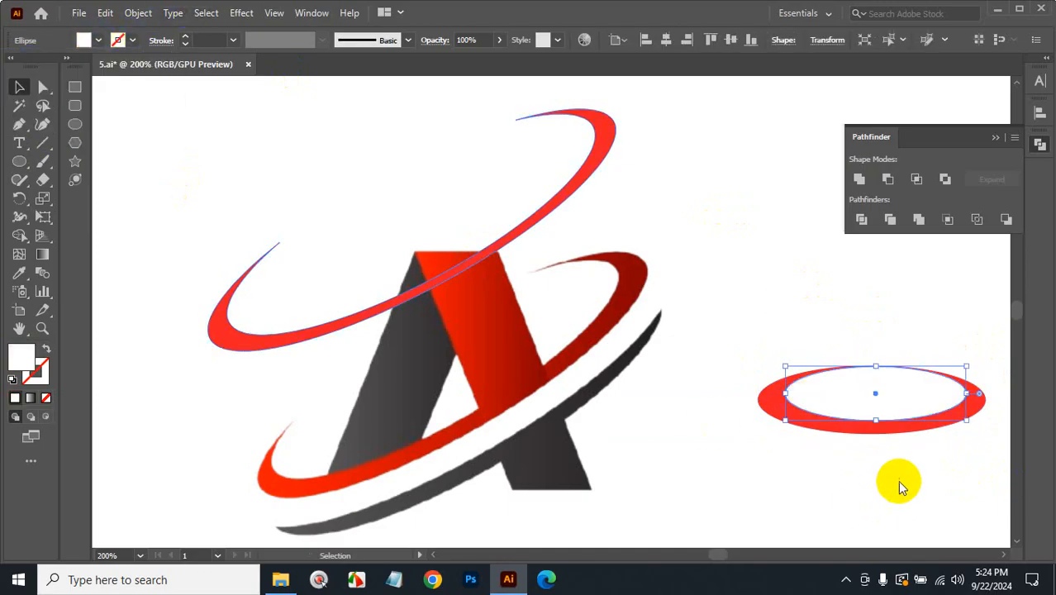
{"action": "left_click", "coordinate": [919, 356]}
- Align the white and red horizontal ellipses to each other by their horizontal and vertical centres
{"action": "left_click", "coordinate": [672, 369], "text": "ctrl"}
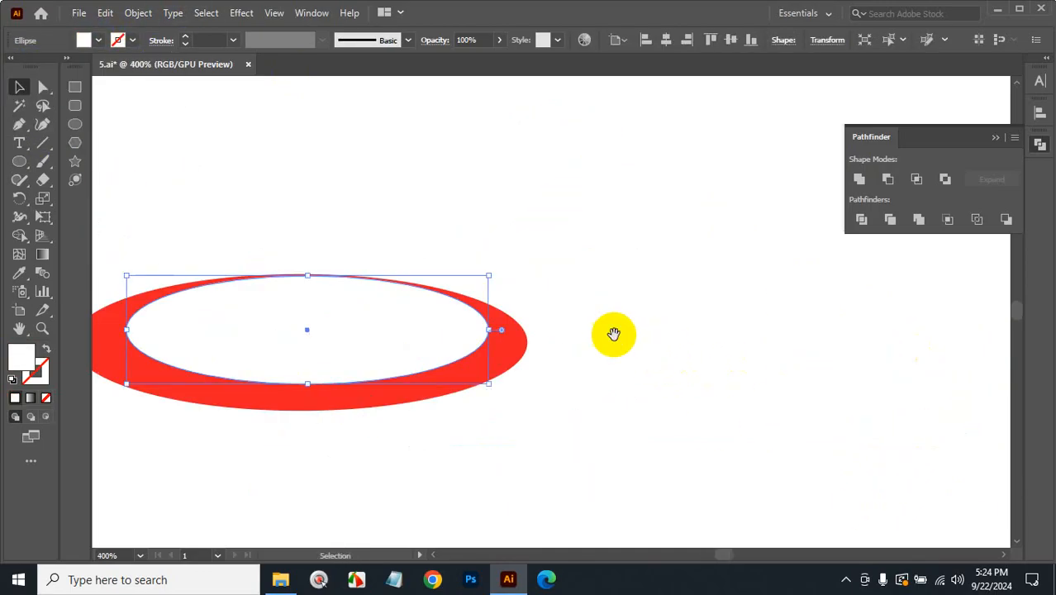
{"action": "left_click_drag", "start_coordinate": [585, 296], "coordinate": [782, 307]}
{"action": "left_click_drag", "start_coordinate": [507, 276], "coordinate": [559, 333]}
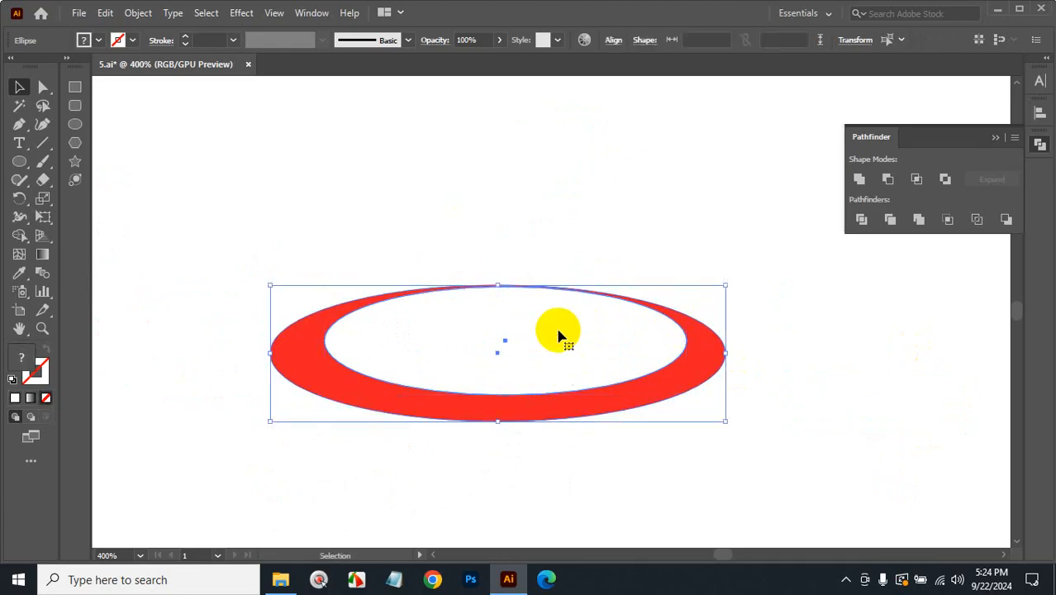
{"action": "left_click", "coordinate": [1039, 112]}
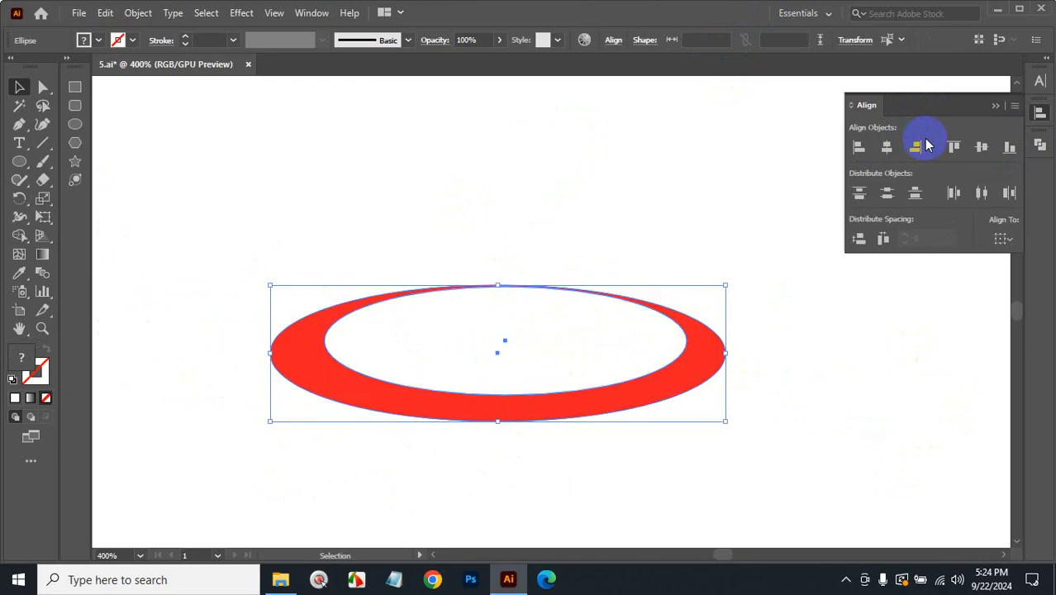
{"action": "left_click", "coordinate": [886, 146]}
{"action": "left_click", "coordinate": [982, 147]}
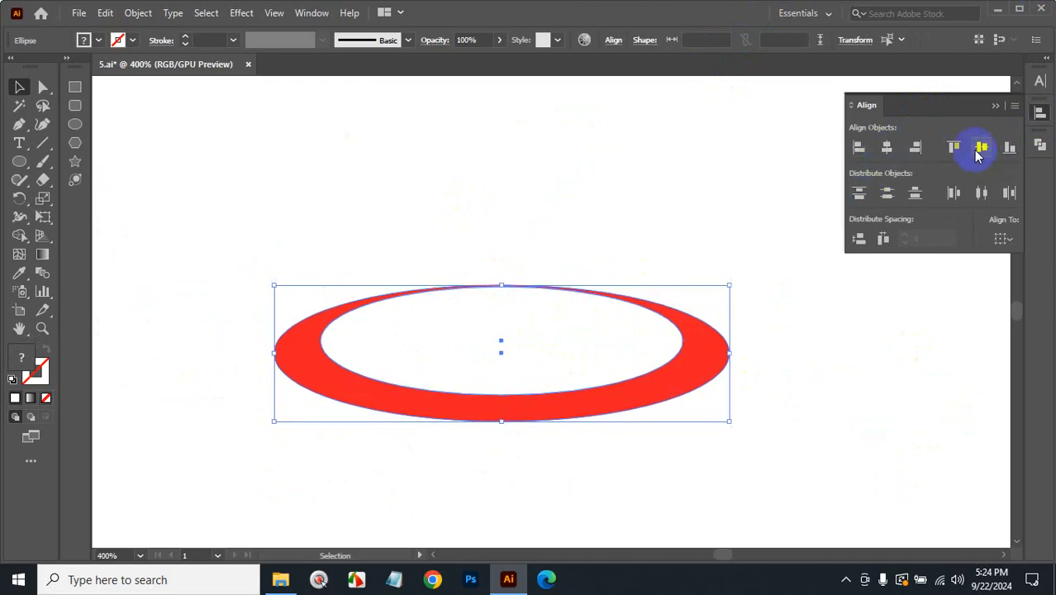
{"action": "left_click", "coordinate": [629, 191]}
- Move the white ellipse straight up to the red ellipse's upper edge and widen it evenly about its centre
{"action": "left_click_drag", "start_coordinate": [520, 343], "coordinate": [520, 331]}
{"action": "left_click", "coordinate": [519, 211]}
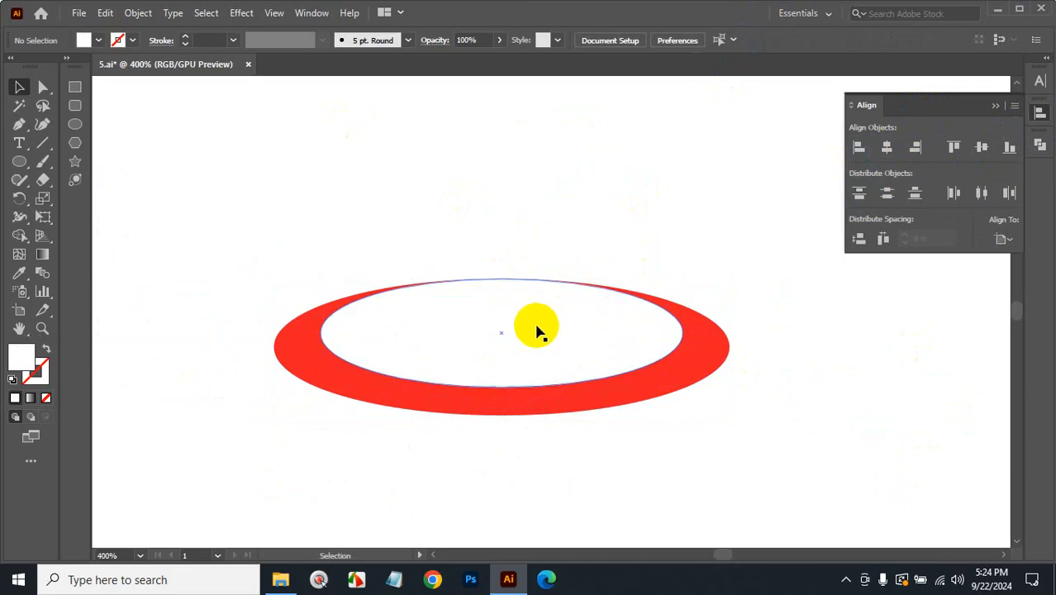
{"action": "left_click", "coordinate": [531, 330]}
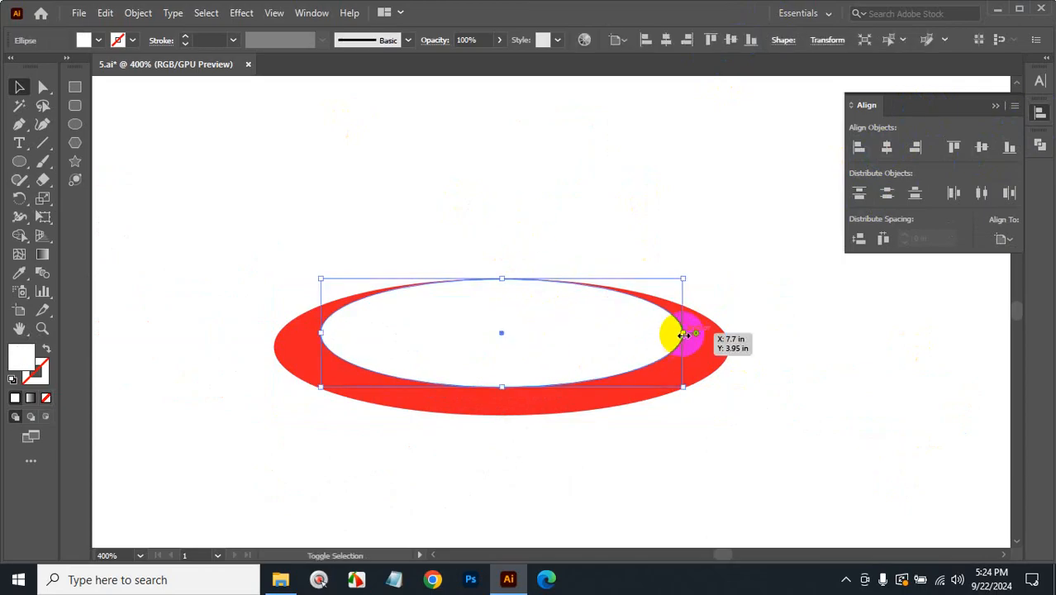
{"action": "left_click_drag", "start_coordinate": [684, 335], "coordinate": [700, 338]}
{"action": "left_click", "coordinate": [796, 354]}
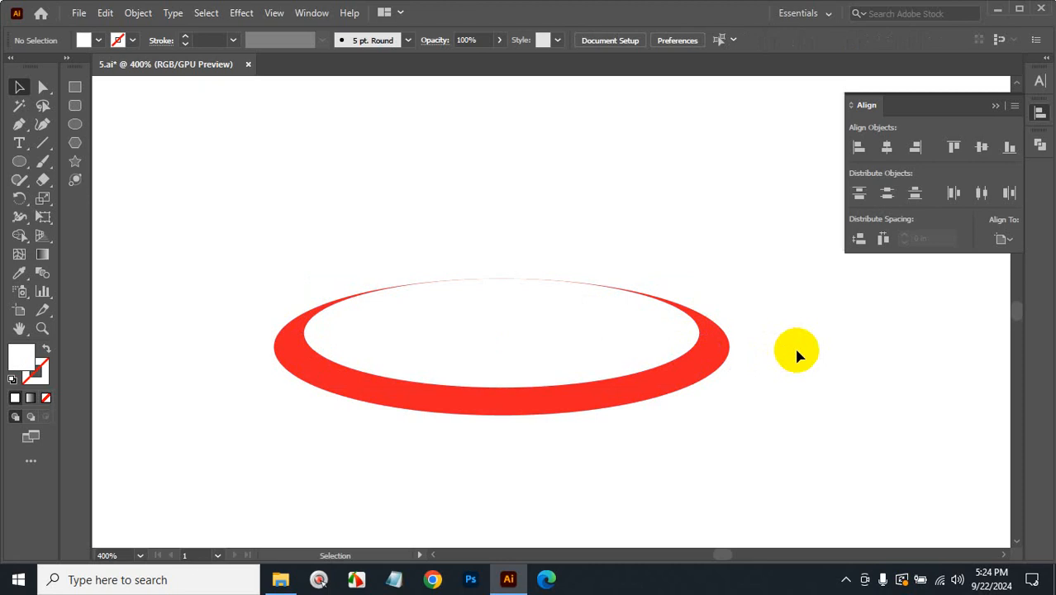
- Increase the white ellipse's height by raising its upper edge, and shift the ellipse slightly down
{"action": "left_click", "coordinate": [541, 337]}
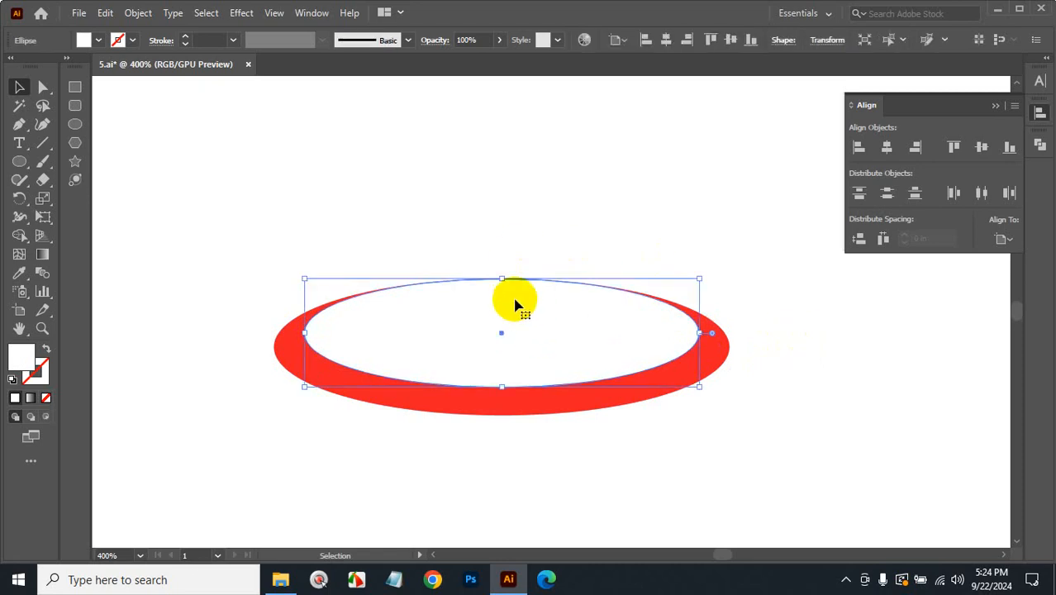
{"action": "left_click_drag", "start_coordinate": [504, 277], "coordinate": [503, 272]}
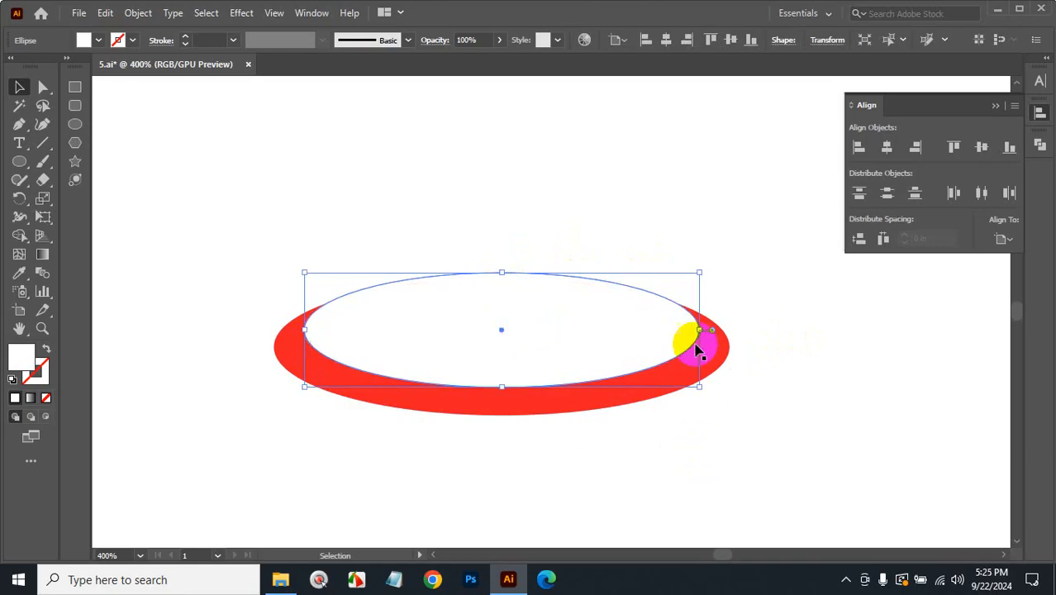
{"action": "left_click", "coordinate": [845, 374]}
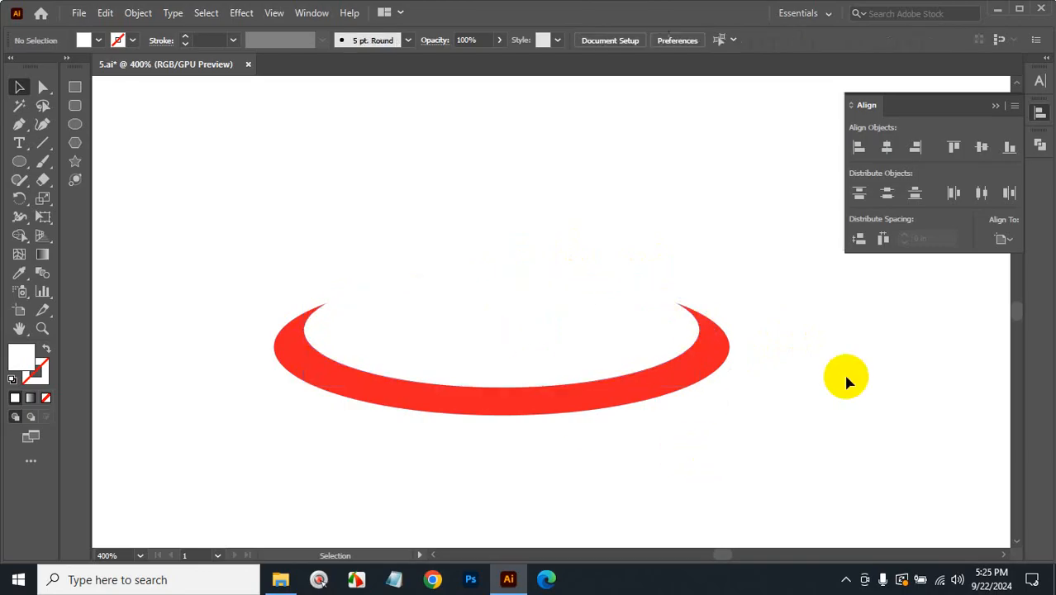
{"action": "left_click", "coordinate": [570, 345]}
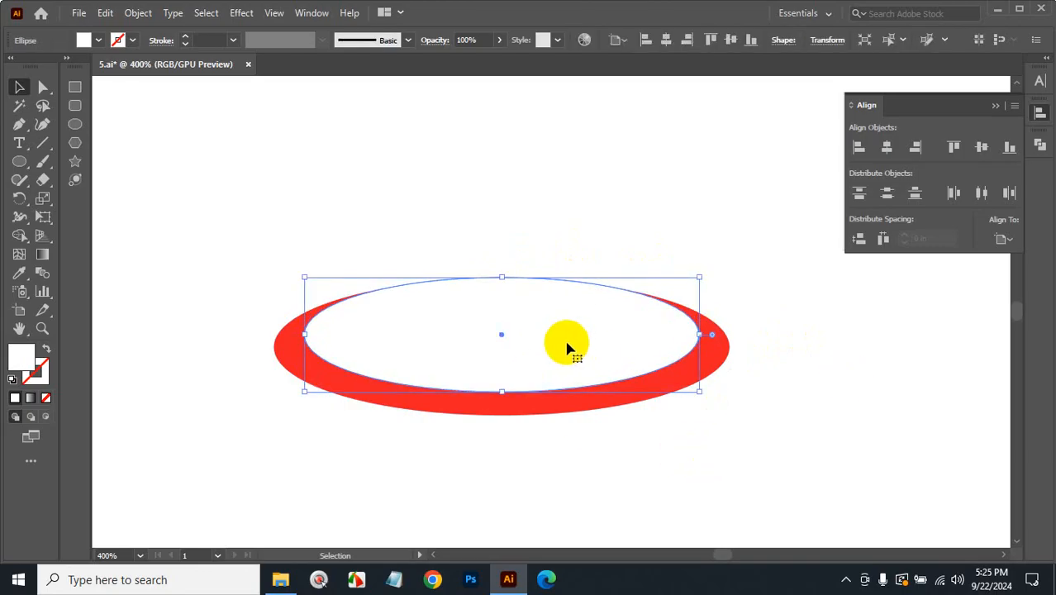
{"action": "left_click", "coordinate": [717, 233]}
- Subtract the white ellipse from the horizontal red ellipse with Minus Front
{"action": "left_click_drag", "start_coordinate": [512, 214], "coordinate": [676, 406]}
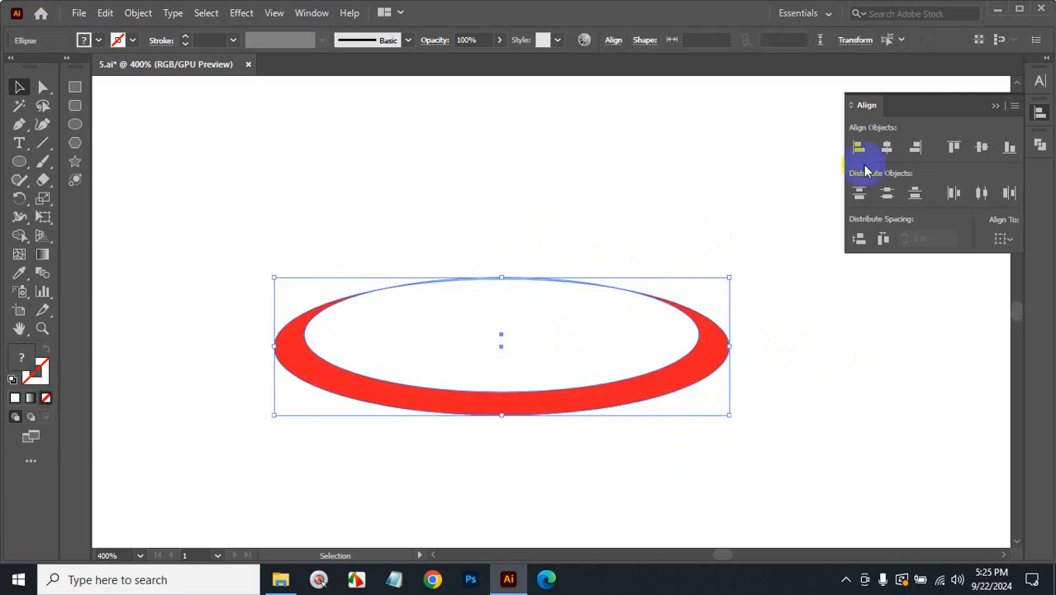
{"action": "left_click", "coordinate": [1039, 143]}
{"action": "left_click", "coordinate": [887, 178]}
{"action": "left_click", "coordinate": [755, 341]}
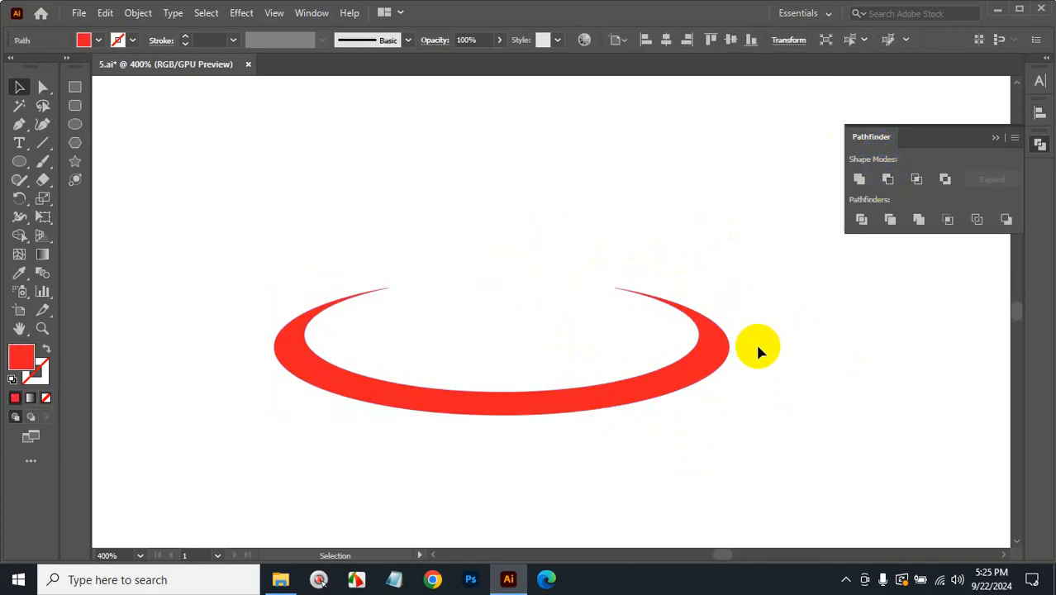
- Shear the horizontal swoosh vertically so it slopes up to the right, and move it up and to the left
{"action": "left_click", "coordinate": [712, 354]}
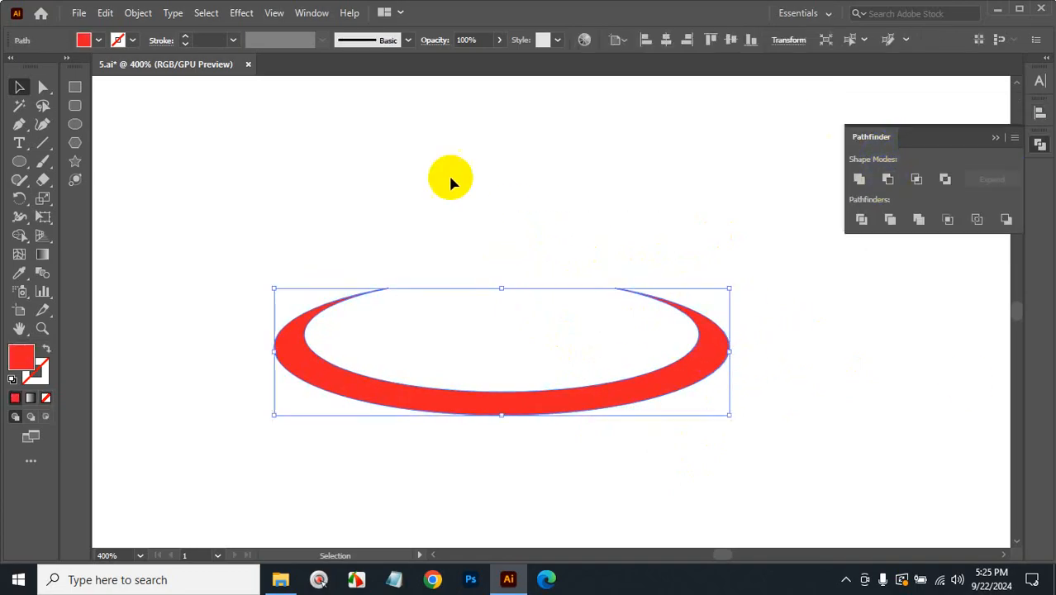
{"action": "left_click", "coordinate": [42, 181]}
{"action": "left_click_drag", "start_coordinate": [42, 198], "coordinate": [98, 219]}
{"action": "left_click_drag", "start_coordinate": [707, 353], "coordinate": [780, 227]}
{"action": "left_click", "coordinate": [19, 87]}
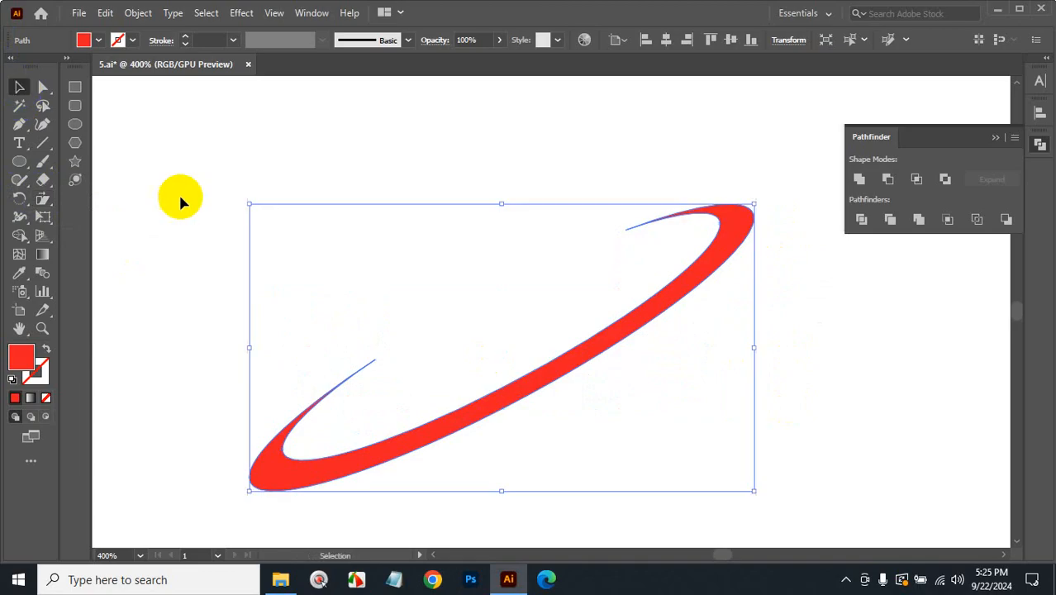
{"action": "left_click", "coordinate": [625, 323]}
{"action": "left_click_drag", "start_coordinate": [526, 380], "coordinate": [484, 318]}
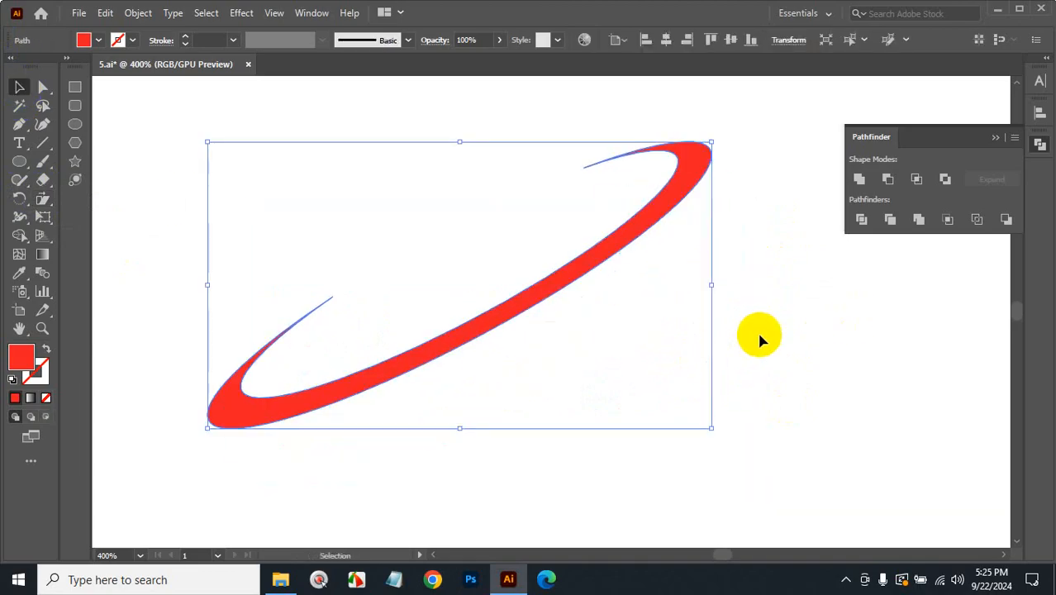
- Deselect the sheared swoosh and view it alongside the original A logo on the full artboard
{"action": "left_click", "coordinate": [758, 329]}
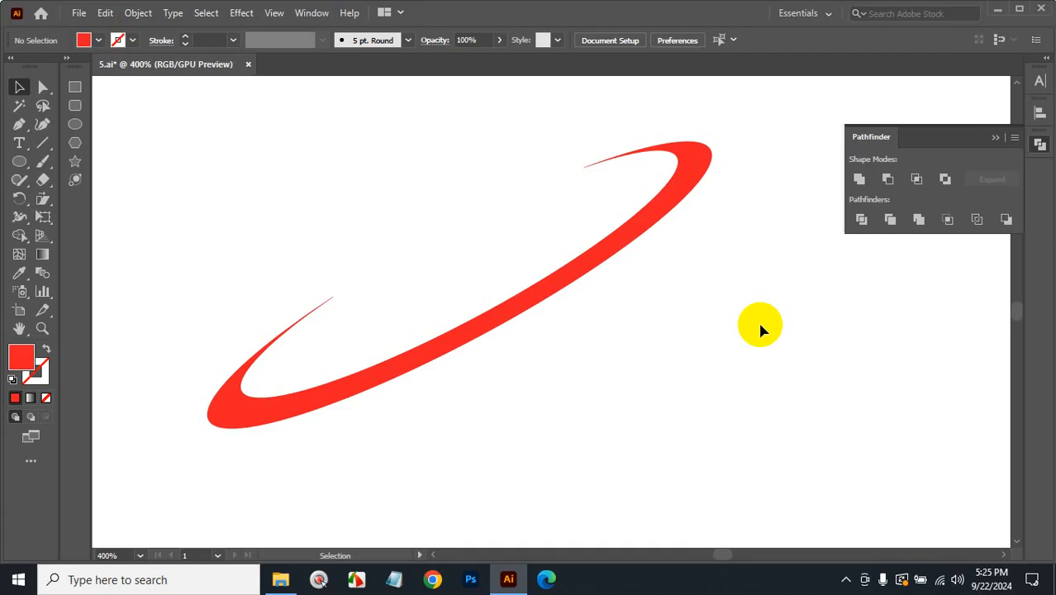
{"action": "left_click", "coordinate": [615, 328], "text": "ctrl+alt"}
{"action": "left_click", "coordinate": [615, 328], "text": "ctrl+alt"}
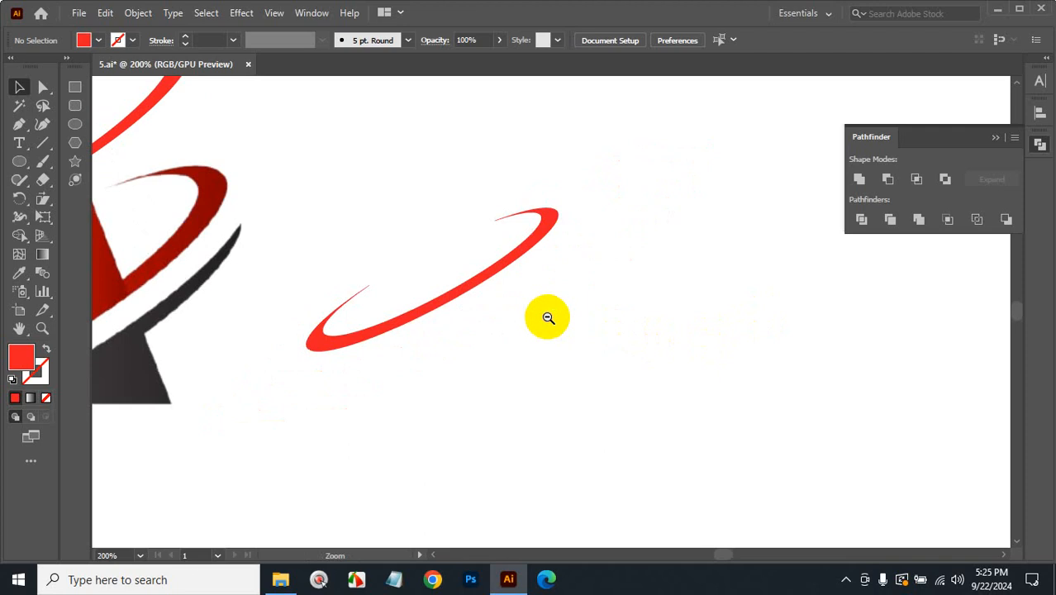
{"action": "left_click", "coordinate": [547, 317], "text": "ctrl+alt"}
{"action": "left_click", "coordinate": [548, 317], "text": "ctrl+alt"}
{"action": "left_click", "coordinate": [548, 317], "text": "ctrl+alt"}
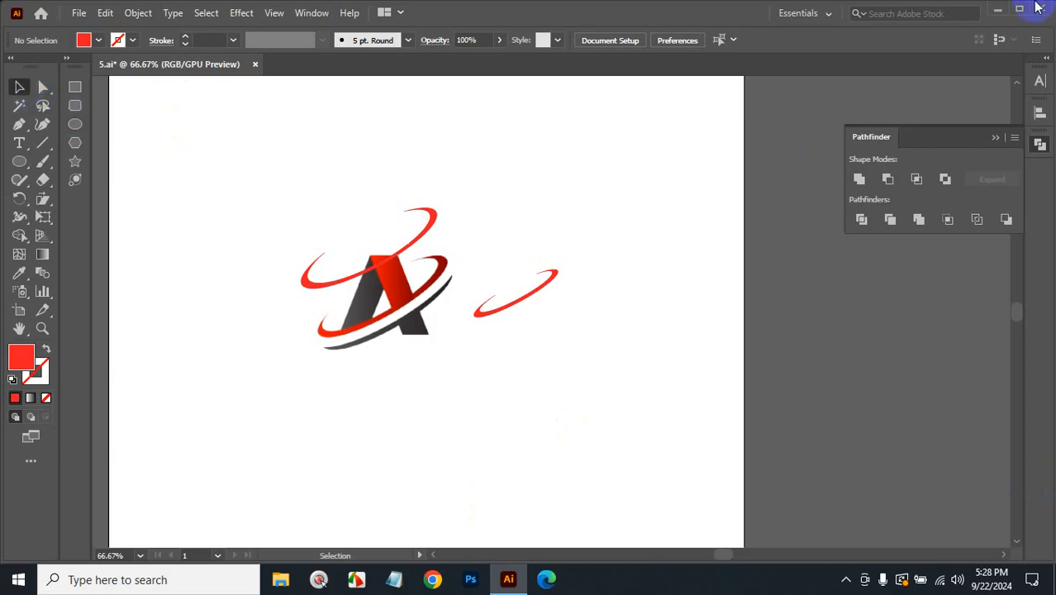
- Close 5.ai without saving its changes and minimize Illustrator to show the desktop
{"action": "left_click", "coordinate": [255, 67]}
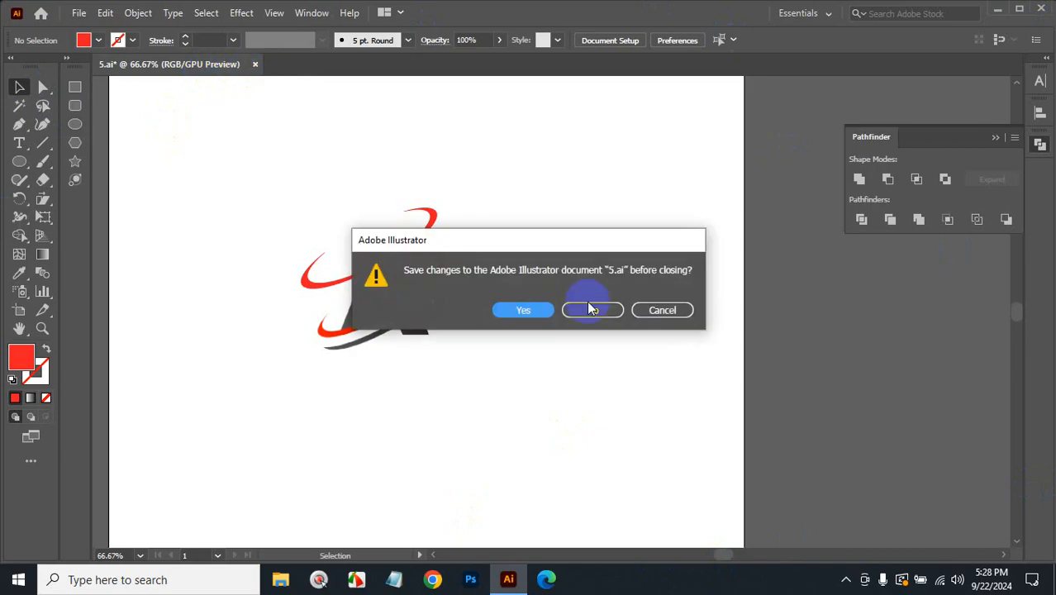
{"action": "left_click", "coordinate": [587, 306]}
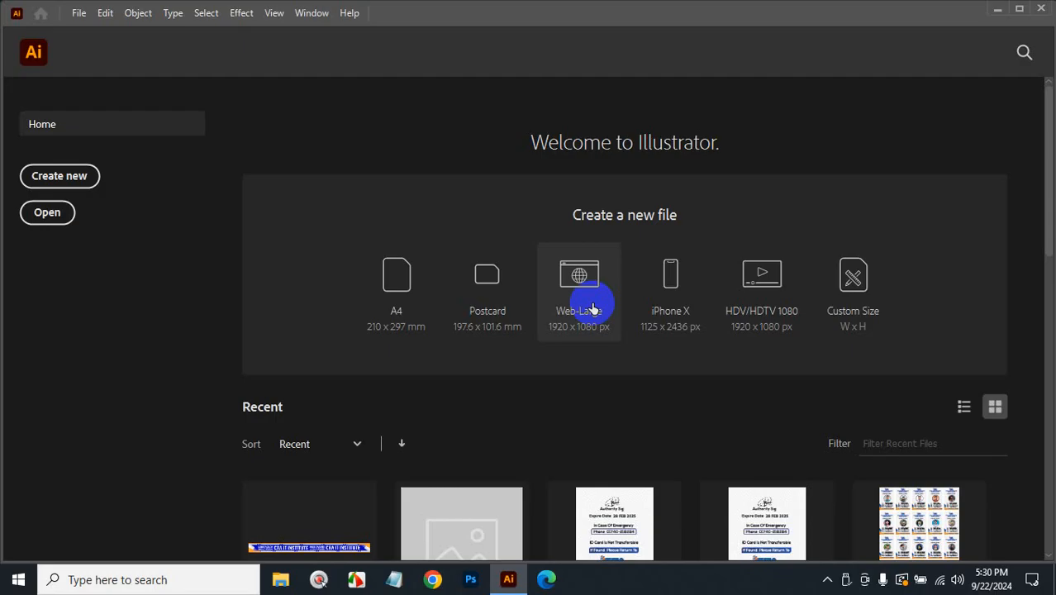
{"action": "left_click", "coordinate": [998, 9]}
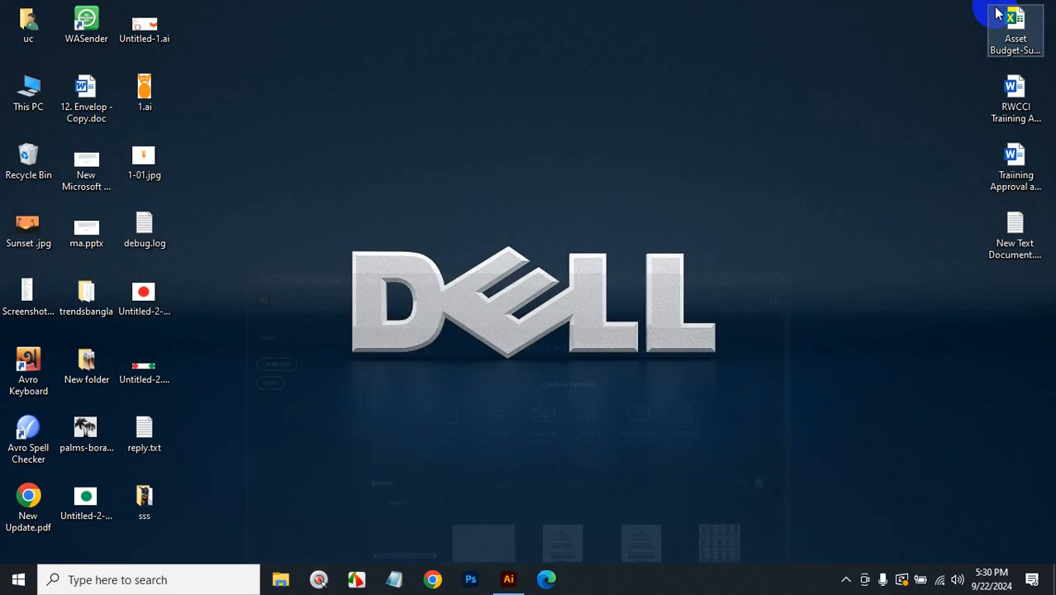
- Switch to File Explorer, open CBAIT LOGO DESIGN FINAL SLIDE.pptx from USB Drive (D:) in PowerPoint, and dismiss the Office licence dialog
{"action": "left_click", "coordinate": [280, 580]}
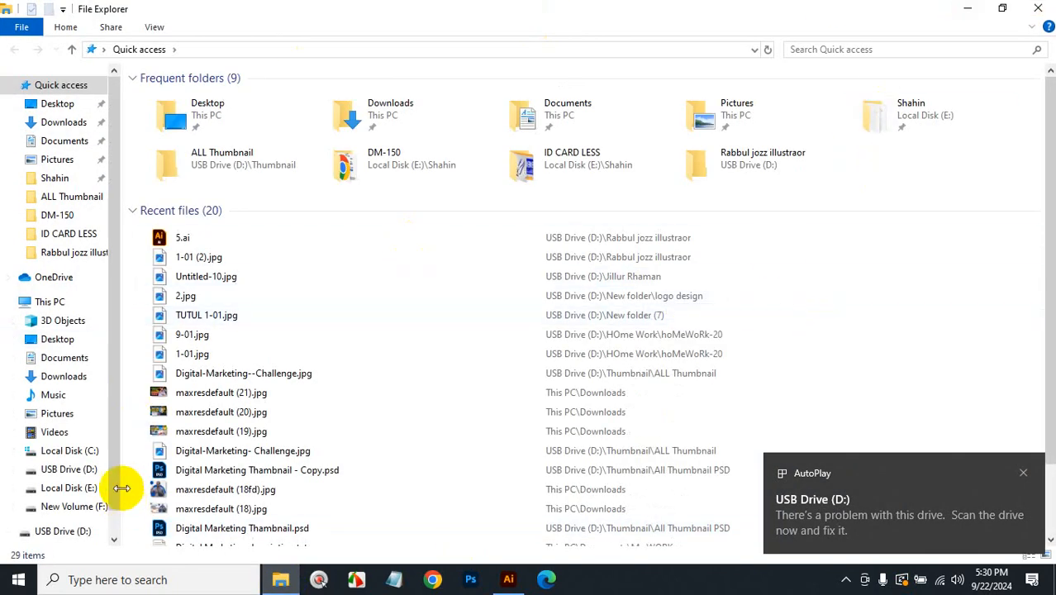
{"action": "left_click", "coordinate": [64, 469]}
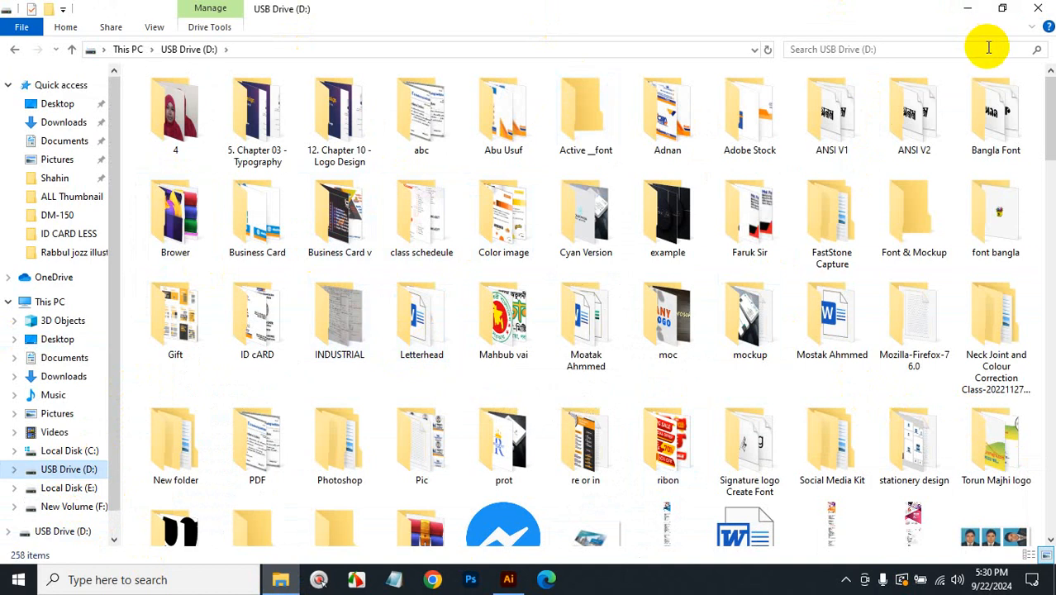
{"action": "left_click", "coordinate": [750, 285]}
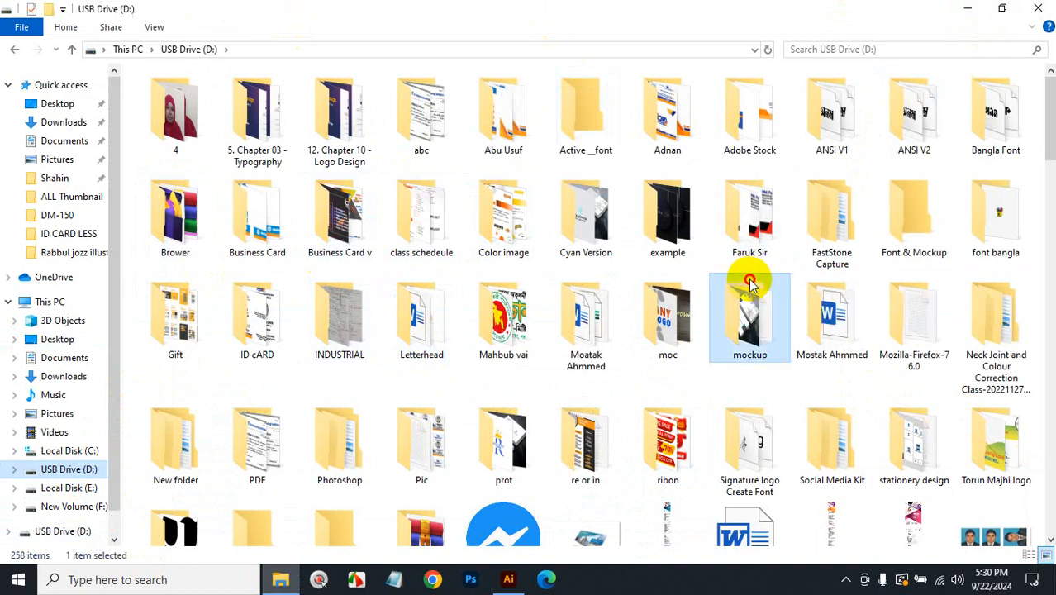
{"action": "scroll", "coordinate": [750, 285], "scroll_direction": "down", "scroll_amount": 3}
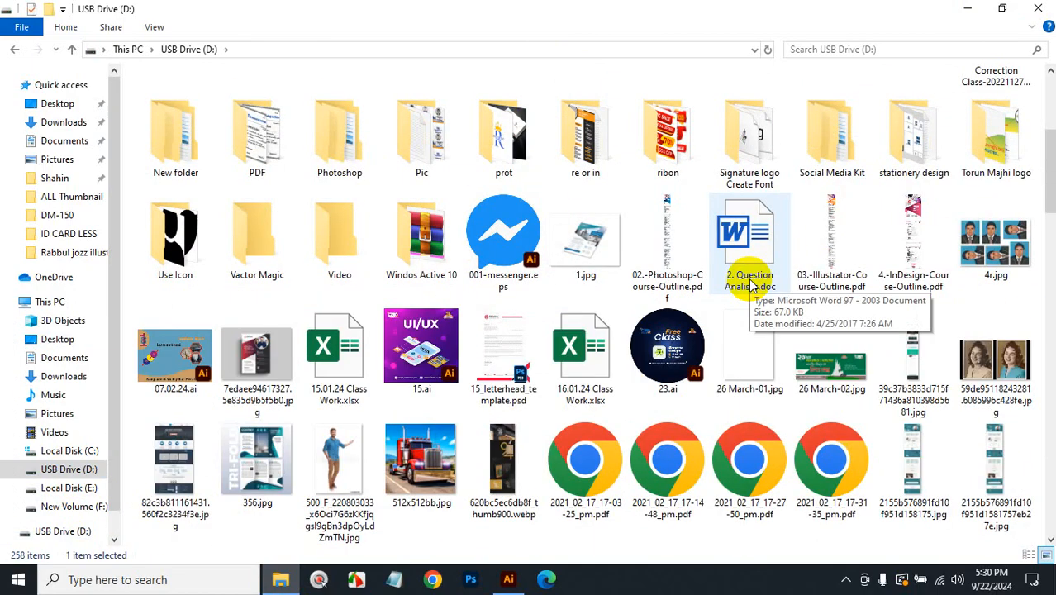
{"action": "scroll", "coordinate": [752, 285], "scroll_direction": "down", "scroll_amount": 3}
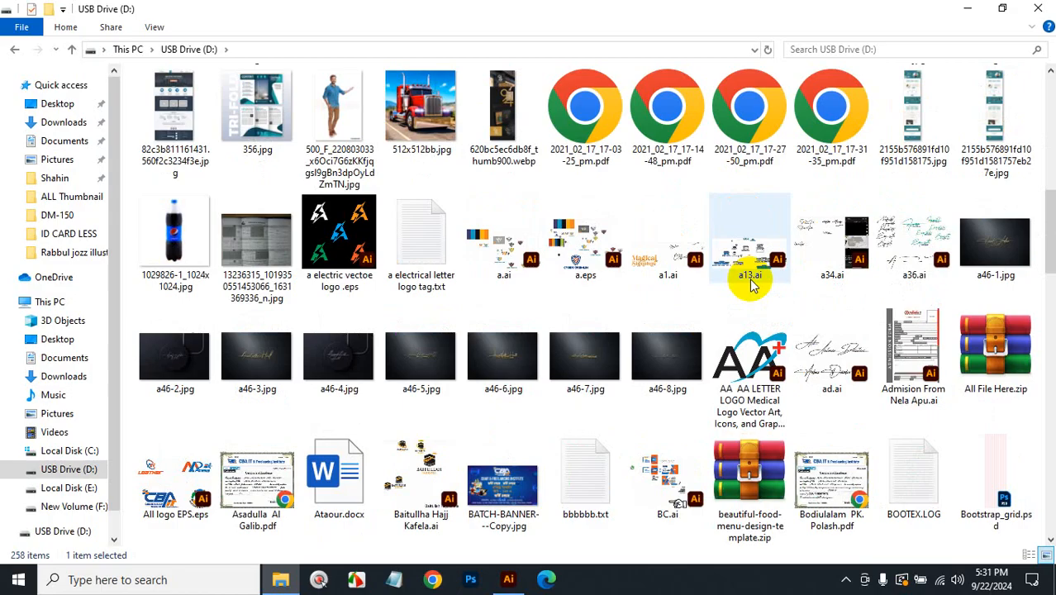
{"action": "scroll", "coordinate": [752, 285], "scroll_direction": "down", "scroll_amount": 3}
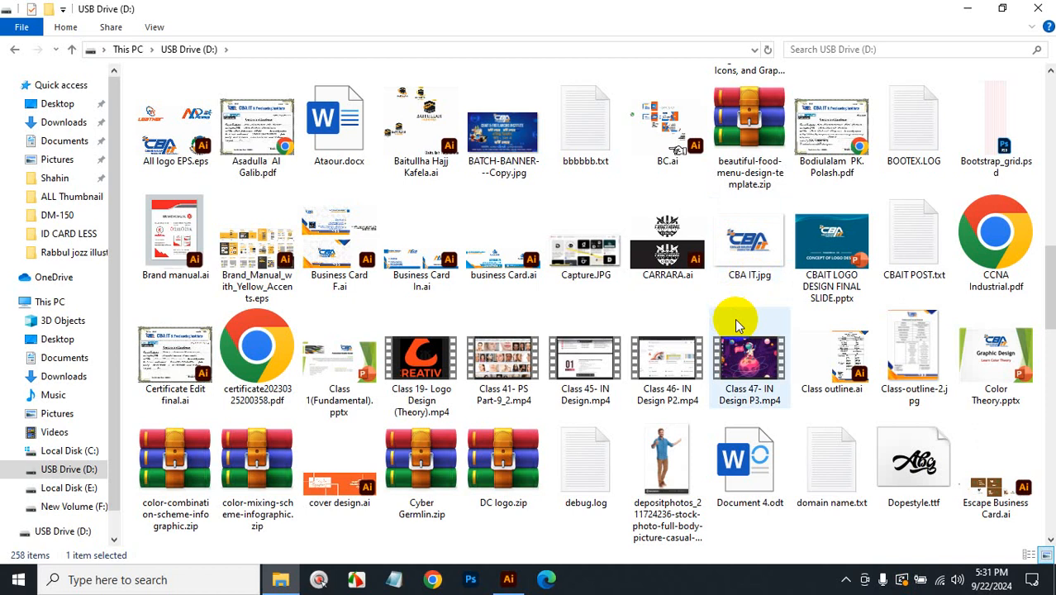
{"action": "left_click", "coordinate": [843, 251]}
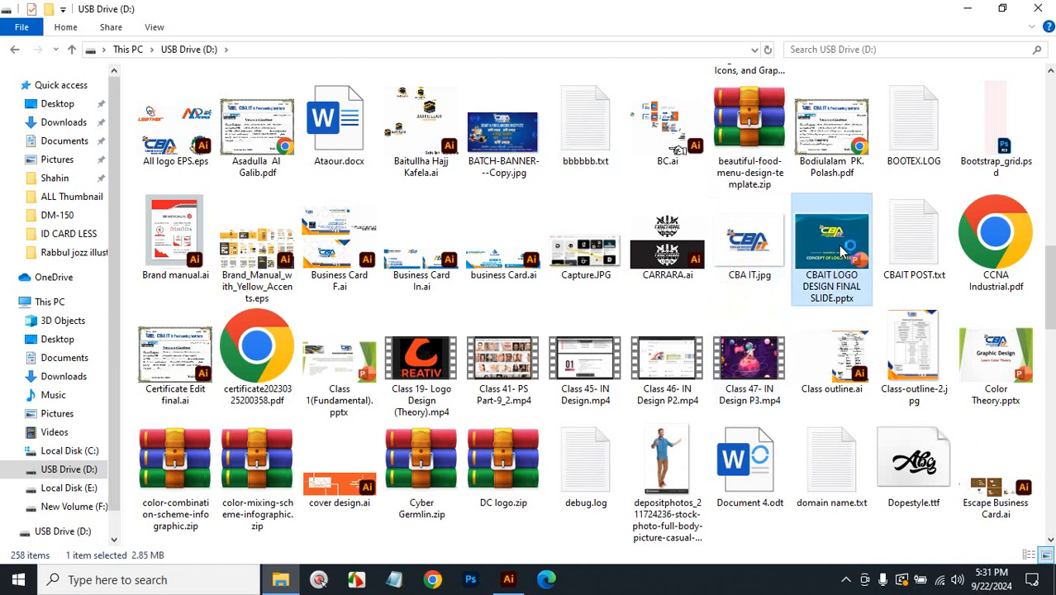
{"action": "double_click", "coordinate": [843, 251]}
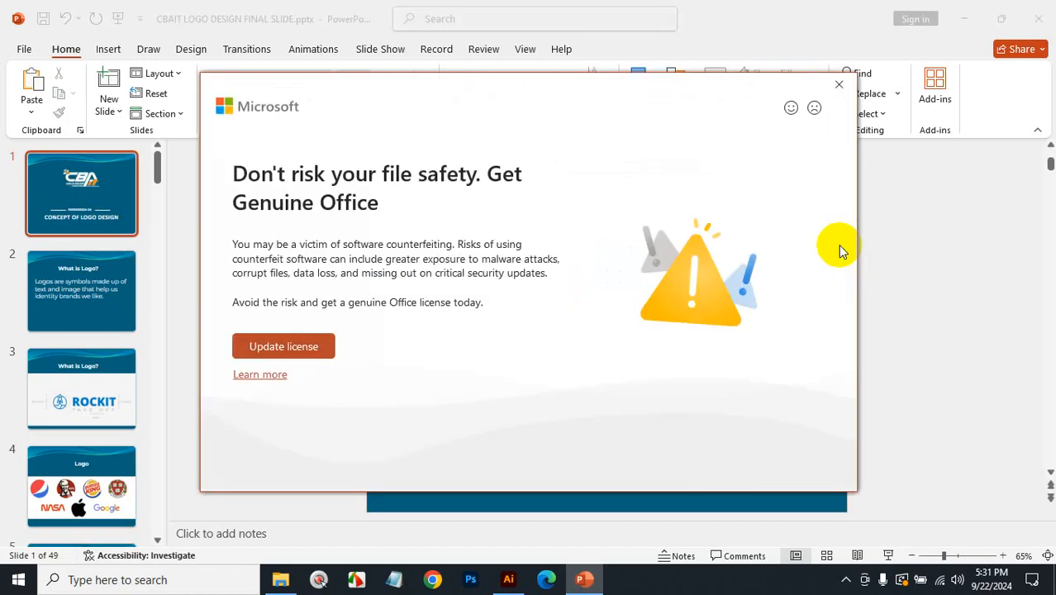
{"action": "left_click", "coordinate": [839, 85]}
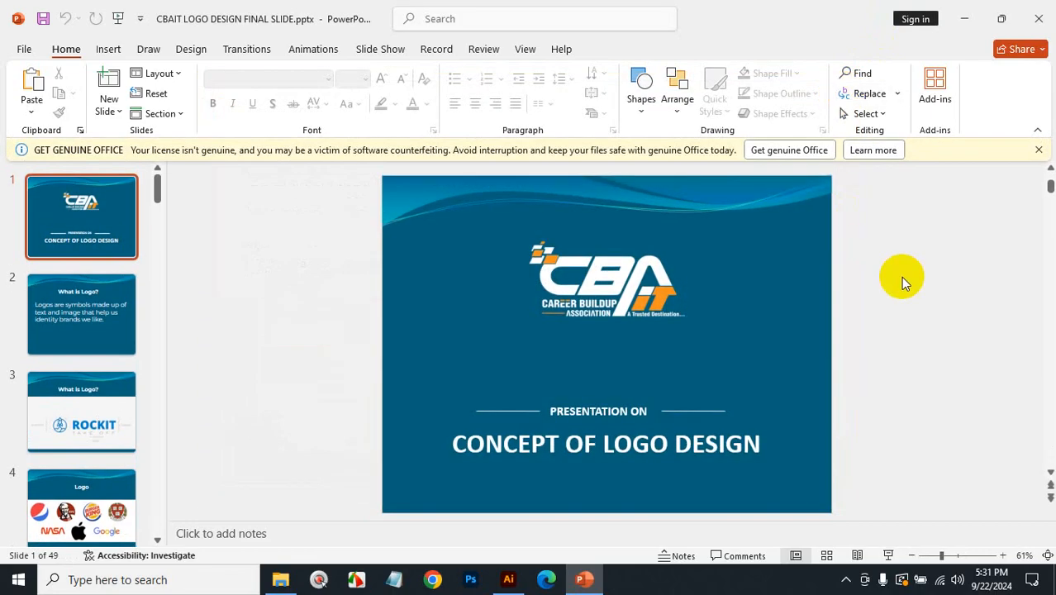